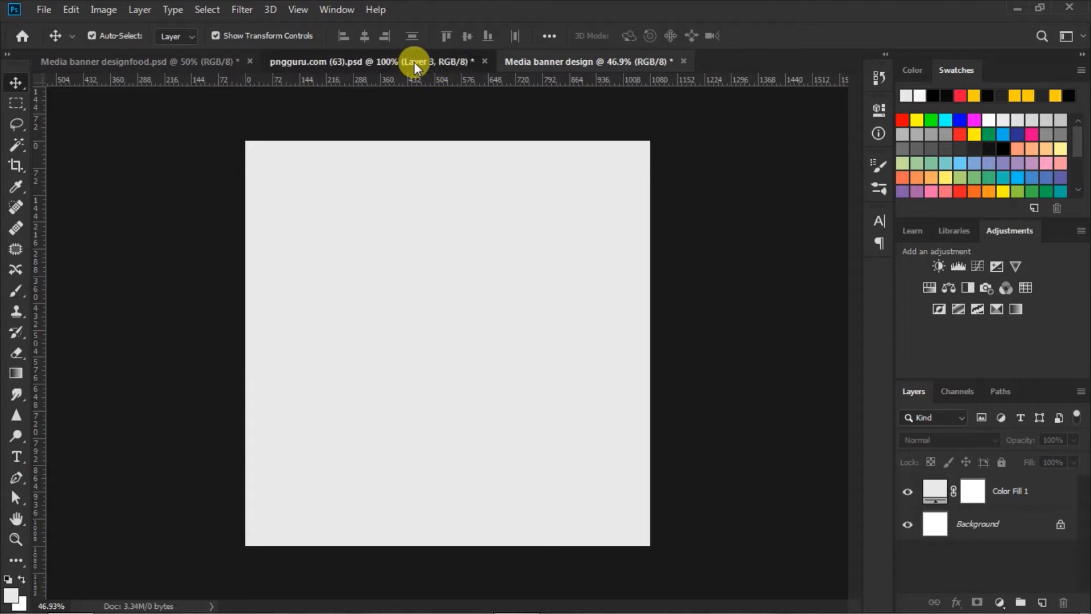
# Bring the yellow stand mixer from the pngguru.com (63).psd document into the Media banner design and position it slightly below the canvas centre.
pyautogui.click(414, 62)
pyautogui.moveTo(510, 156); pyautogui.dragTo(492, 234)
pyautogui.moveTo(436, 331); pyautogui.dragTo(435, 327)
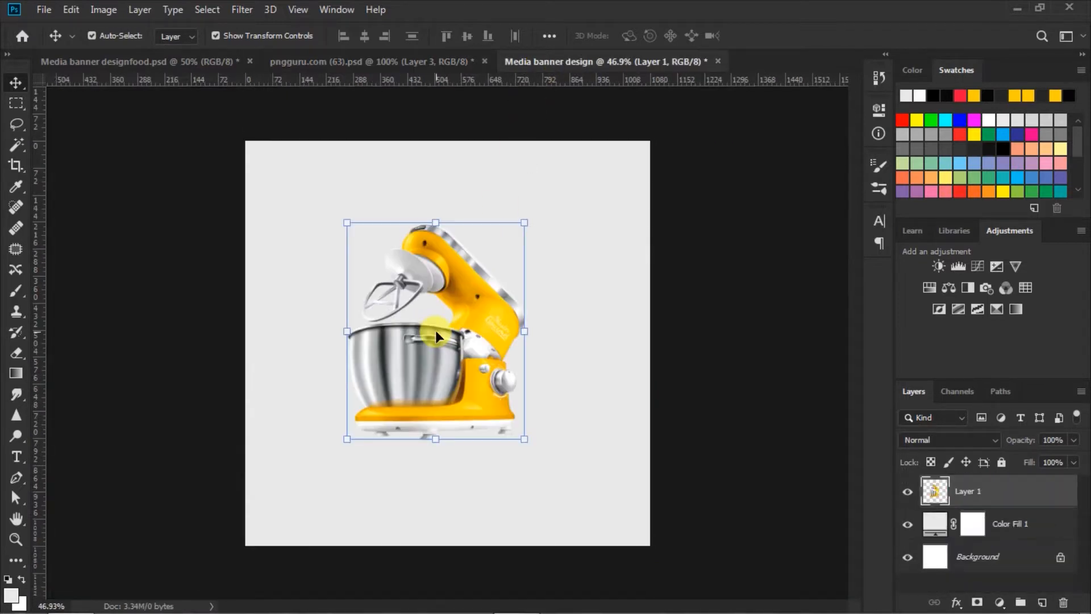
pyautogui.moveTo(438, 374)
pyautogui.mouseDown()
pyautogui.moveTo(435, 390)
pyautogui.moveTo(448, 390)
pyautogui.mouseUp()
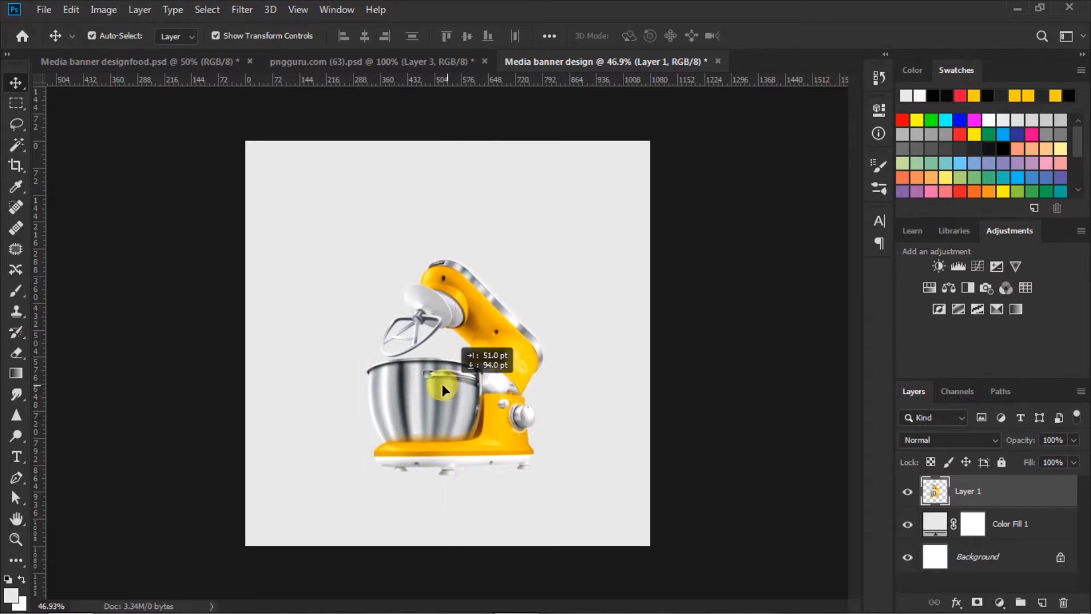
pyautogui.moveTo(441, 385); pyautogui.dragTo(438, 380)
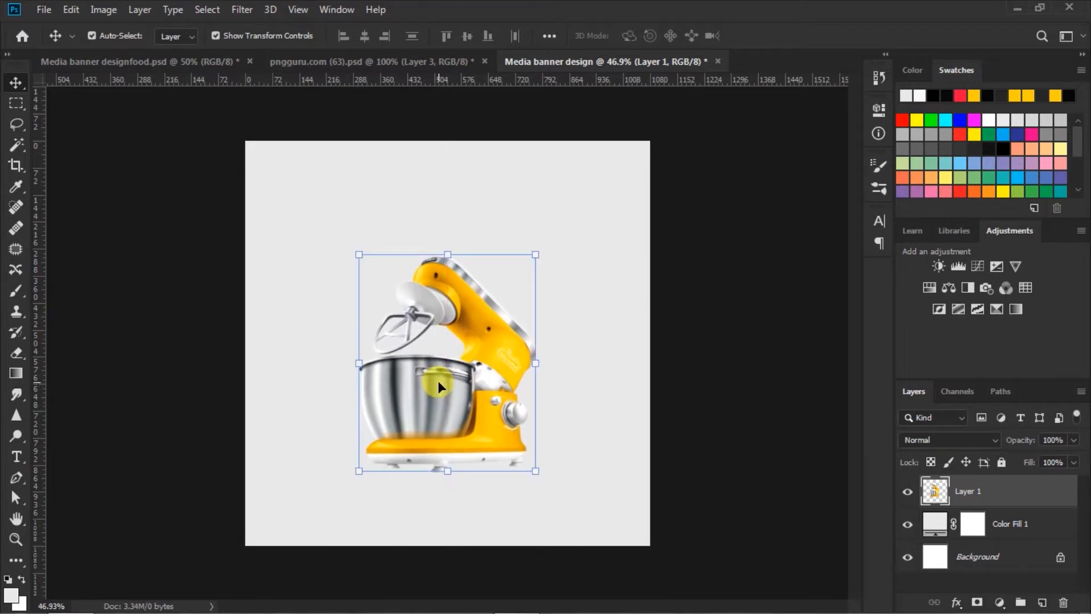
pyautogui.click(755, 396)
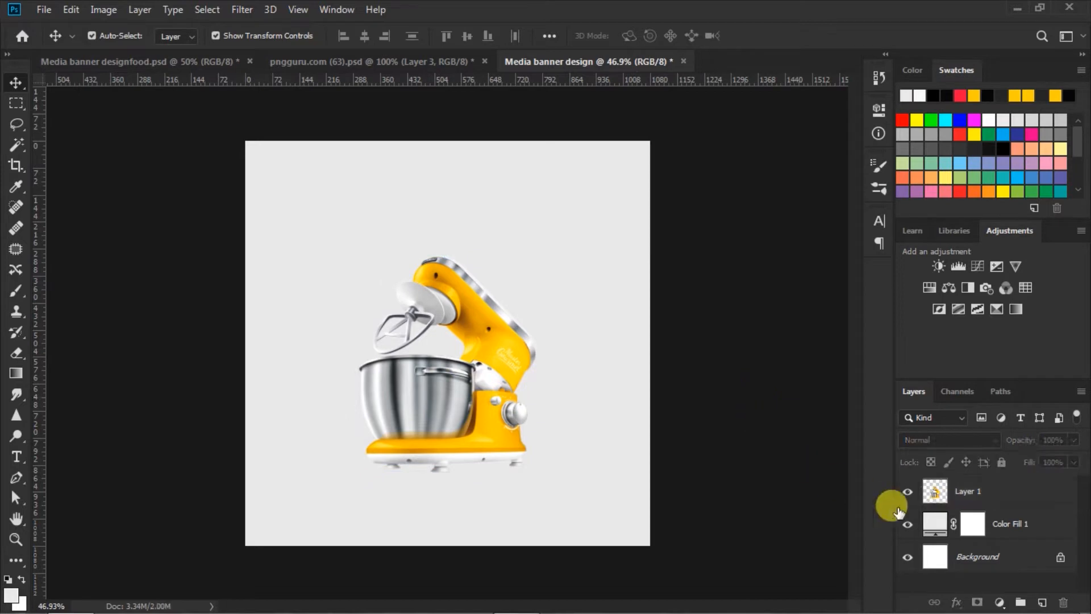
# With the Pen tool in Shape mode, draw an S-shaped wave about 1359 px wide above the Color Fill 1 layer, spanning beyond both canvas sides.
pyautogui.click(934, 522)
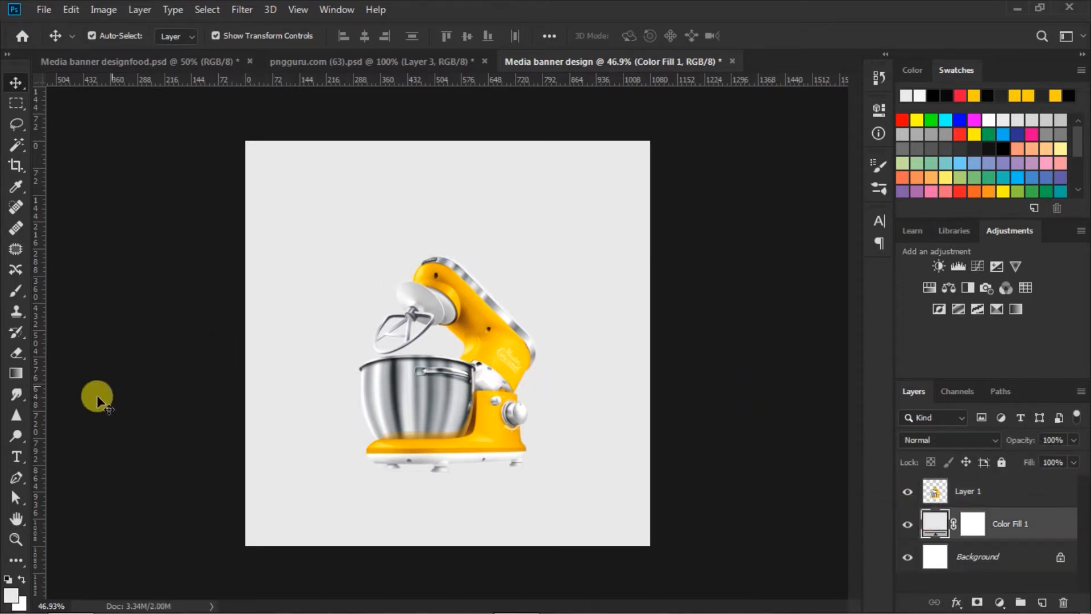
pyautogui.click(17, 478)
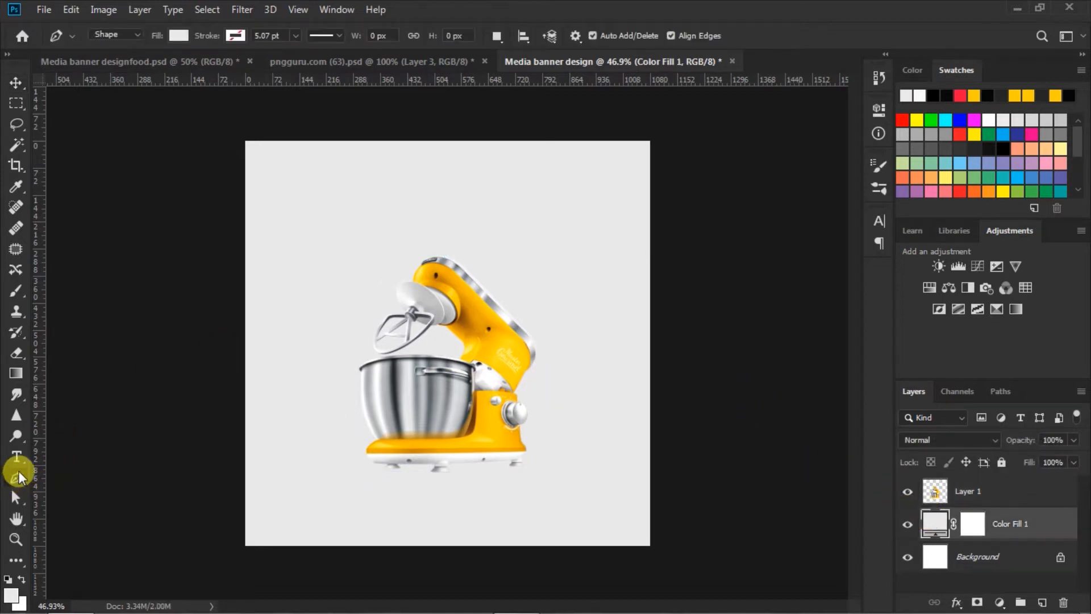
pyautogui.click(190, 375)
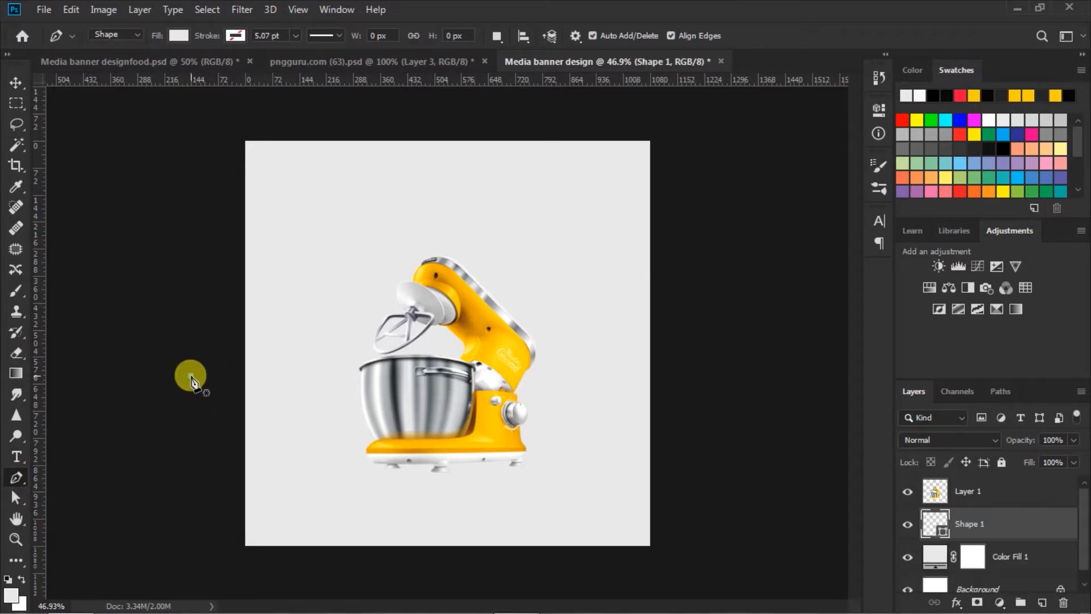
pyautogui.moveTo(449, 432); pyautogui.dragTo(590, 360)
pyautogui.click(449, 433)
pyautogui.keyDown('alt'); pyautogui.click(449, 432); pyautogui.keyUp('alt')
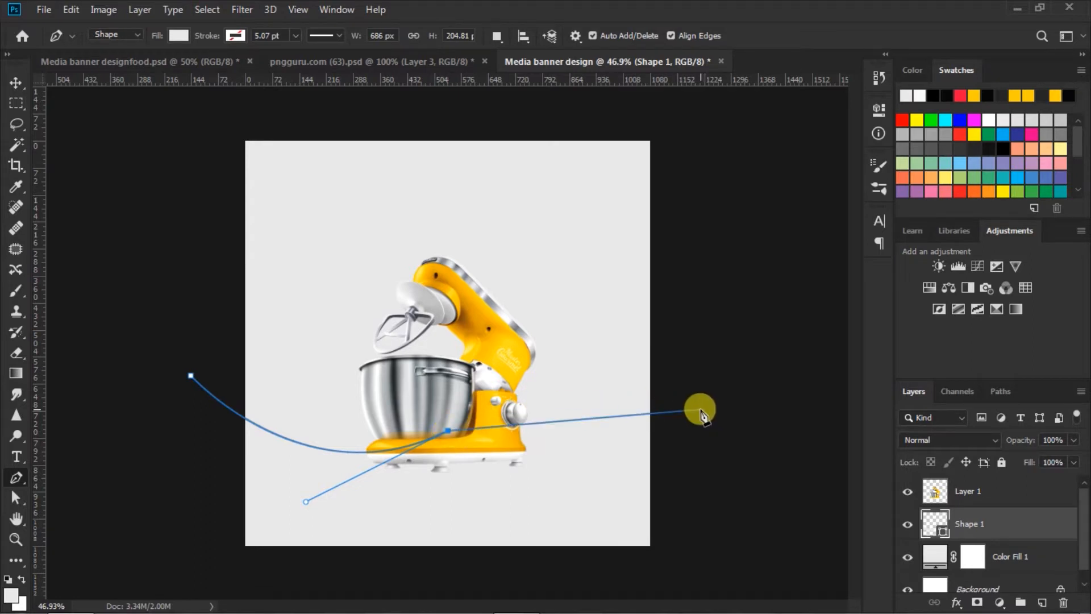
pyautogui.moveTo(701, 409); pyautogui.dragTo(812, 481)
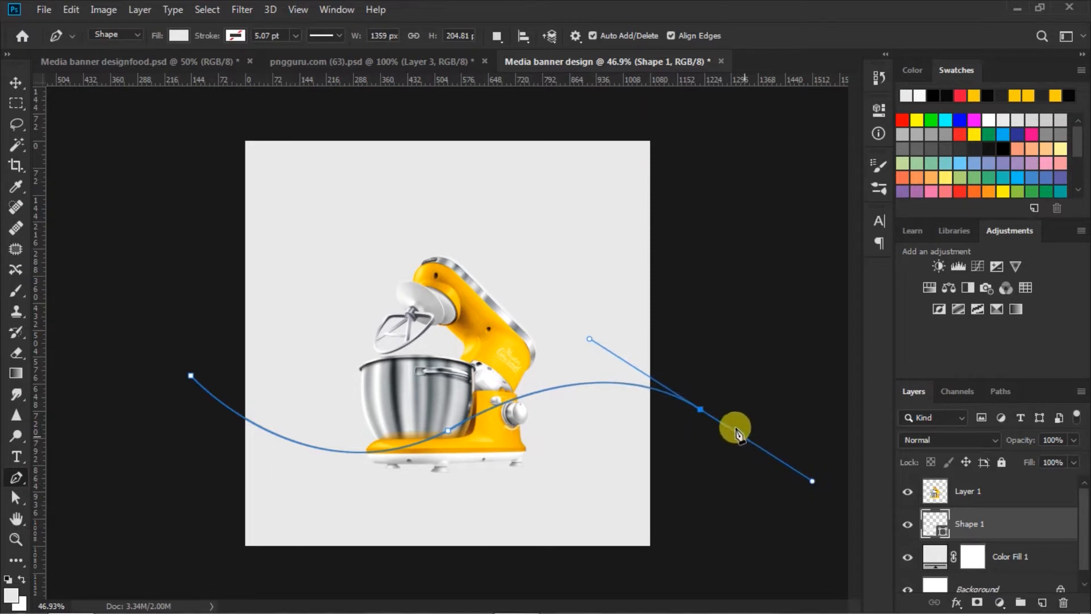
# Close the wave path with straight edges below the canvas, forming a shape about 1367 by 526 px.
pyautogui.click(701, 410)
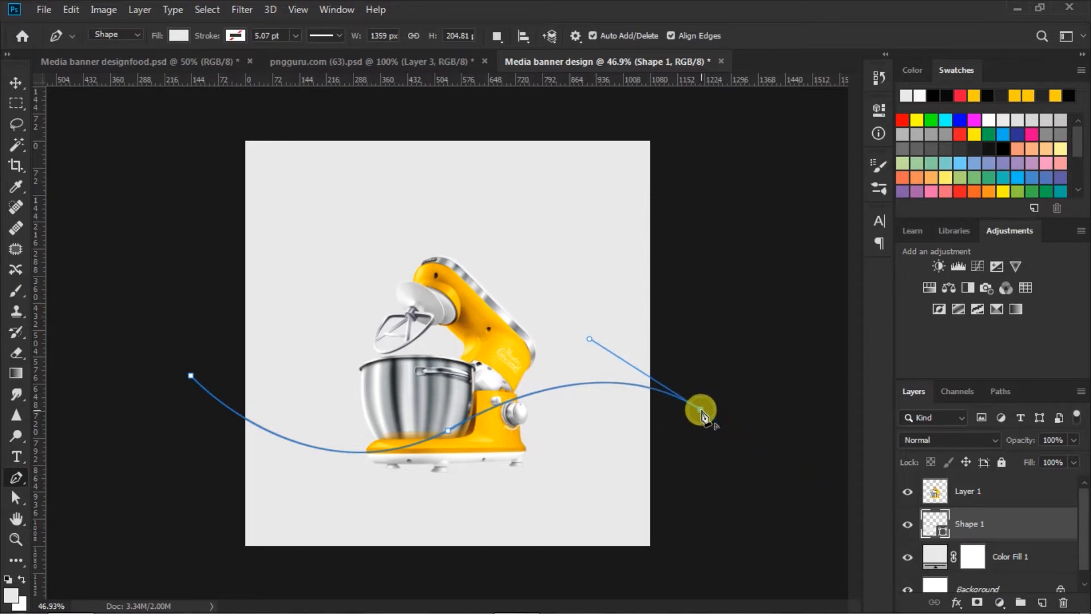
pyautogui.click(697, 573)
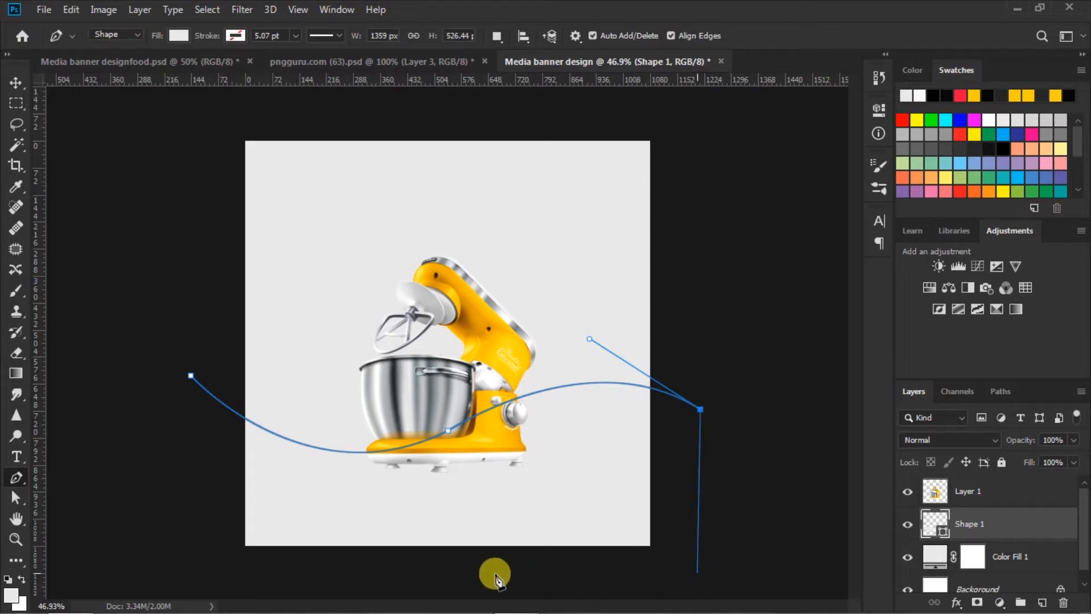
pyautogui.click(188, 571)
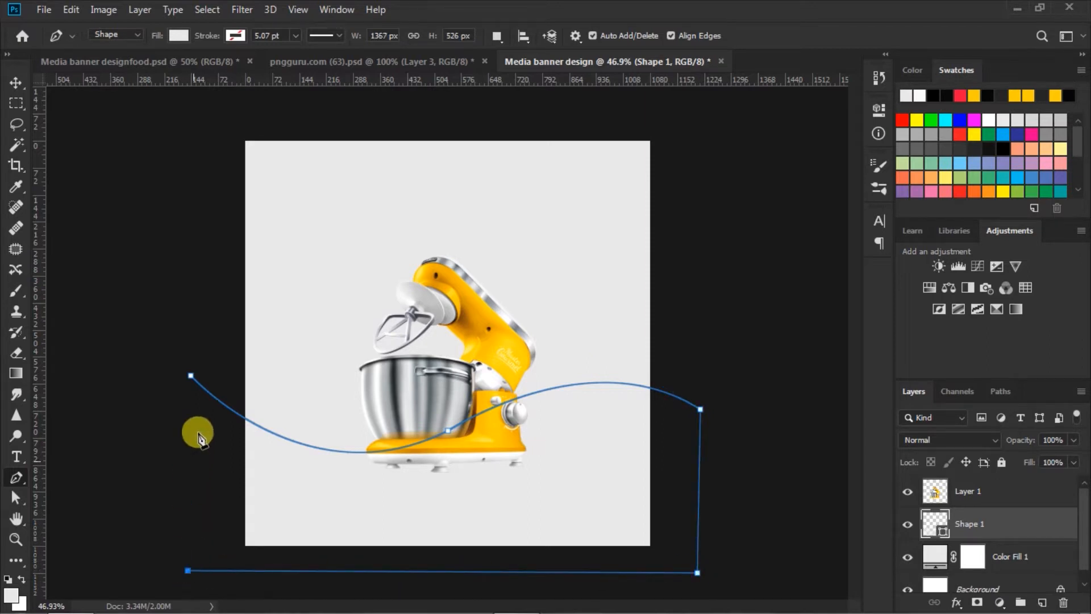
pyautogui.click(191, 377)
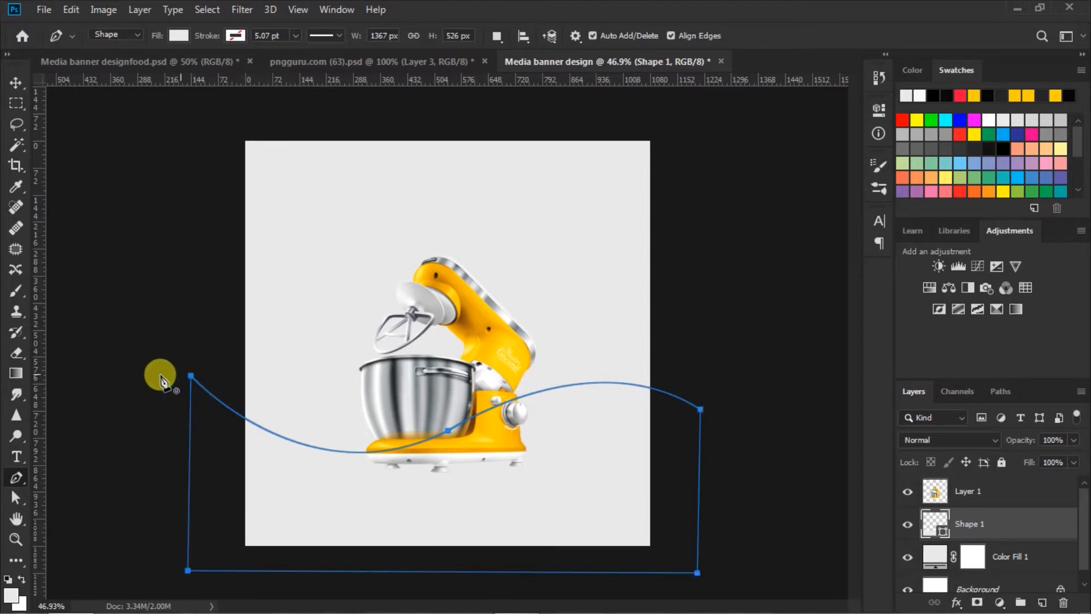
pyautogui.click(17, 84)
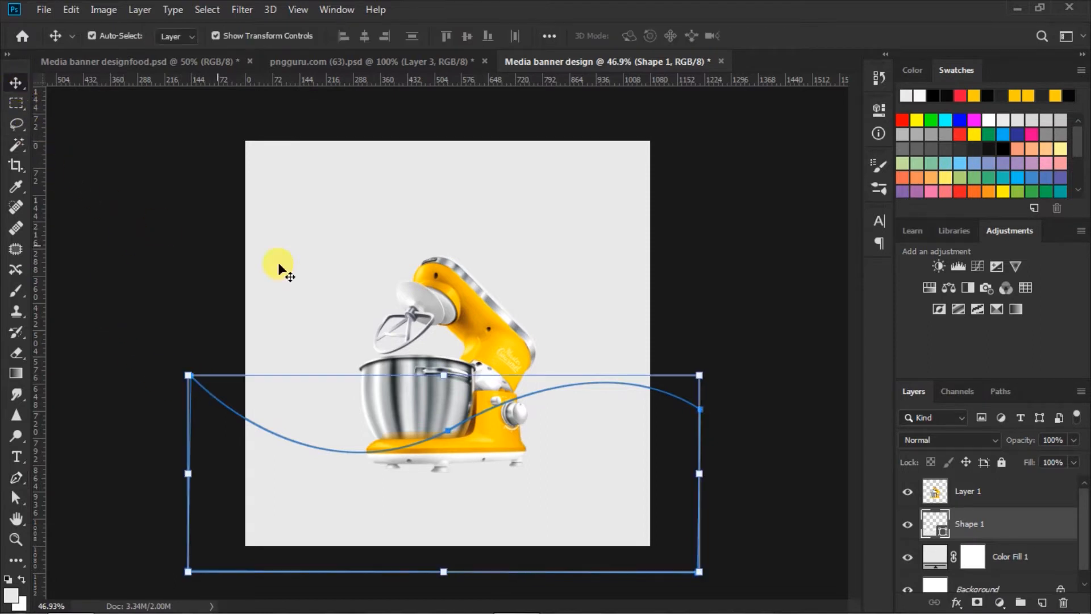
pyautogui.click(738, 293)
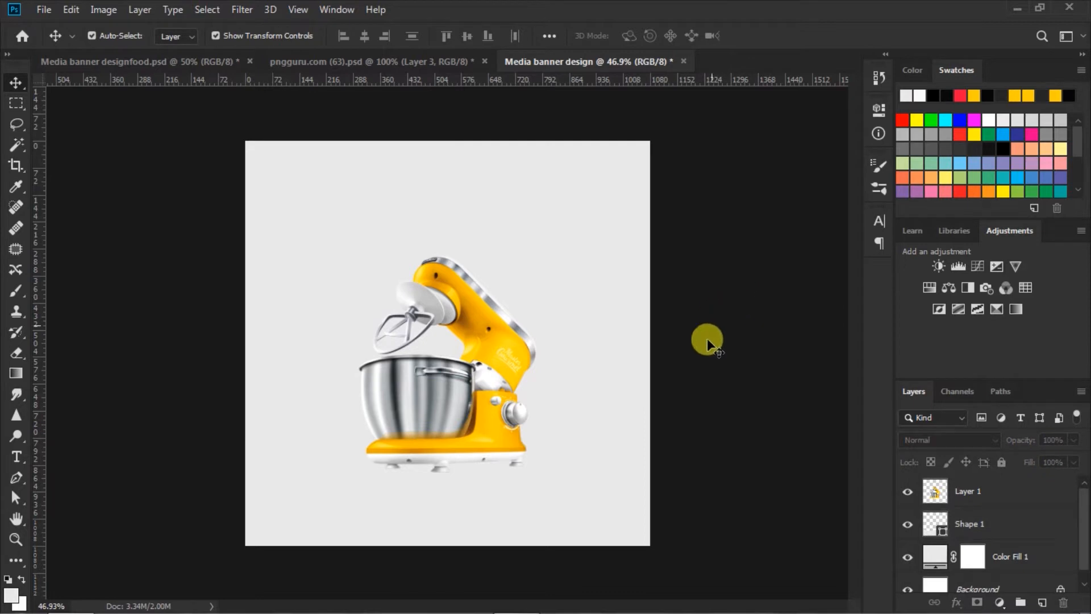
# Duplicate the wave shape layer and place the copy beneath the original.
pyautogui.click(933, 526)
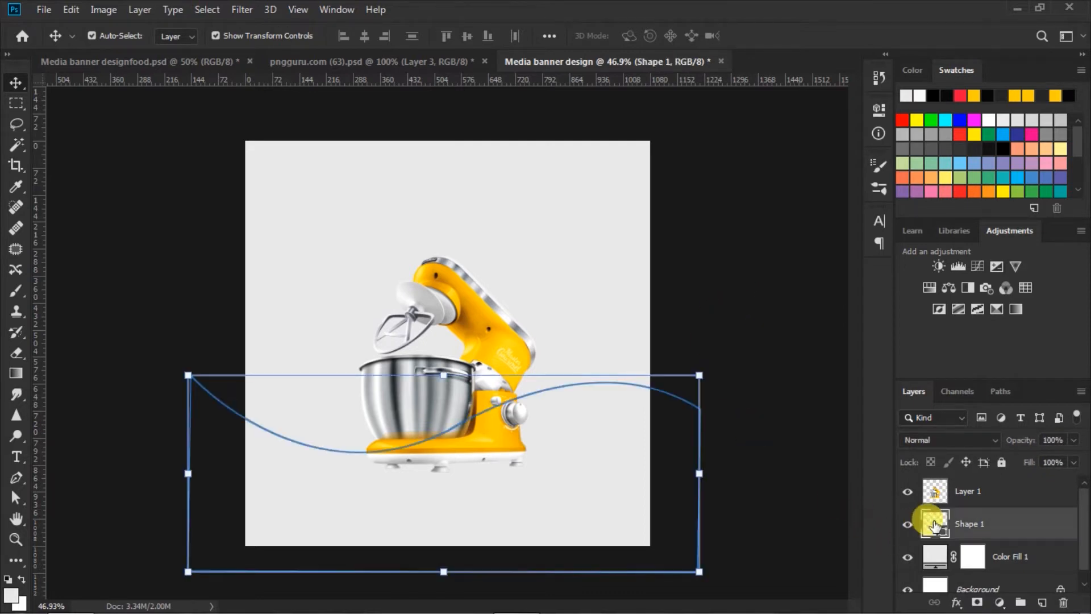
pyautogui.hotkey('ctrl', 'j')
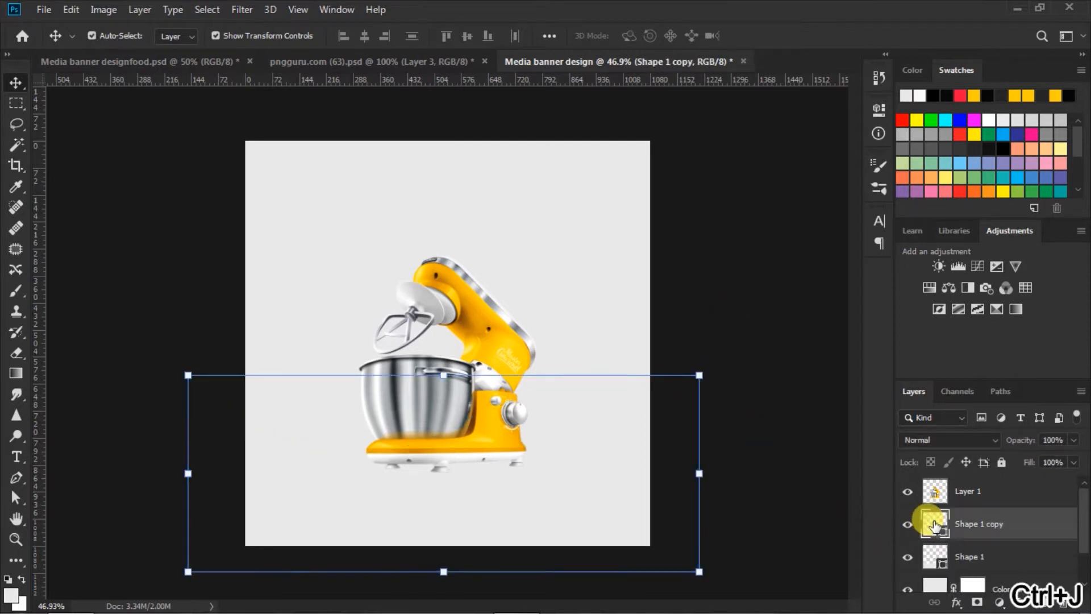
pyautogui.scroll(-1, 1074, 518)
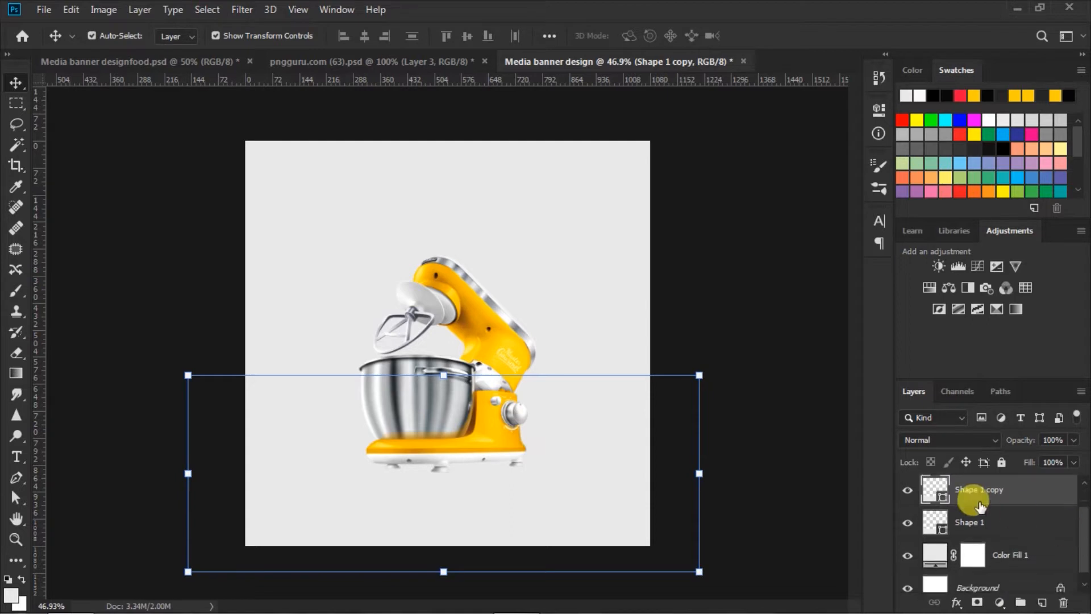
pyautogui.moveTo(921, 484); pyautogui.dragTo(932, 530)
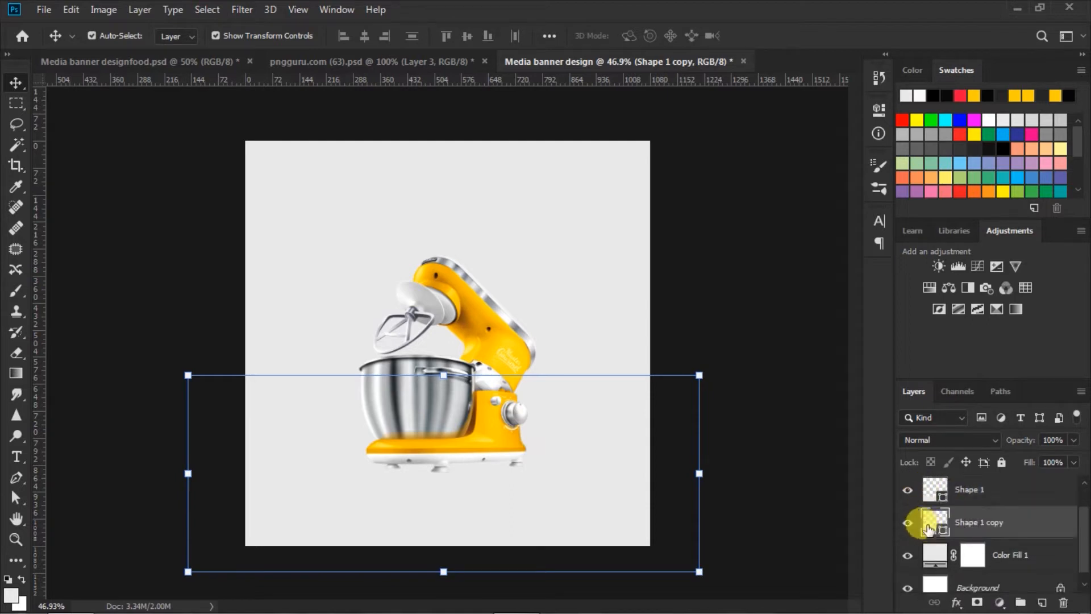
# Change the fill colour of the wave shape copy to dark grey #252525.
pyautogui.doubleClick(932, 530)
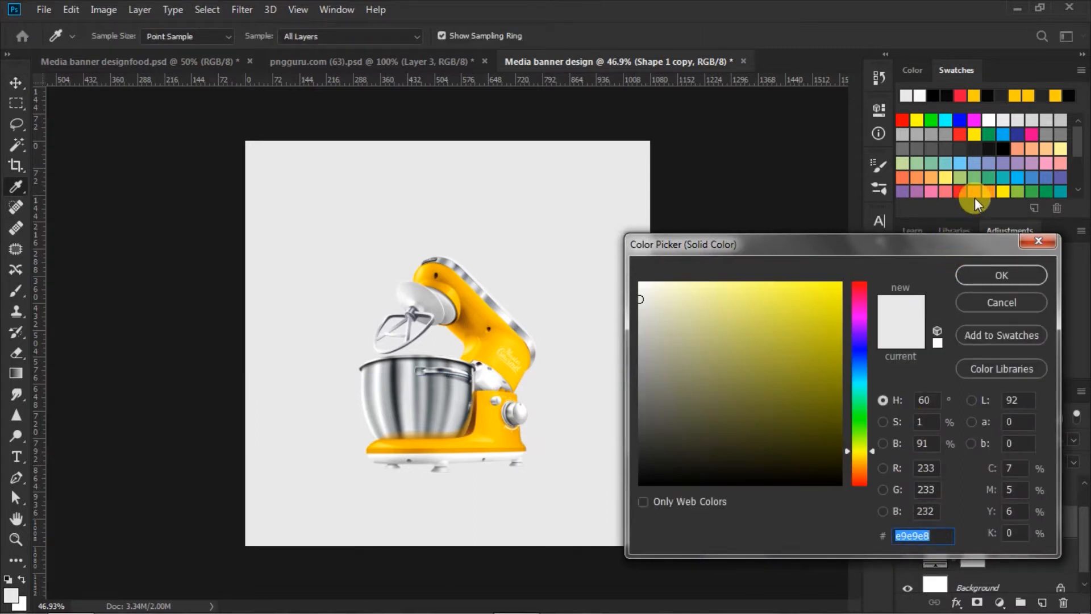
pyautogui.click(1001, 95)
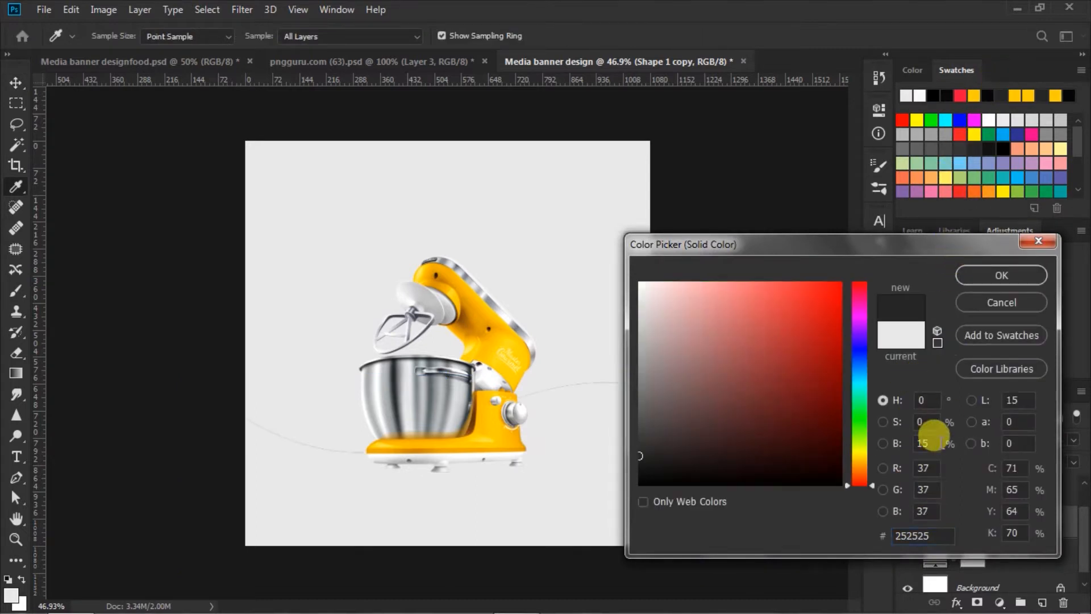
pyautogui.doubleClick(924, 534)
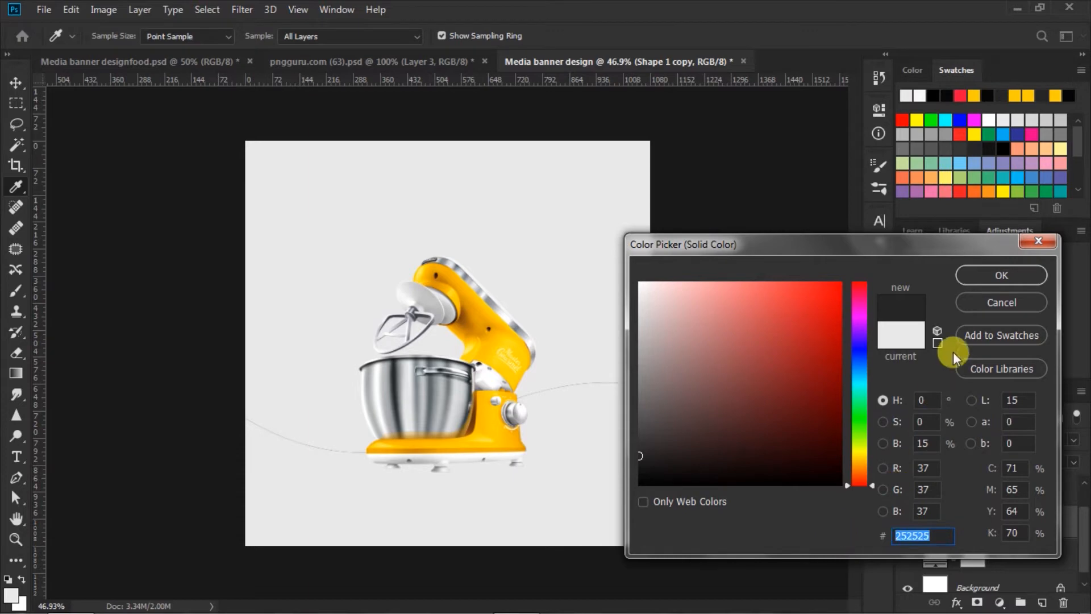
pyautogui.click(964, 277)
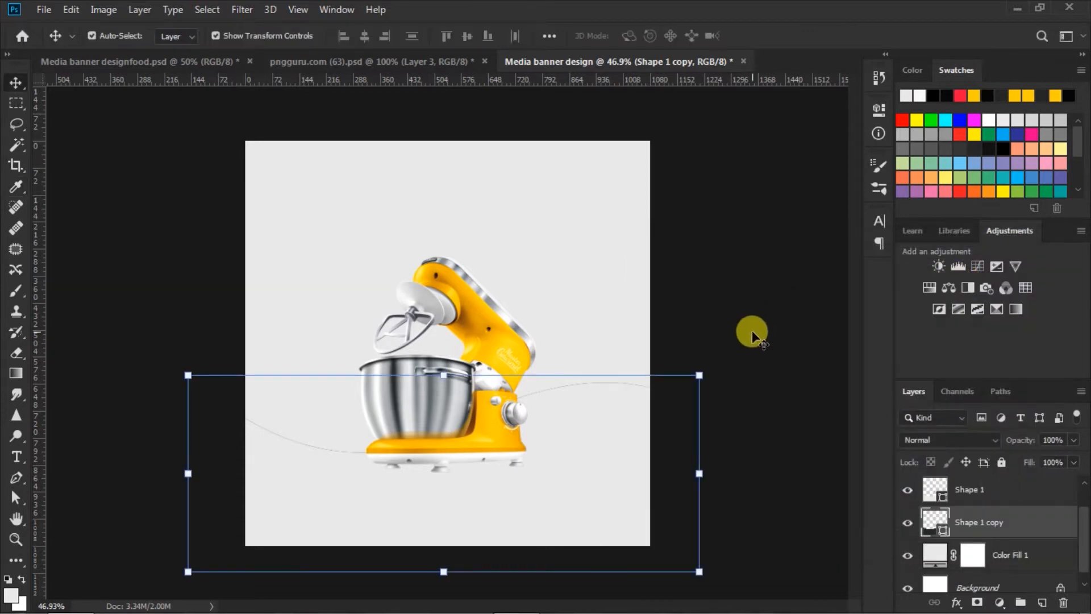
# Shift the dark wave copy up and to the right so it forms a thick band above the original wave.
pyautogui.press('Up')
pyautogui.press('Up')
pyautogui.press('Up')
pyautogui.press('Up')
pyautogui.press('Up')
pyautogui.press('Up')
pyautogui.press('Up')
pyautogui.press('Up')
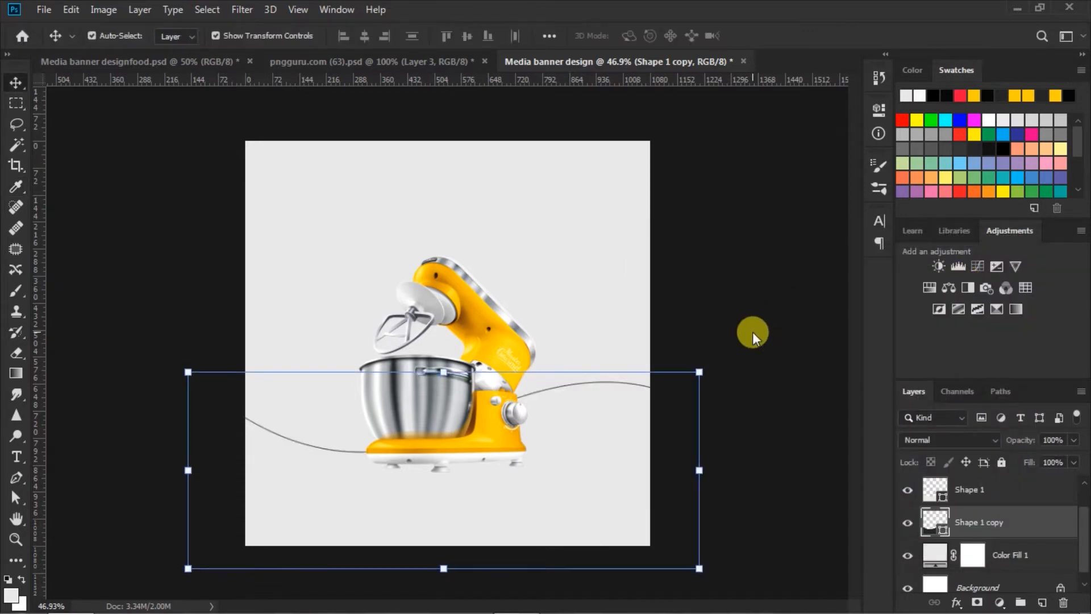
pyautogui.press('Up')
pyautogui.press('Up')
pyautogui.press('Up')
pyautogui.press('Up')
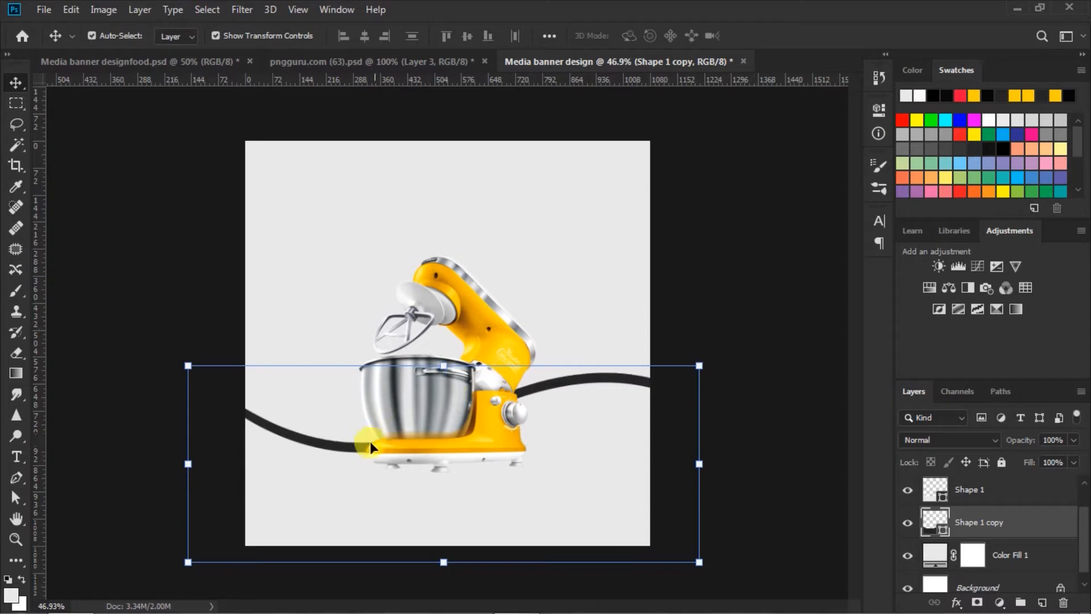
pyautogui.moveTo(357, 446); pyautogui.dragTo(400, 425)
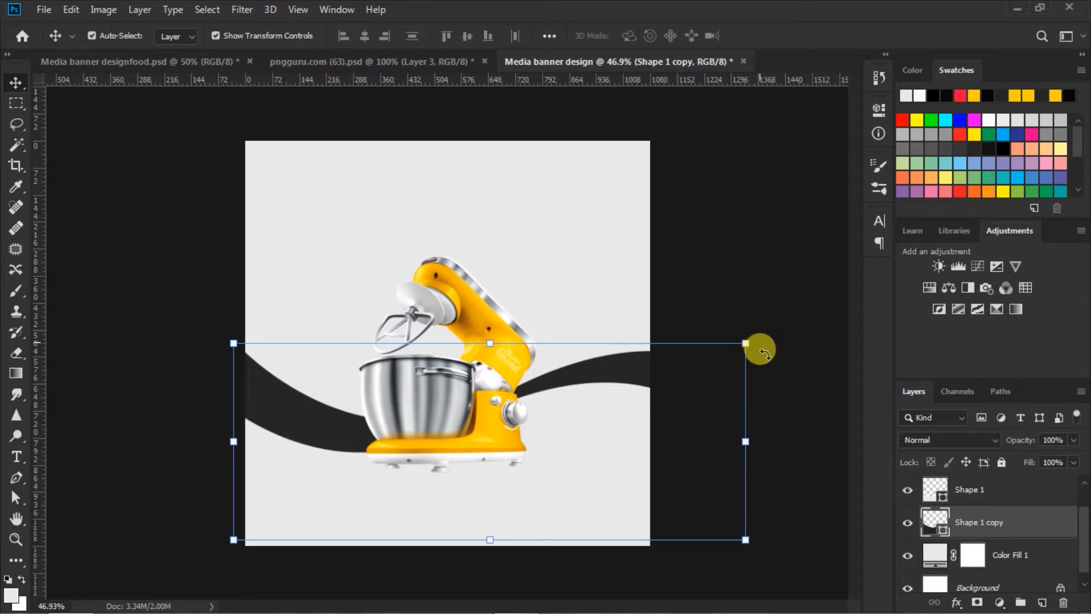
# Rotate the dark wave copy about 5.21° clockwise so the band is thick on the left and tapers to the right.
pyautogui.moveTo(765, 353); pyautogui.dragTo(772, 371)
pyautogui.moveTo(316, 403); pyautogui.dragTo(308, 402)
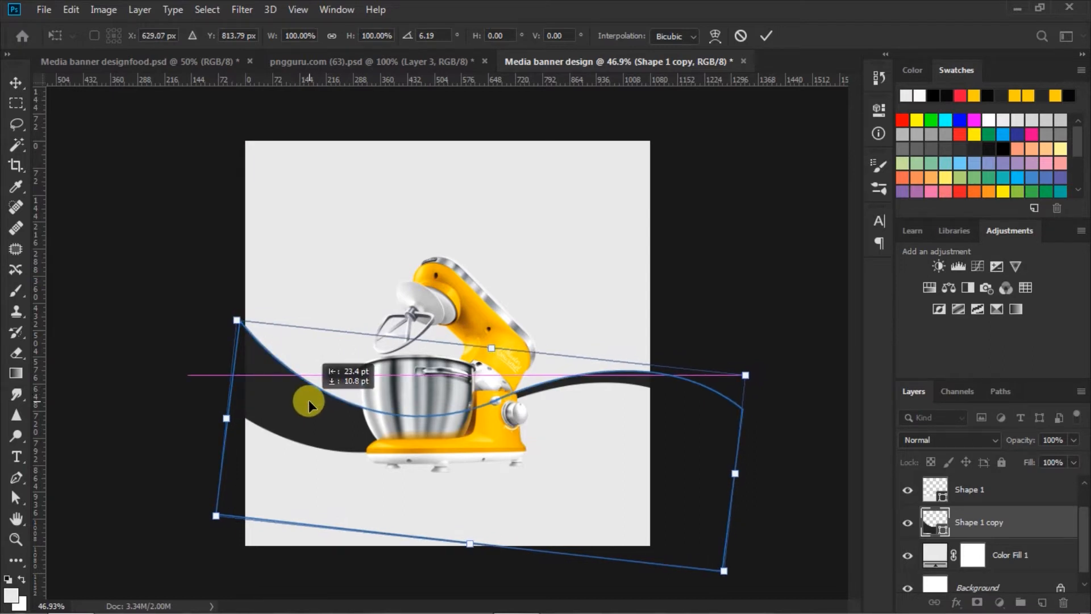
pyautogui.moveTo(308, 400); pyautogui.dragTo(309, 400)
pyautogui.moveTo(760, 373); pyautogui.dragTo(771, 369)
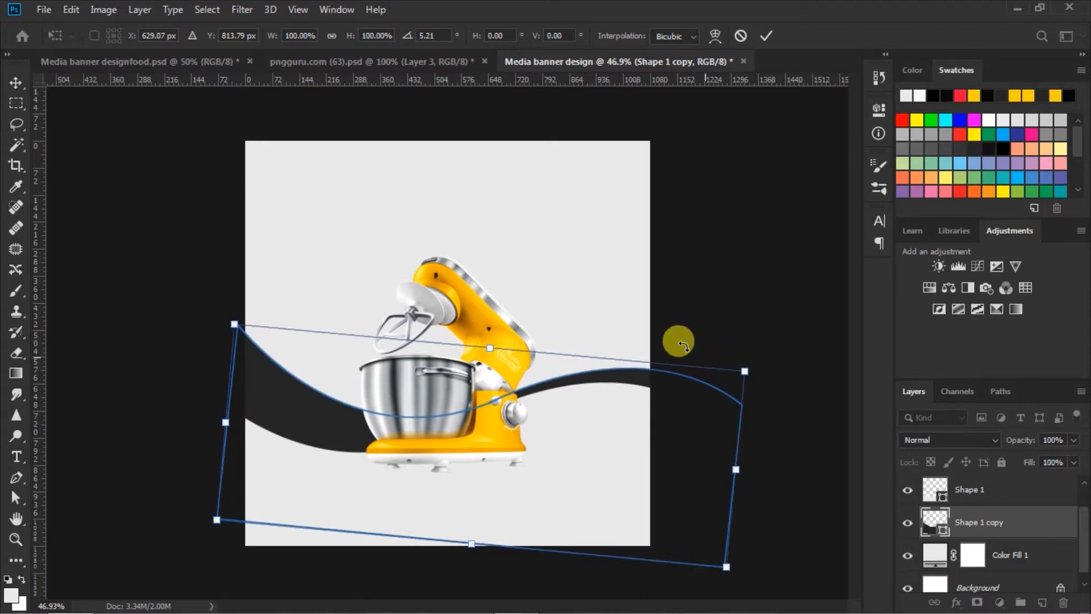
pyautogui.click(767, 36)
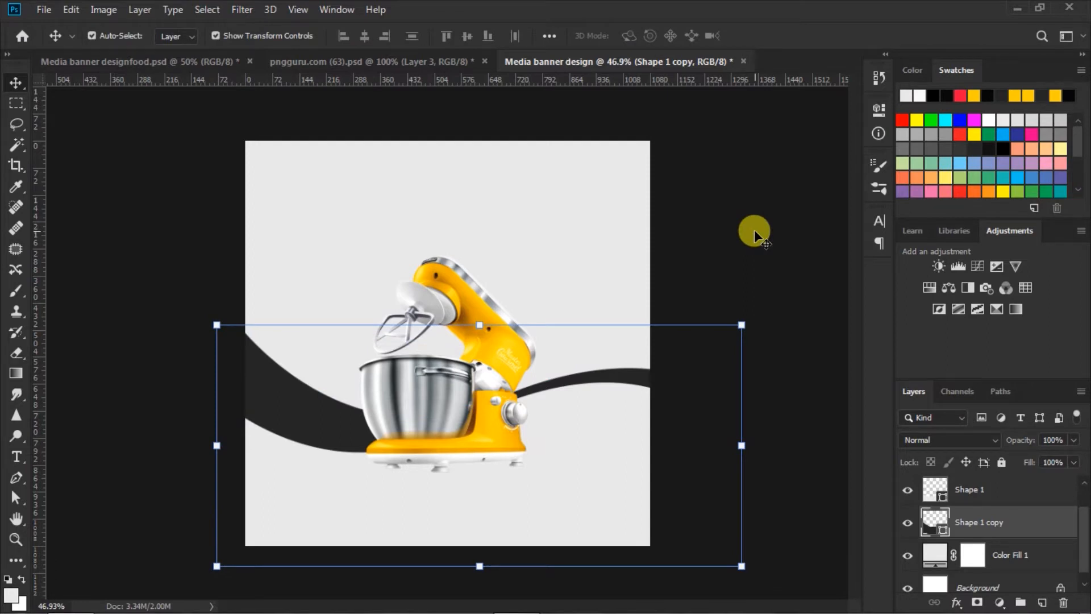
pyautogui.click(755, 230)
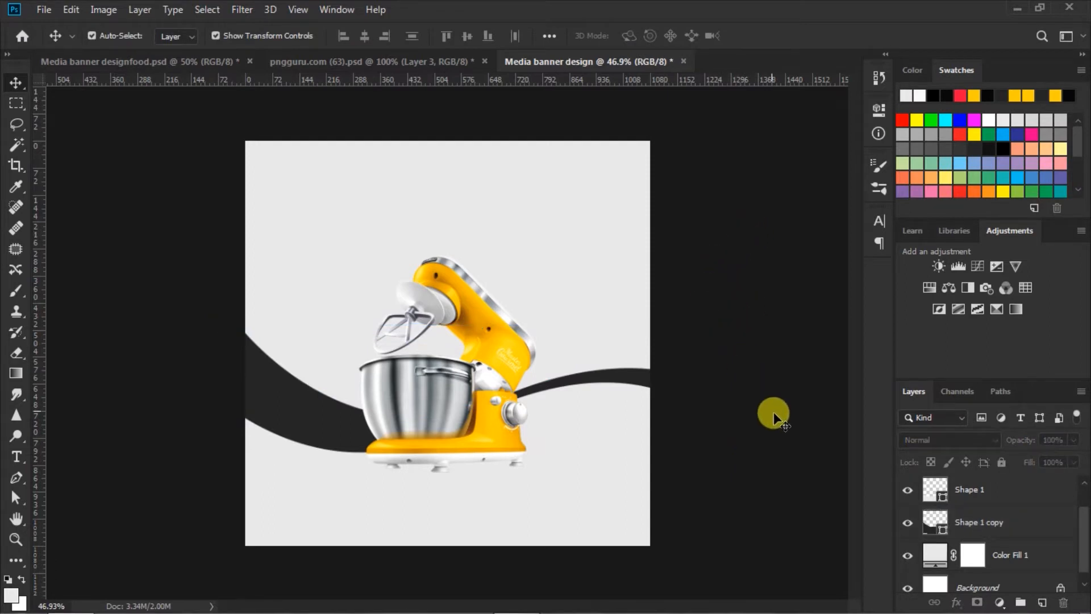
# Add a drop shadow to the dark wave copy: Normal blend, yellow #ffce00, 100% opacity, -66° angle, 30 px distance, 0% spread, 4 px size.
pyautogui.click(924, 521)
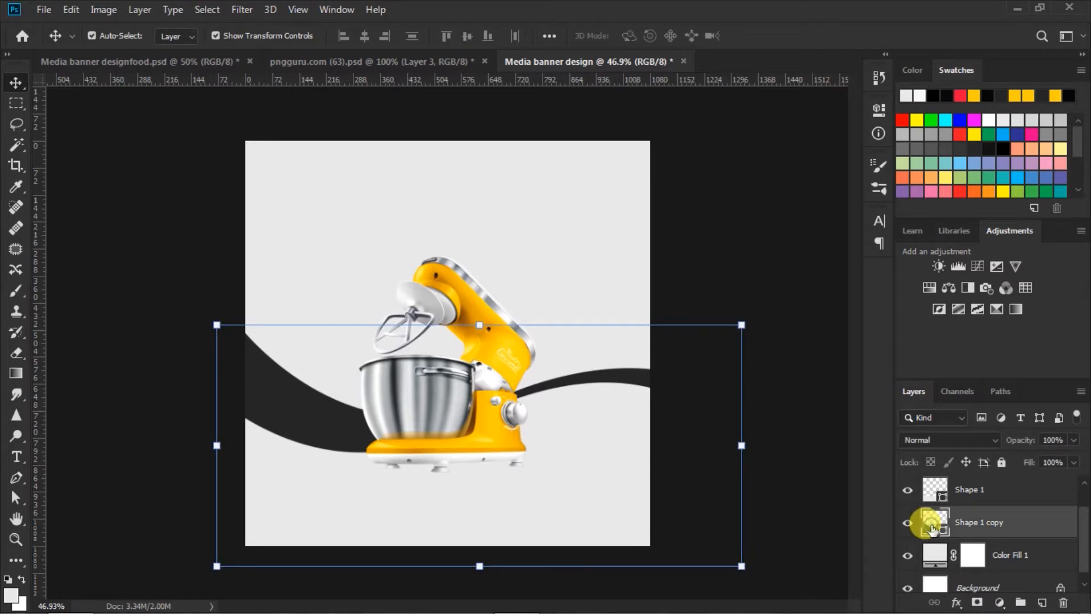
pyautogui.click(957, 603)
pyautogui.click(968, 592)
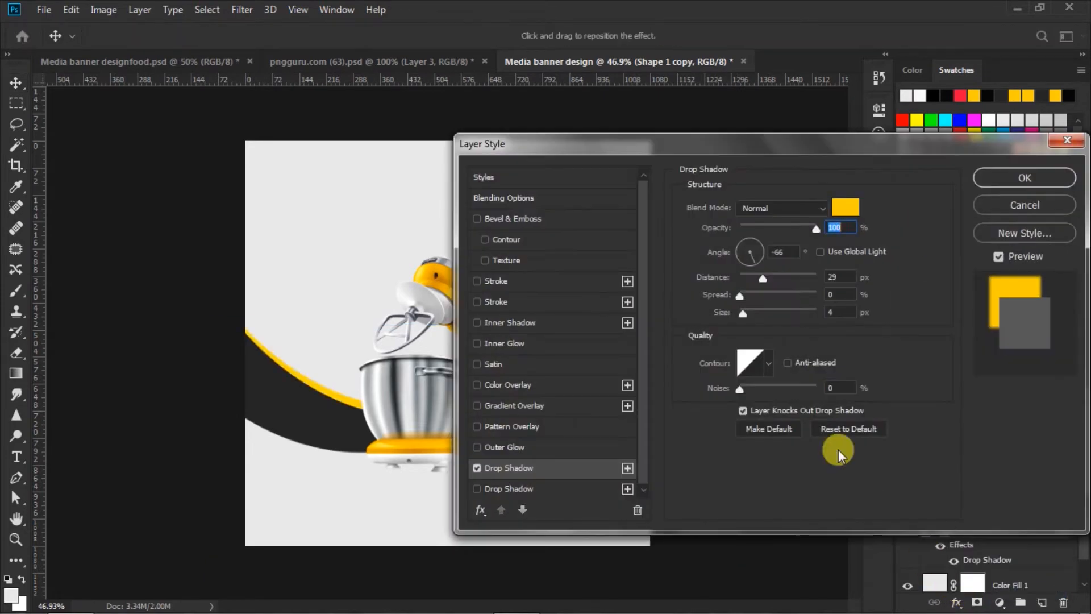
pyautogui.moveTo(772, 140); pyautogui.dragTo(945, 158)
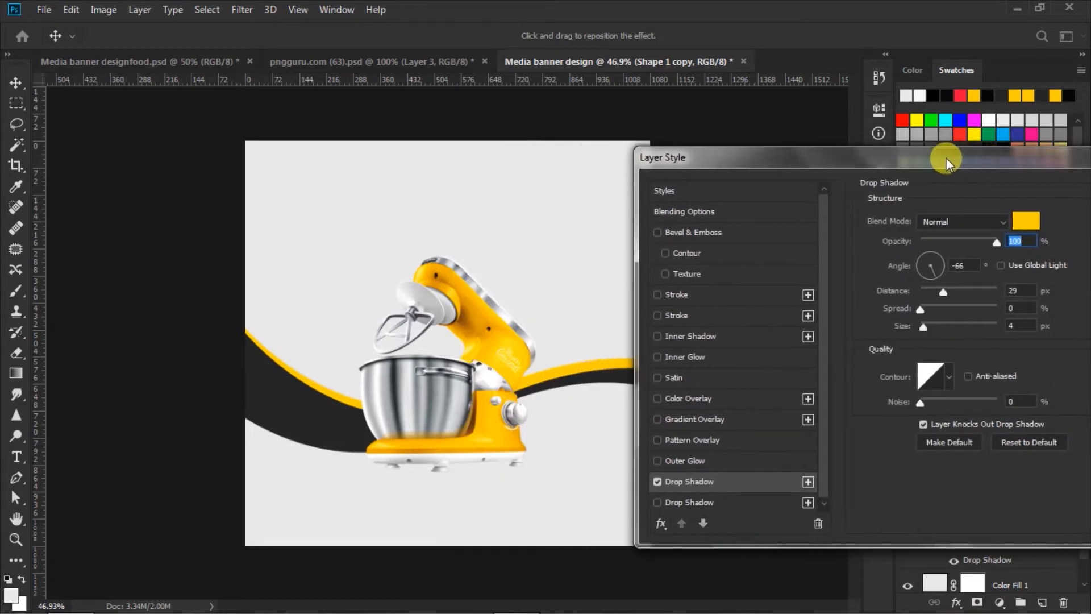
pyautogui.moveTo(938, 292); pyautogui.dragTo(947, 293)
pyautogui.moveTo(945, 295); pyautogui.dragTo(946, 295)
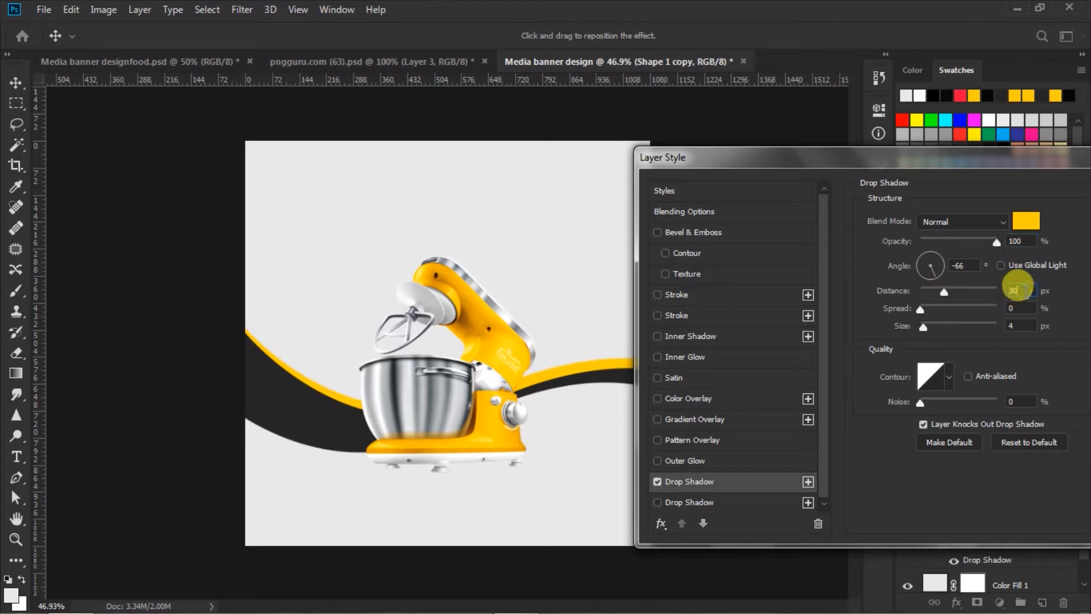
pyautogui.click(1015, 241)
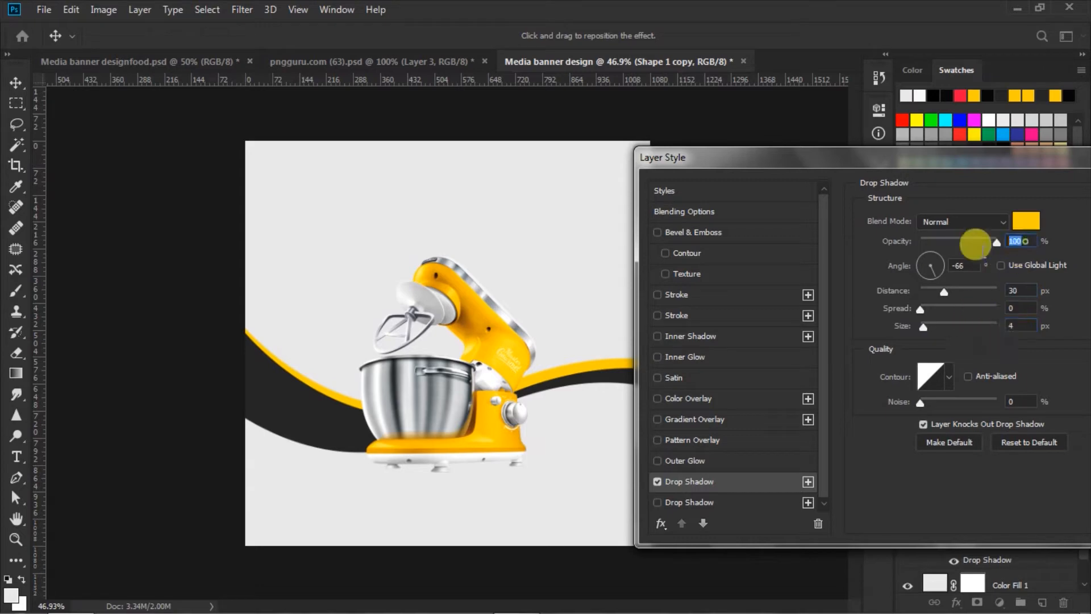
pyautogui.moveTo(969, 158); pyautogui.dragTo(831, 164)
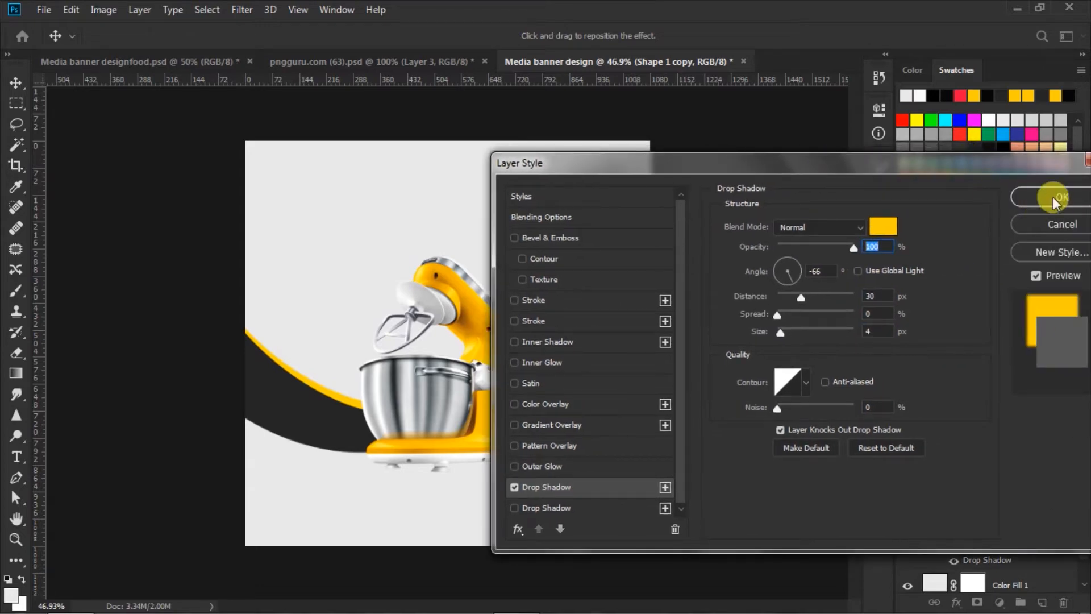
pyautogui.click(881, 225)
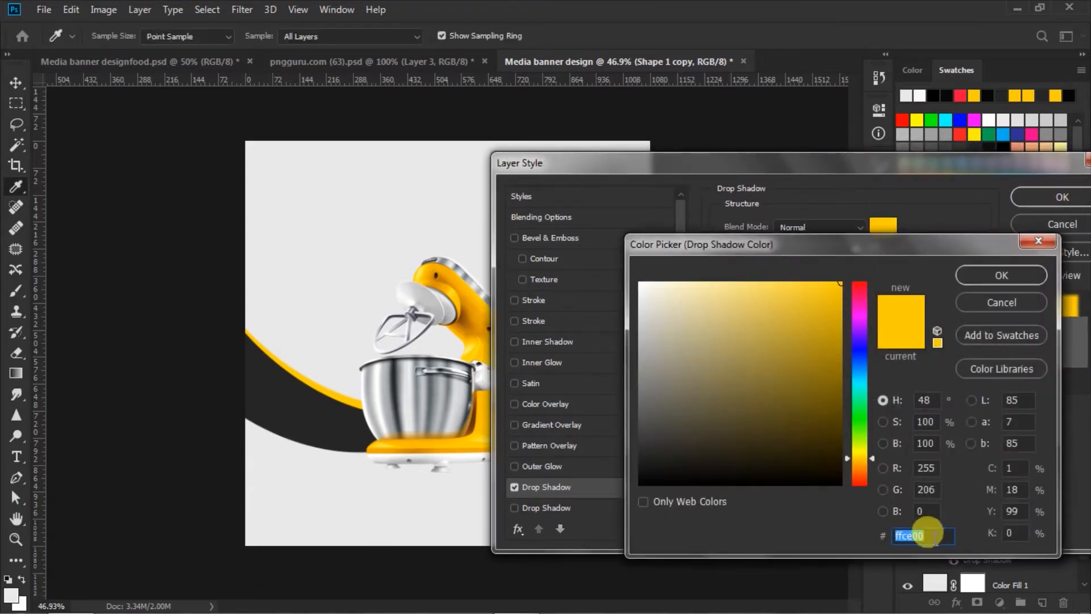
pyautogui.click(989, 276)
pyautogui.click(1049, 198)
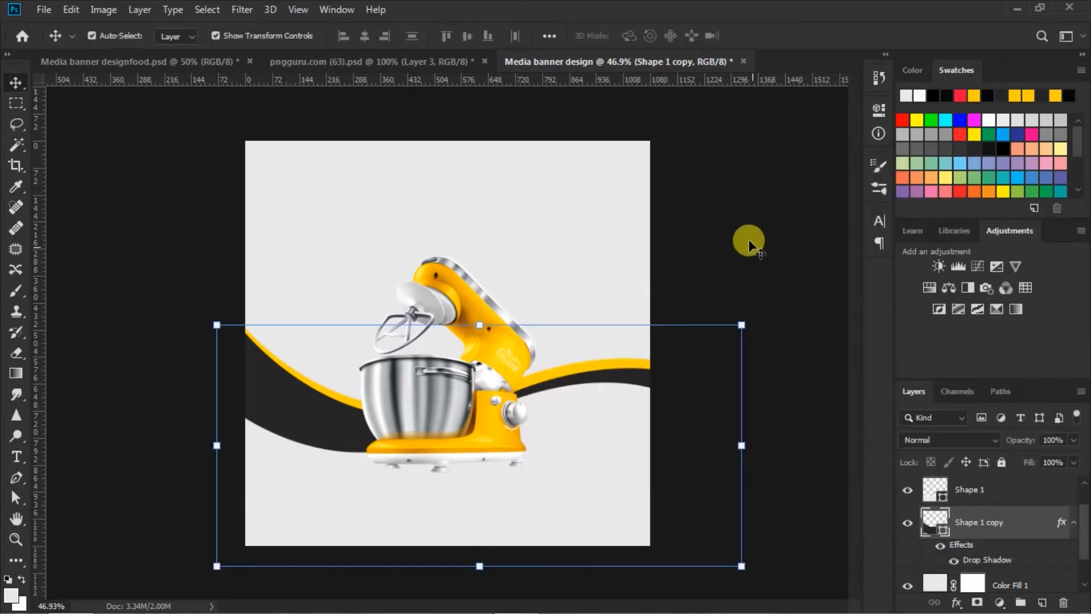
pyautogui.click(748, 238)
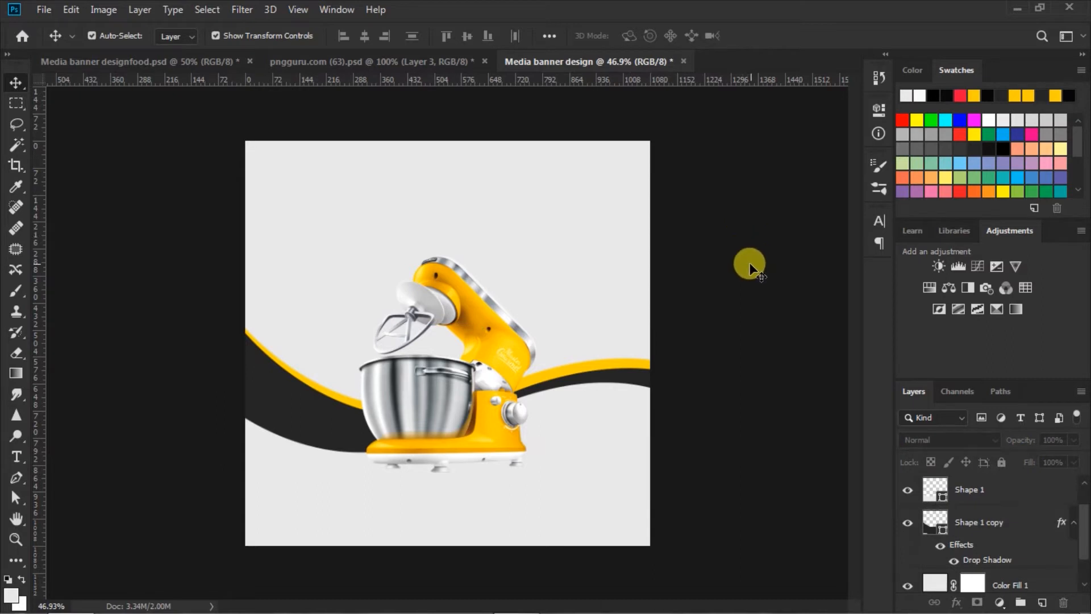
# Set the Type tool to Ananda Black Regular at 72 pt with near-black text colour #050505.
pyautogui.click(16, 458)
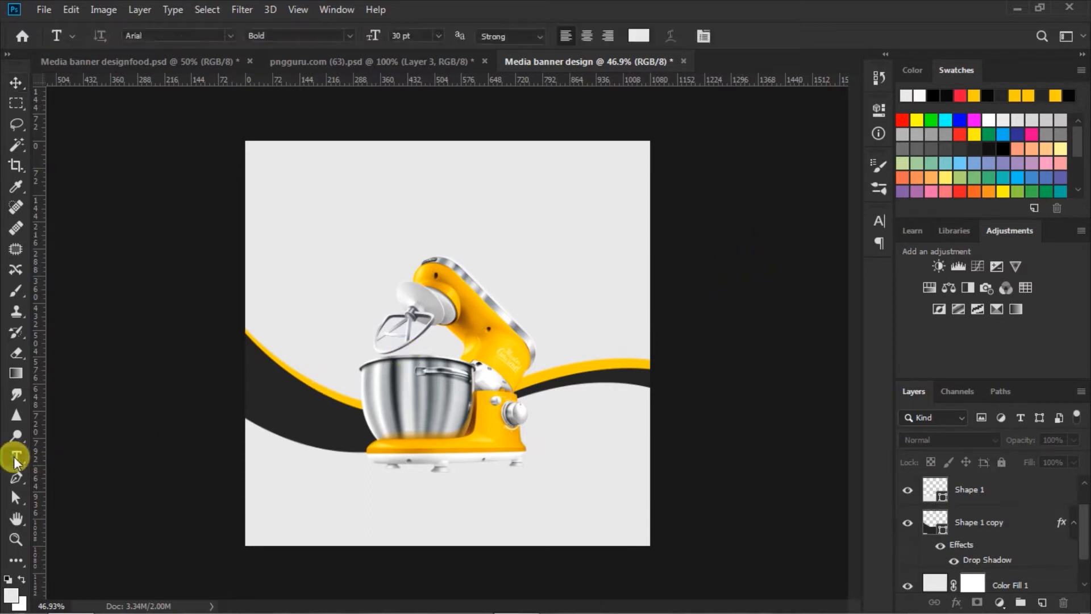
pyautogui.click(227, 33)
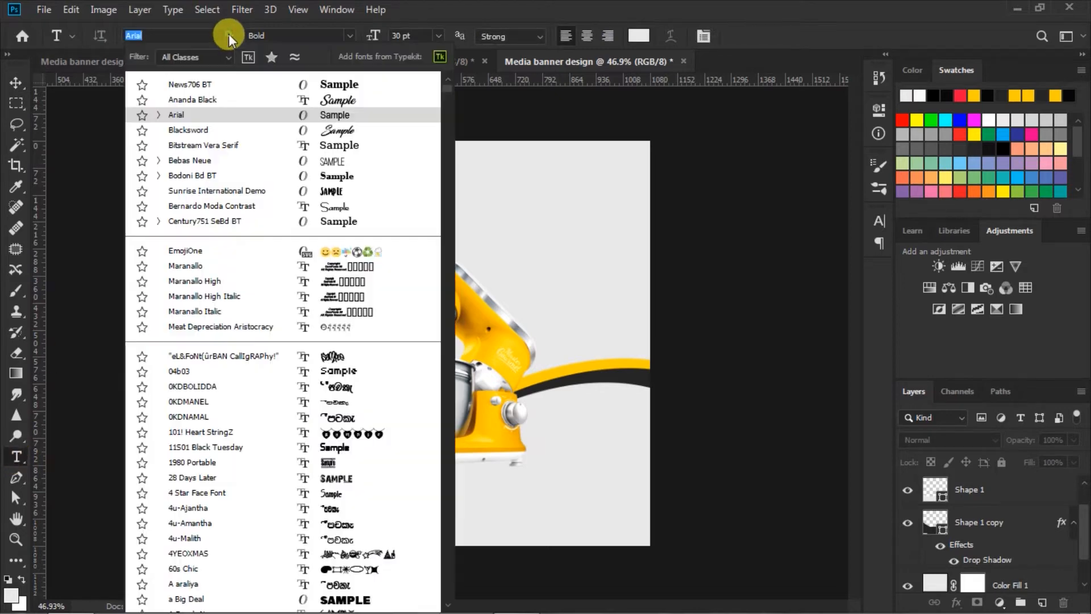
pyautogui.click(335, 100)
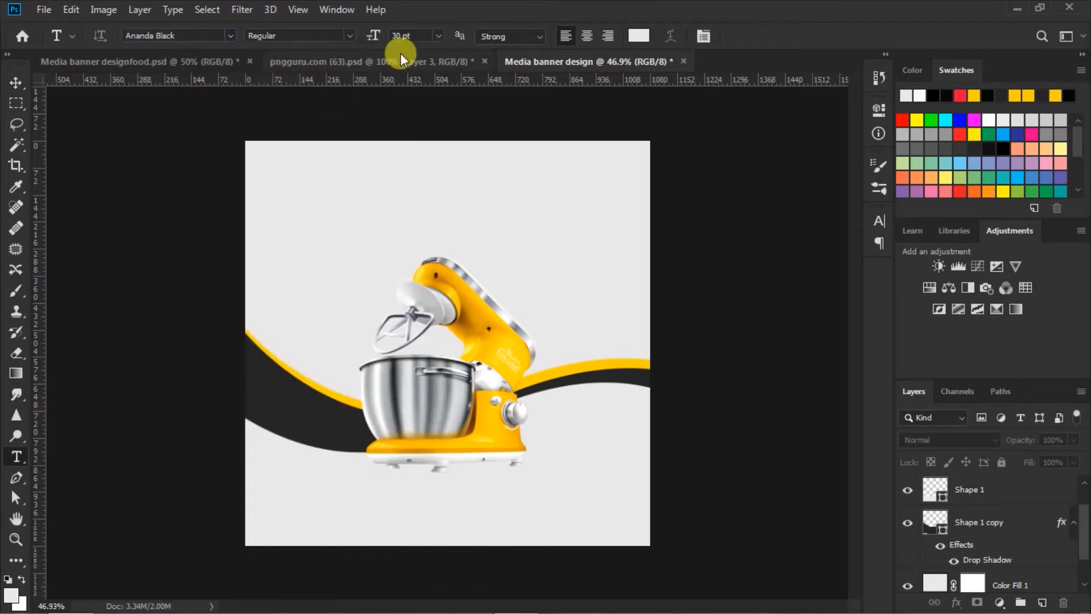
pyautogui.click(441, 34)
pyautogui.click(414, 238)
pyautogui.click(634, 37)
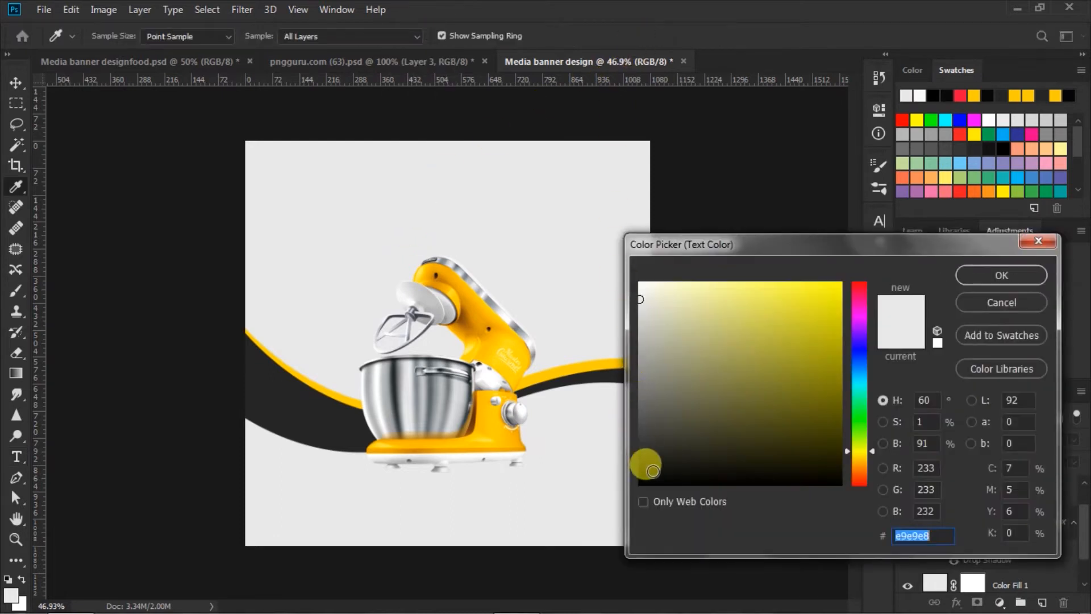
pyautogui.click(644, 481)
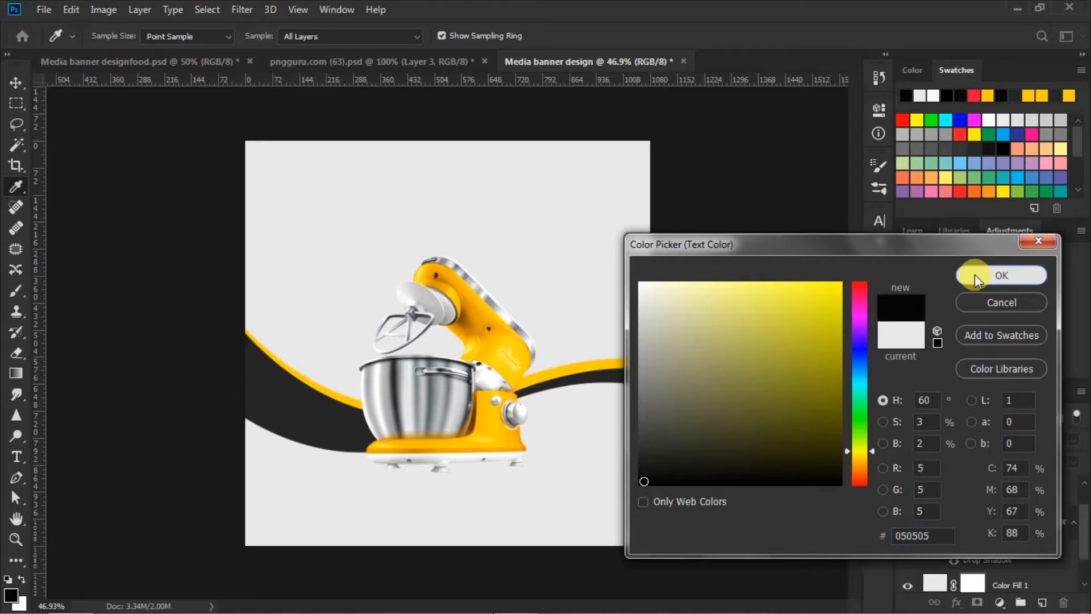
pyautogui.click(974, 274)
pyautogui.click(878, 219)
pyautogui.click(793, 276)
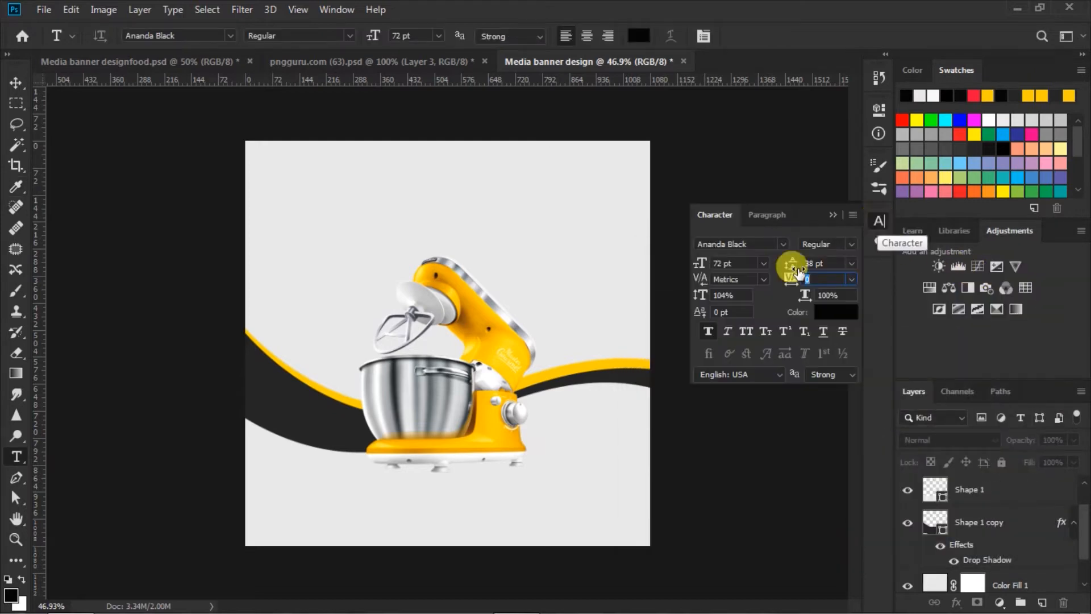
pyautogui.click(834, 216)
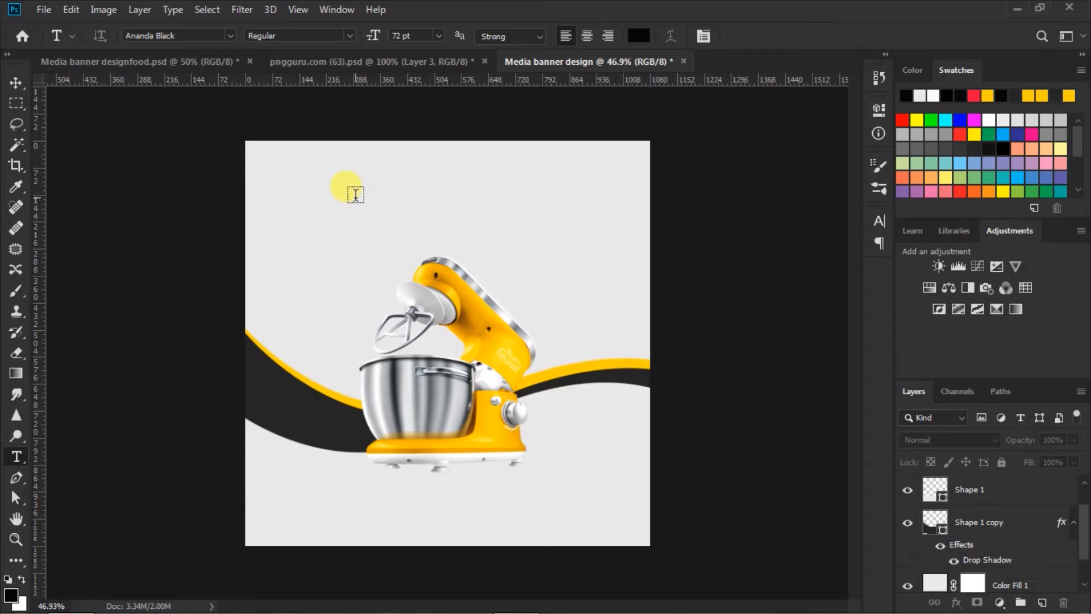
# Add the heading text "Kichen Appliance" in the empty area above the mixer, nudging it slightly to the left.
pyautogui.click(356, 195)
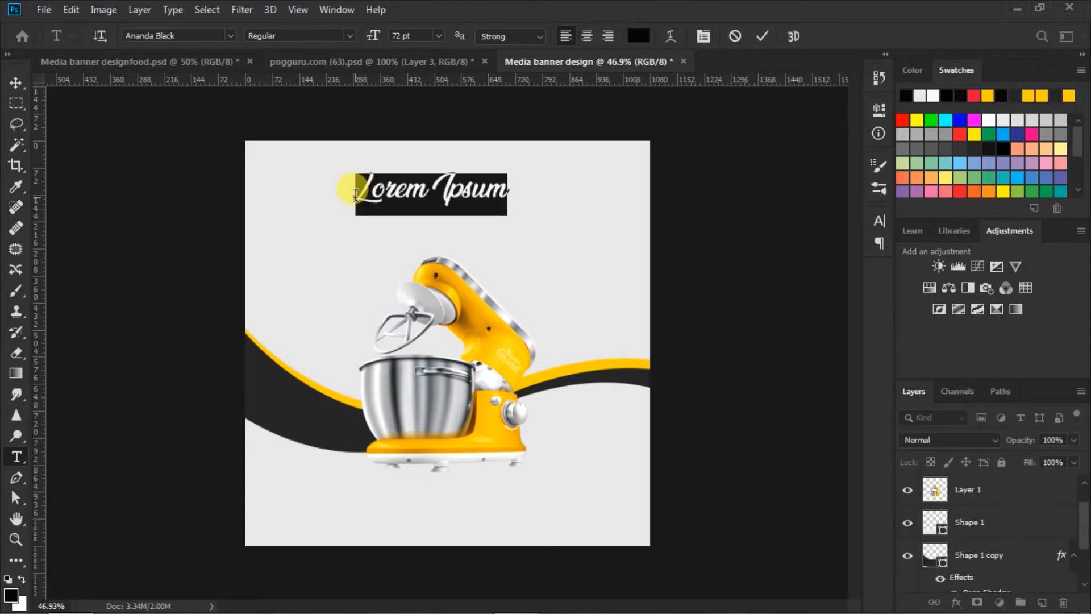
pyautogui.write('K')
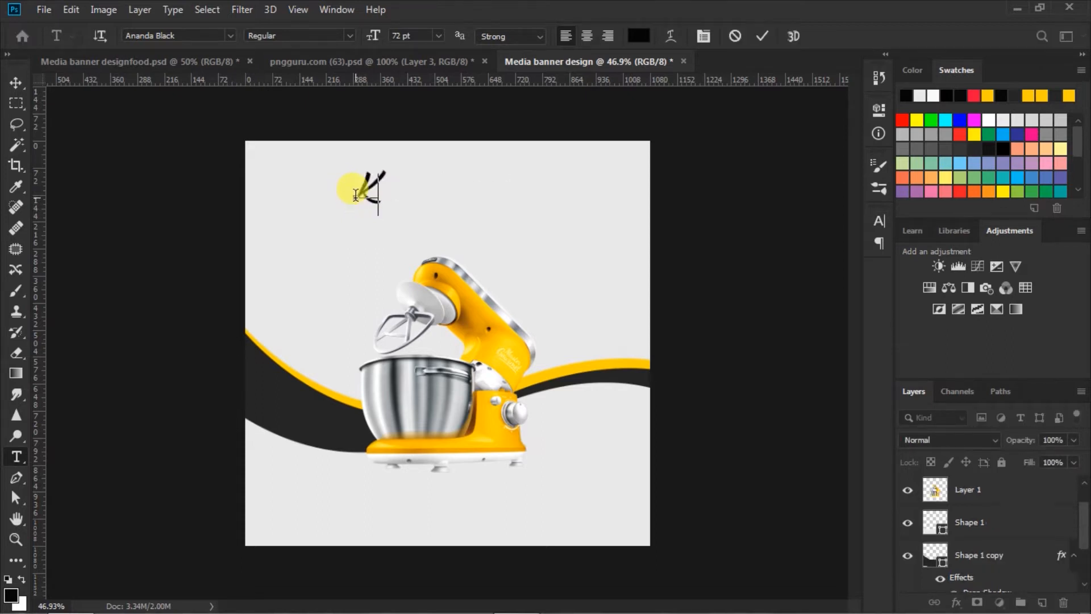
pyautogui.write('ichen')
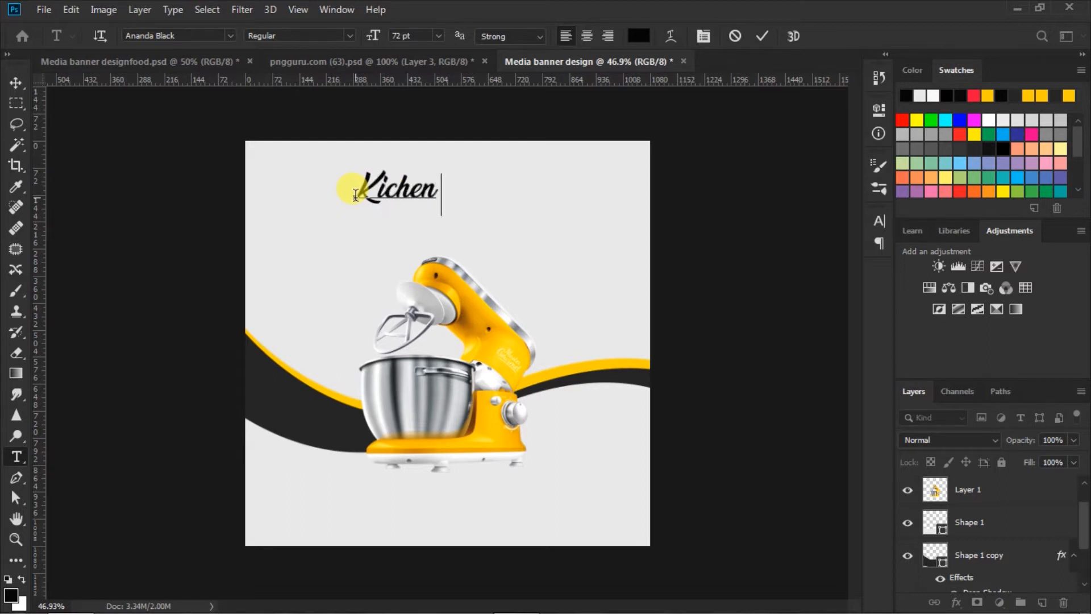
pyautogui.write(' Appliance')
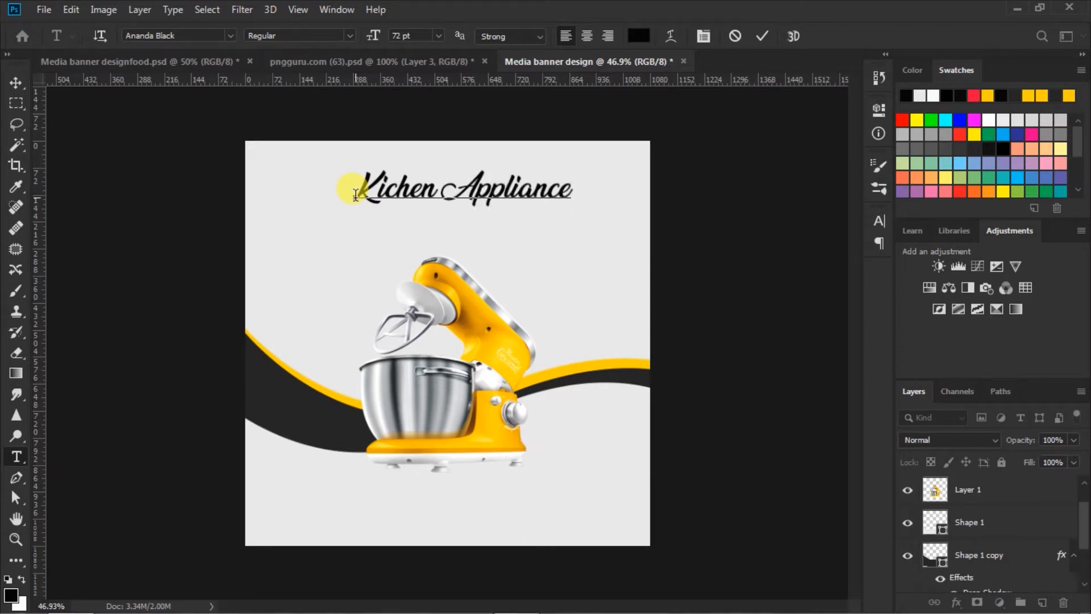
pyautogui.moveTo(435, 229); pyautogui.dragTo(424, 229)
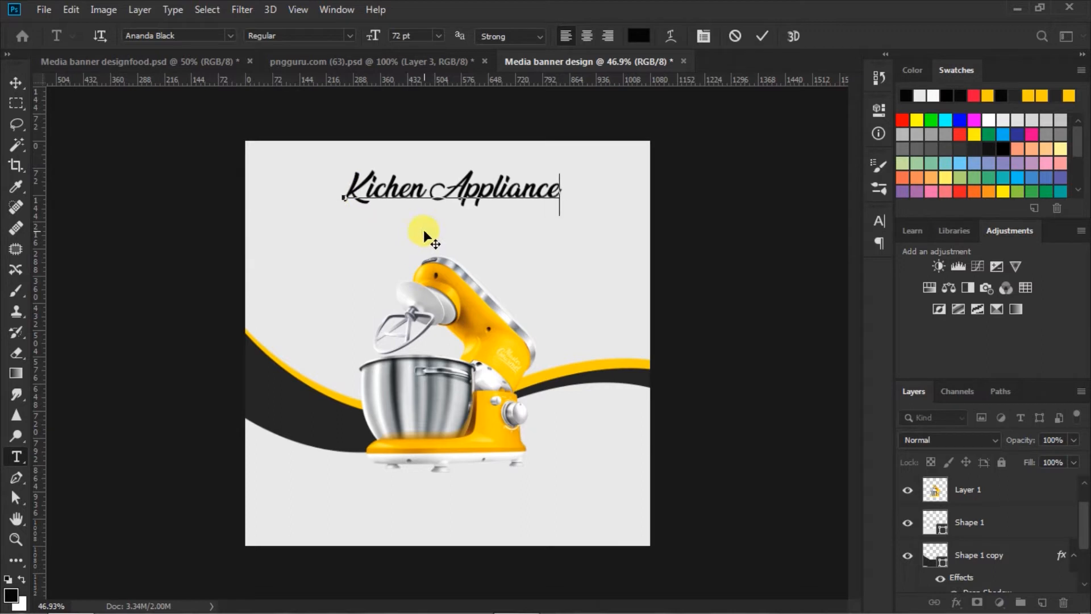
pyautogui.click(761, 35)
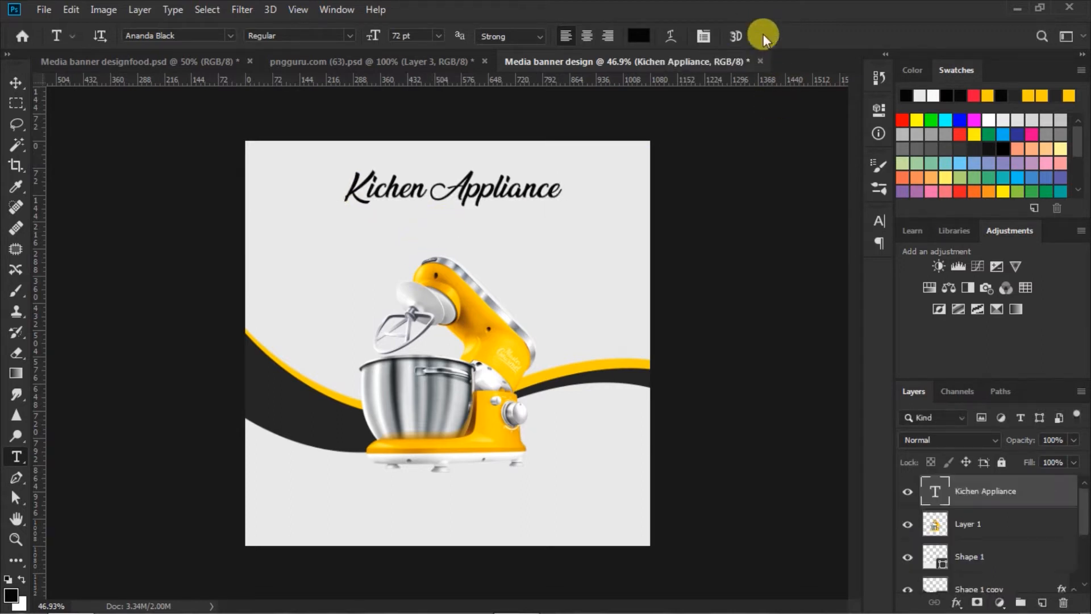
# Move the heading slightly down and left so it is horizontally centred above the mixer.
pyautogui.click(16, 84)
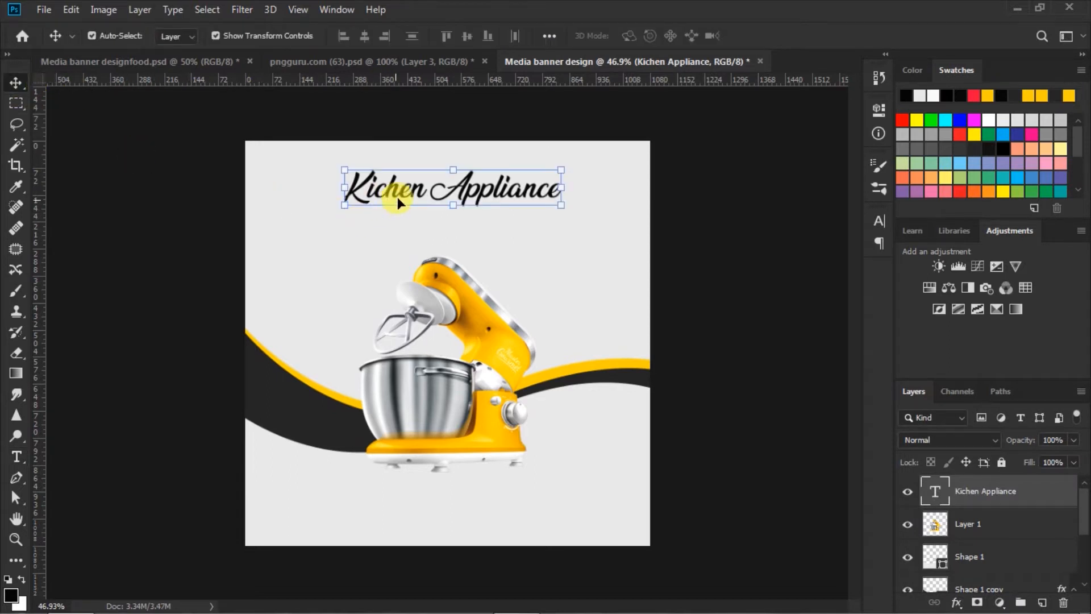
pyautogui.moveTo(401, 189); pyautogui.dragTo(397, 203)
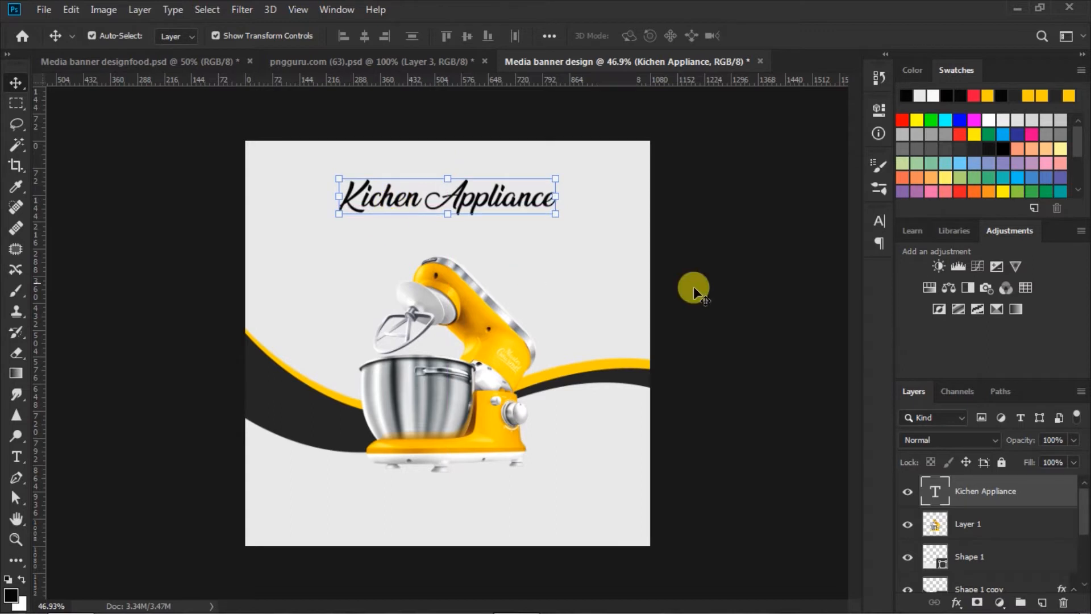
pyautogui.click(748, 287)
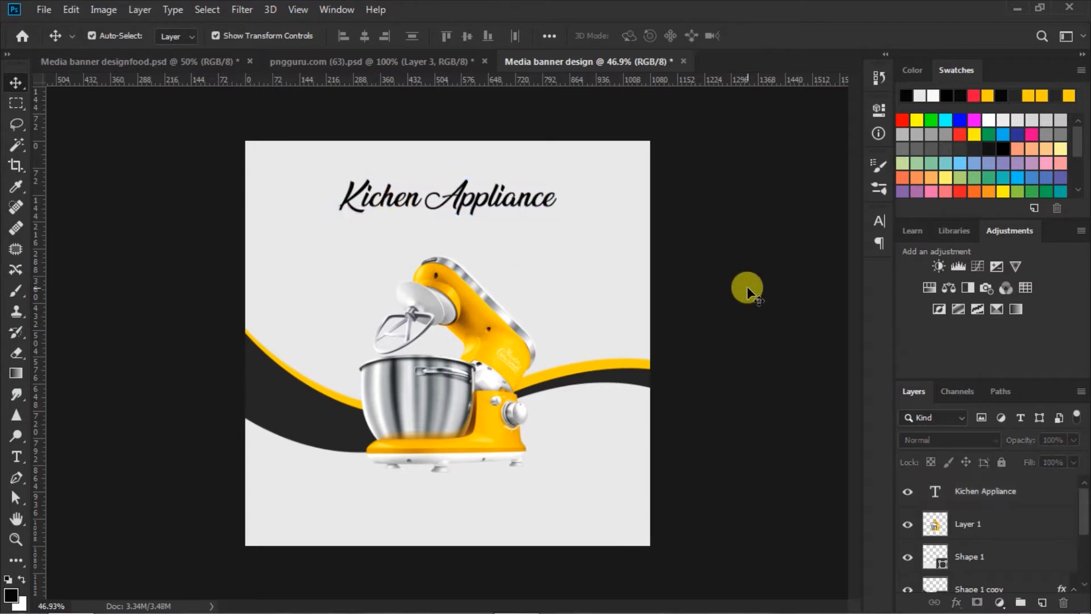
# With the mixer layer selected, set the Type tool to News706 BT Bold and sample the yellow wave edge #ffce00 as text colour.
pyautogui.click(932, 524)
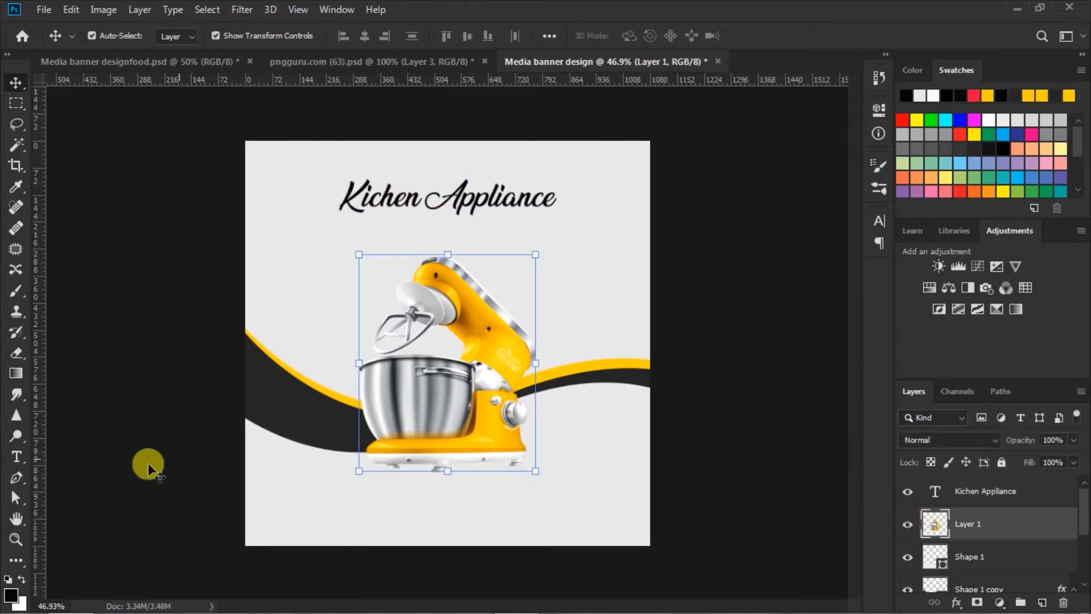
pyautogui.click(18, 457)
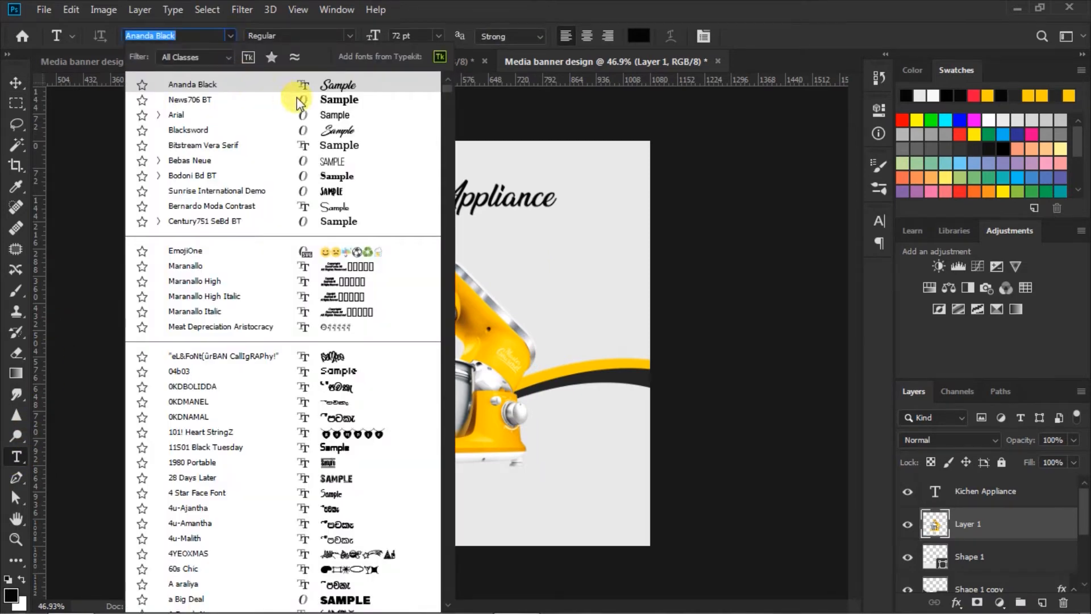
pyautogui.click(336, 100)
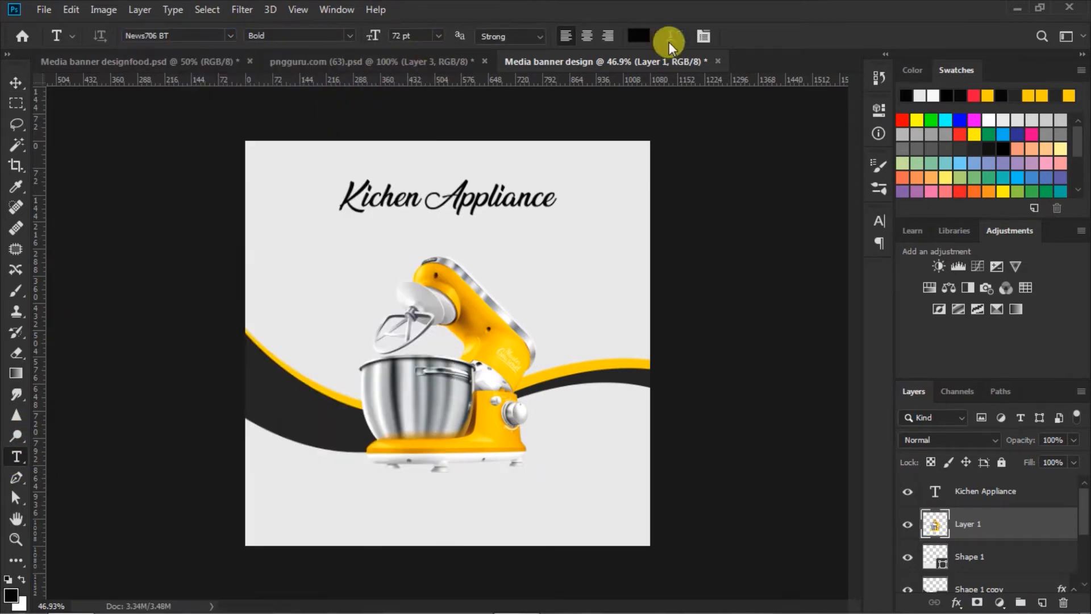
pyautogui.click(636, 35)
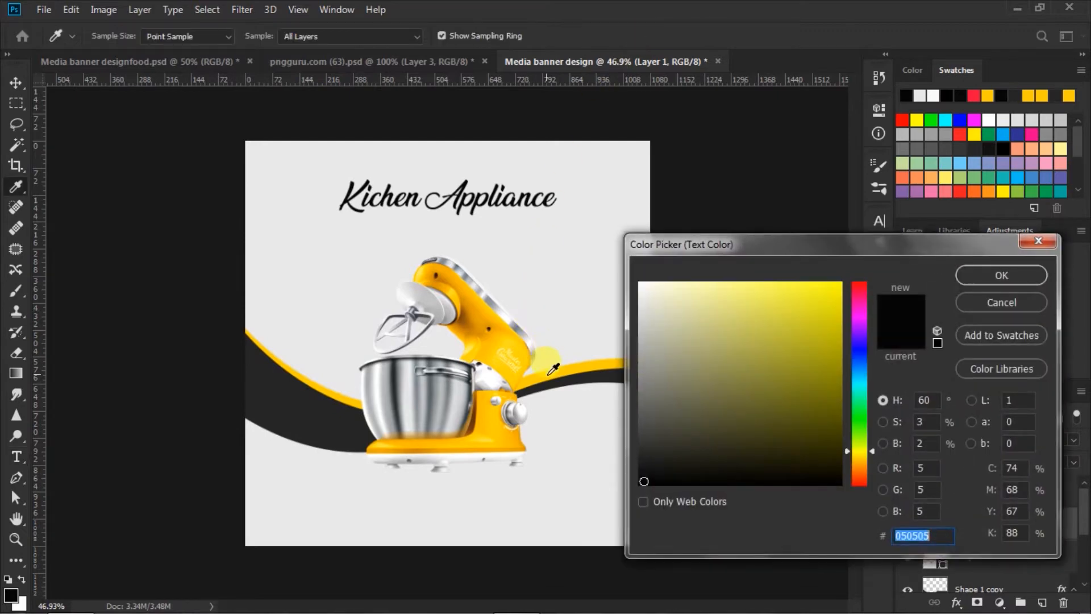
pyautogui.click(550, 364)
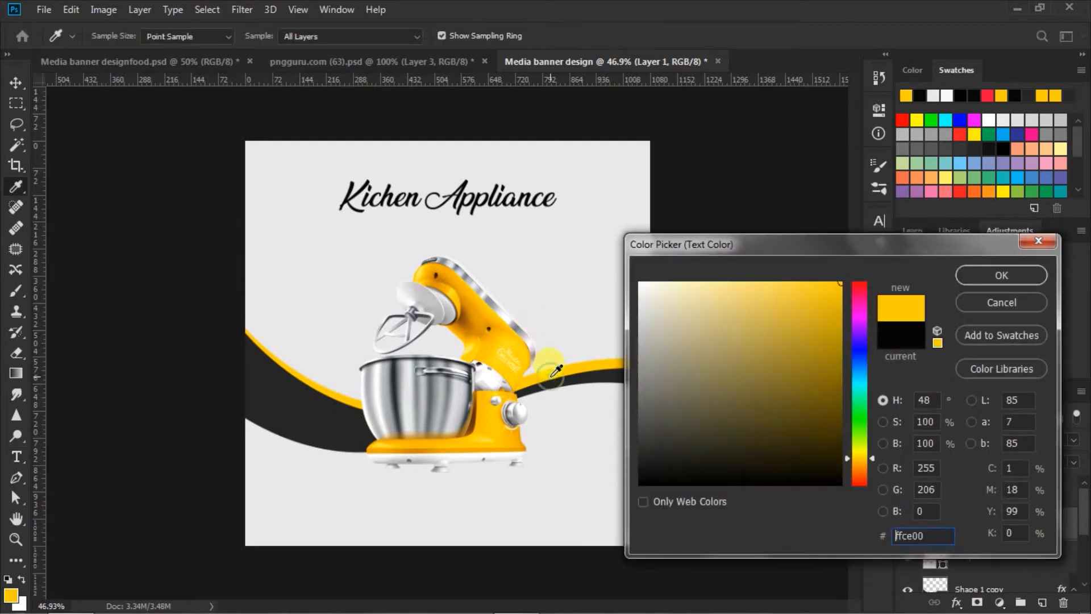
pyautogui.click(966, 275)
pyautogui.click(879, 222)
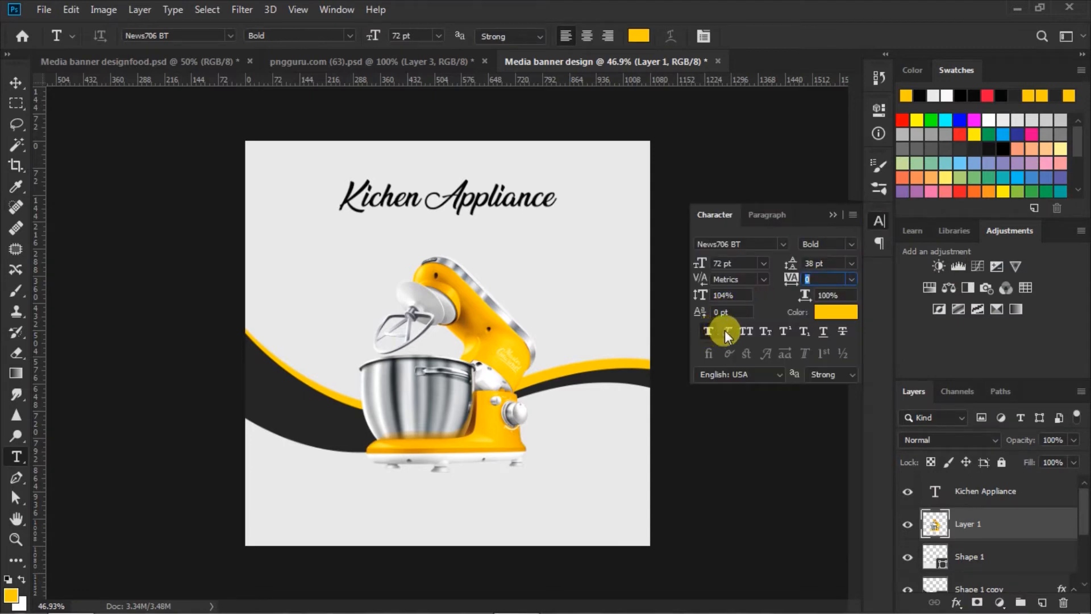
pyautogui.click(831, 215)
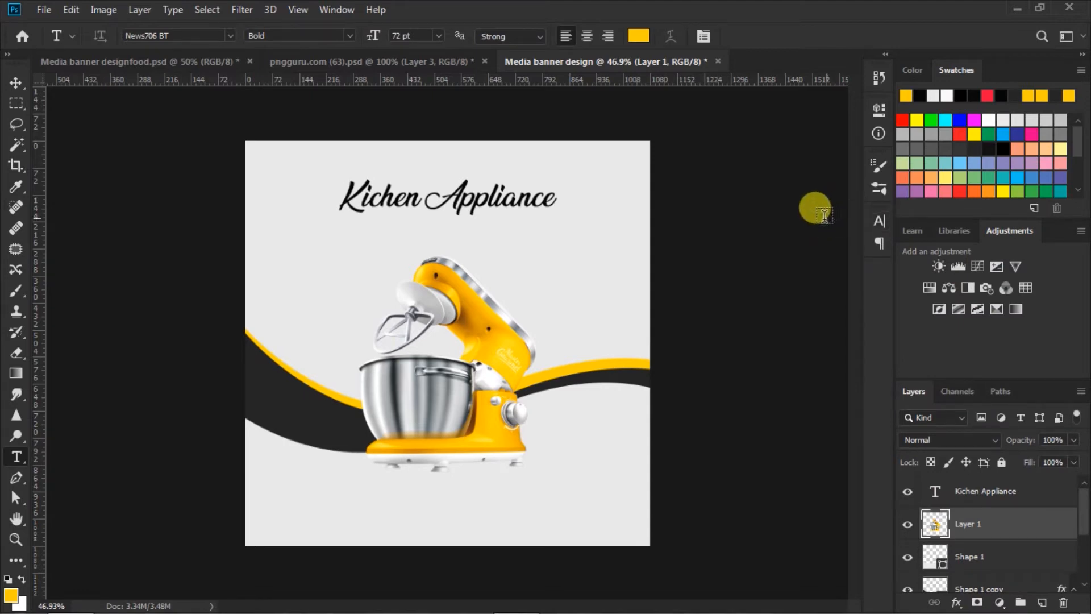
# Add the yellow subheading "Mixet Food" at 72 pt just below the heading, nudging it slightly down.
pyautogui.click(373, 220)
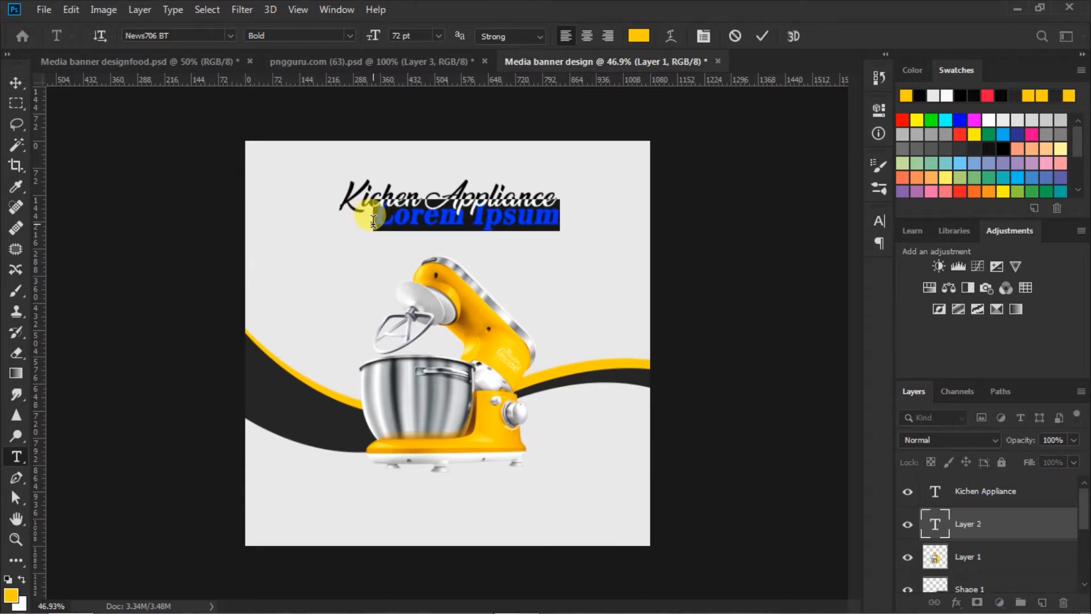
pyautogui.write('M')
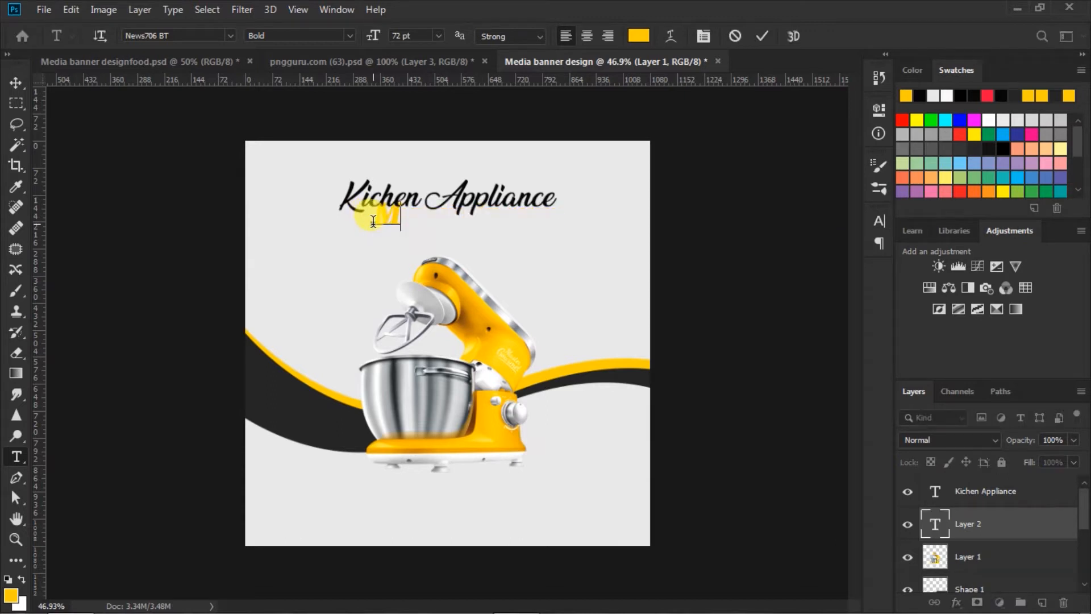
pyautogui.write('ixet')
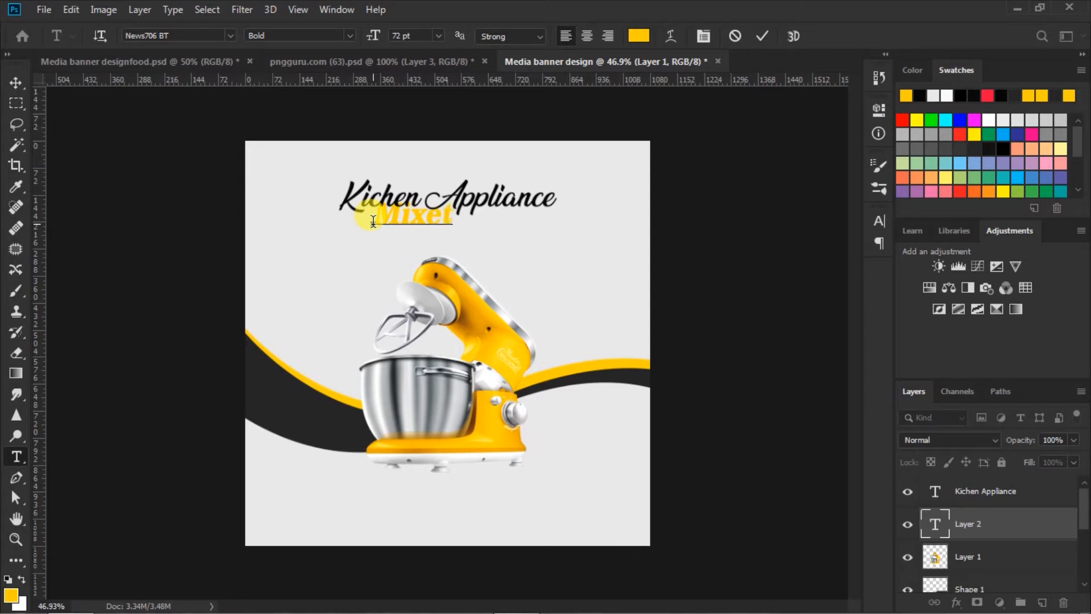
pyautogui.write(' Food')
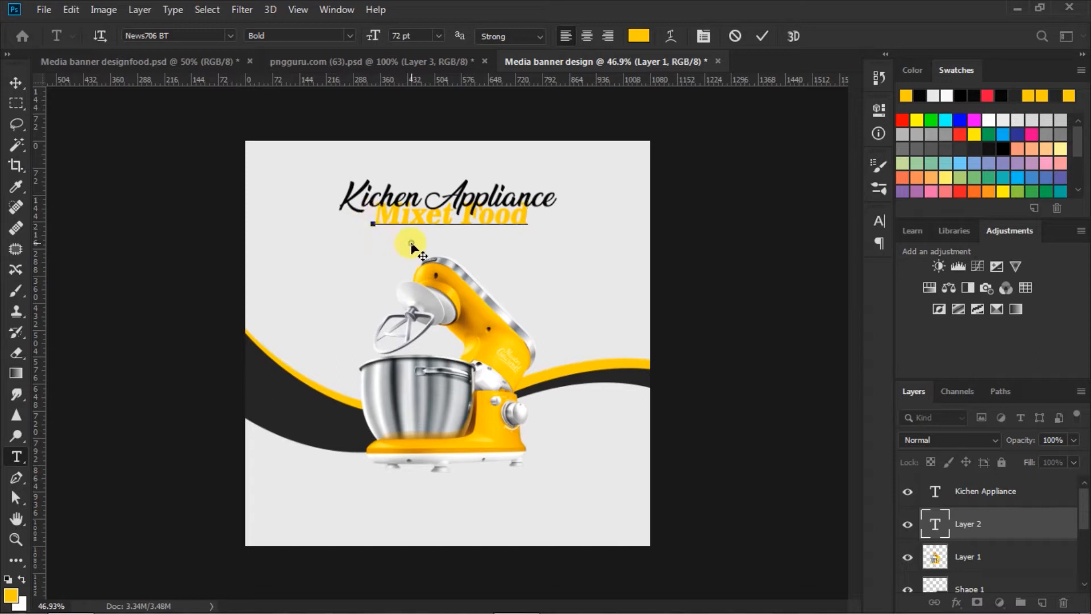
pyautogui.moveTo(410, 244); pyautogui.dragTo(411, 249)
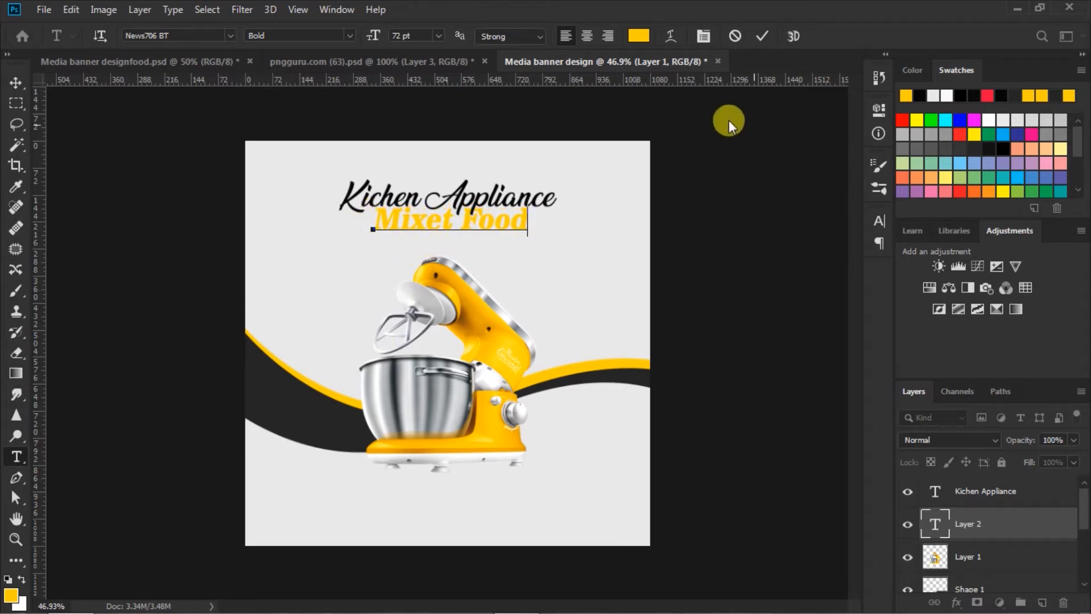
pyautogui.click(761, 33)
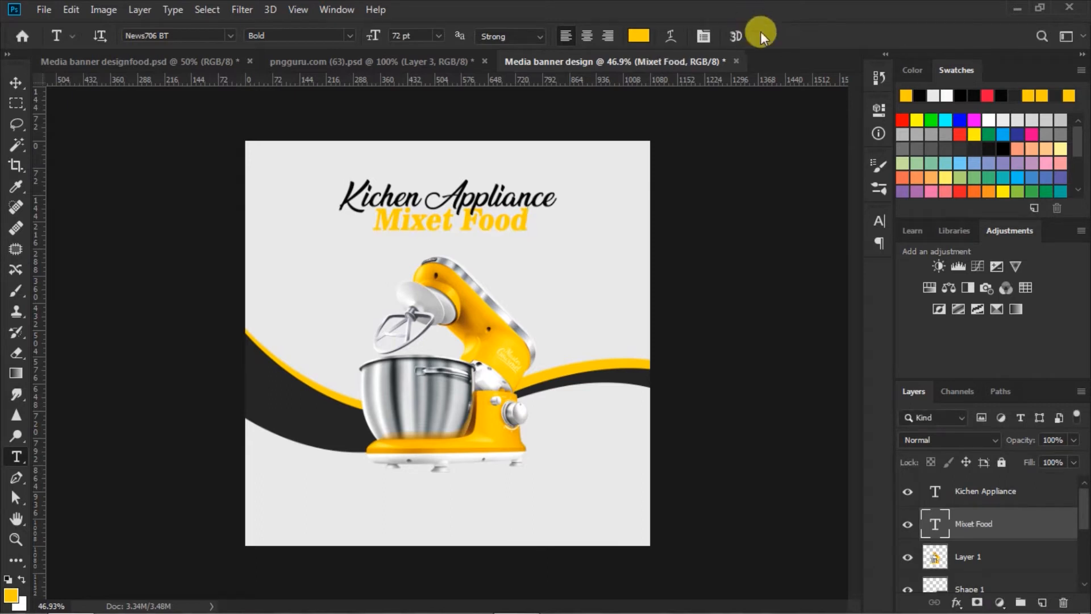
# Align the two heading texts on their horizontal centres and move them together slightly down.
pyautogui.click(18, 82)
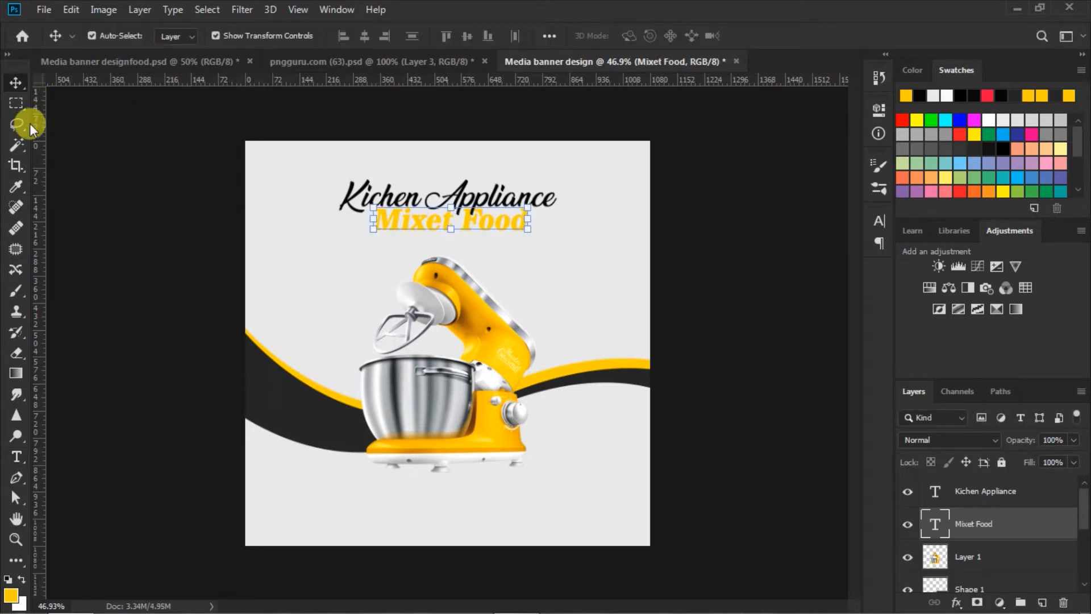
pyautogui.keyDown('shift'); pyautogui.click(973, 492); pyautogui.keyUp('shift')
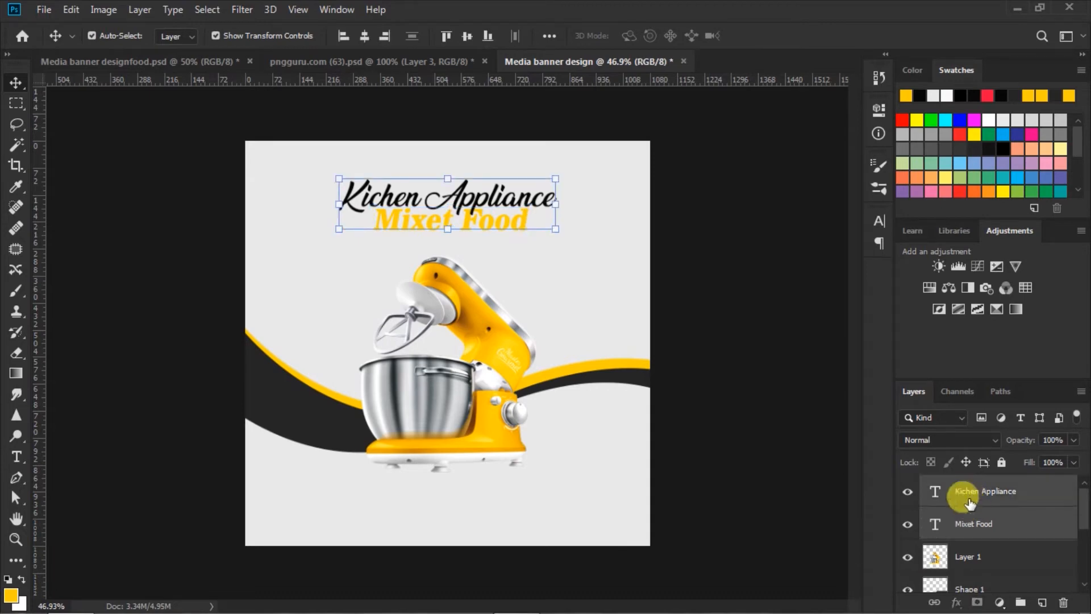
pyautogui.click(366, 36)
pyautogui.click(477, 204)
pyautogui.moveTo(476, 205); pyautogui.dragTo(478, 208)
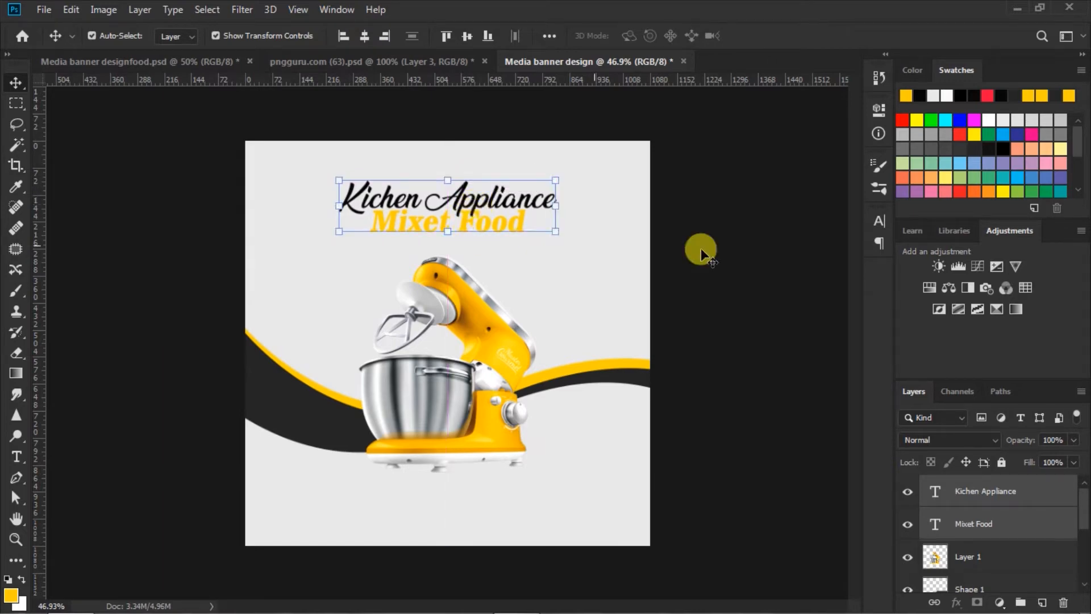
pyautogui.click(741, 284)
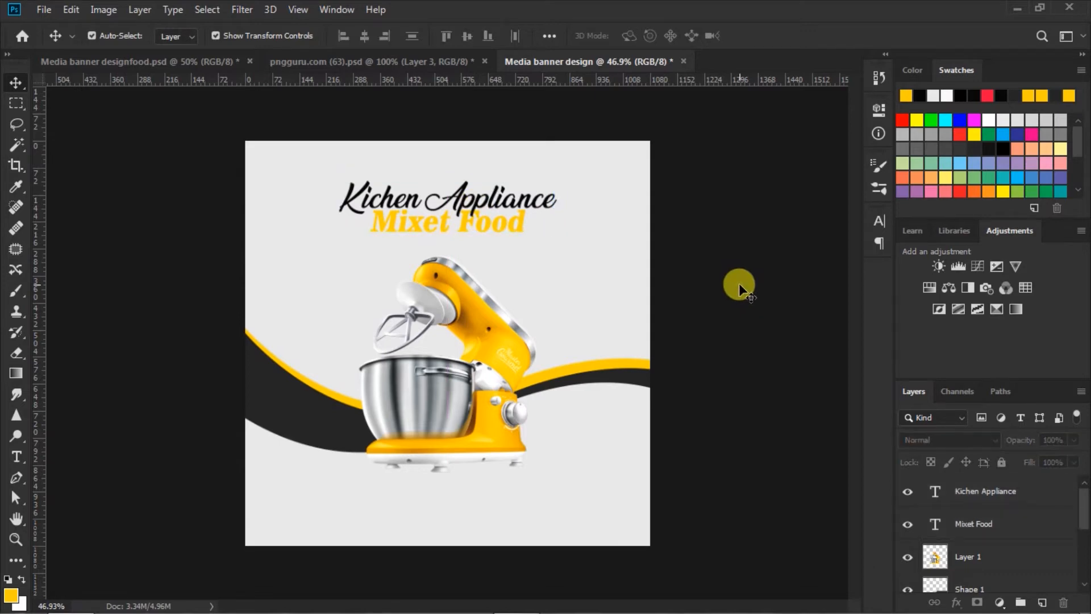
# Draw a yellow rectangle about 244 × 69 px below the mixer and fully round its corners with a 116 px radius.
pyautogui.click(17, 559)
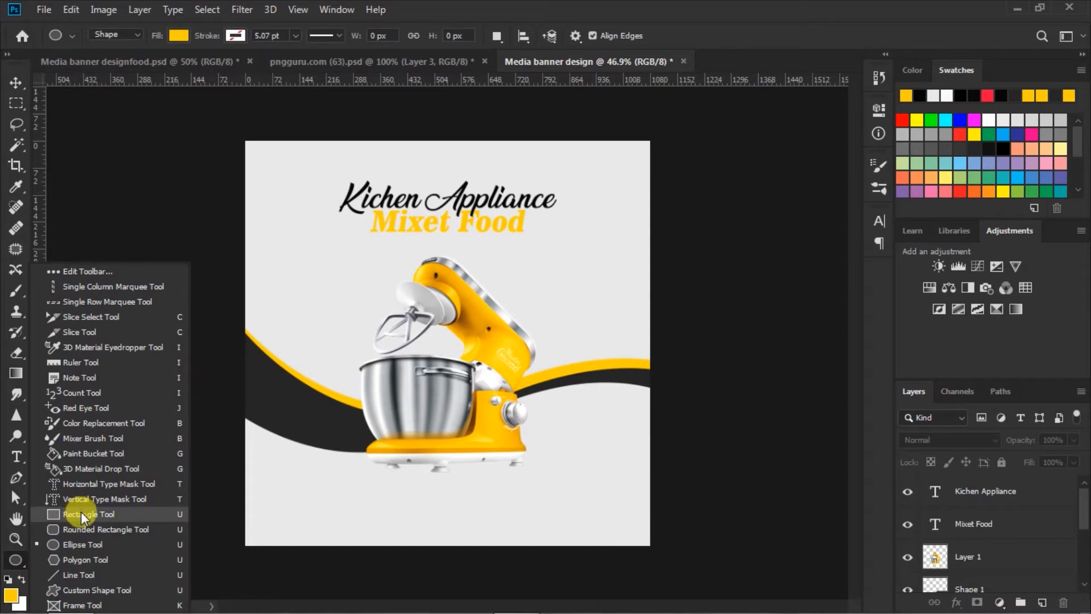
pyautogui.click(81, 513)
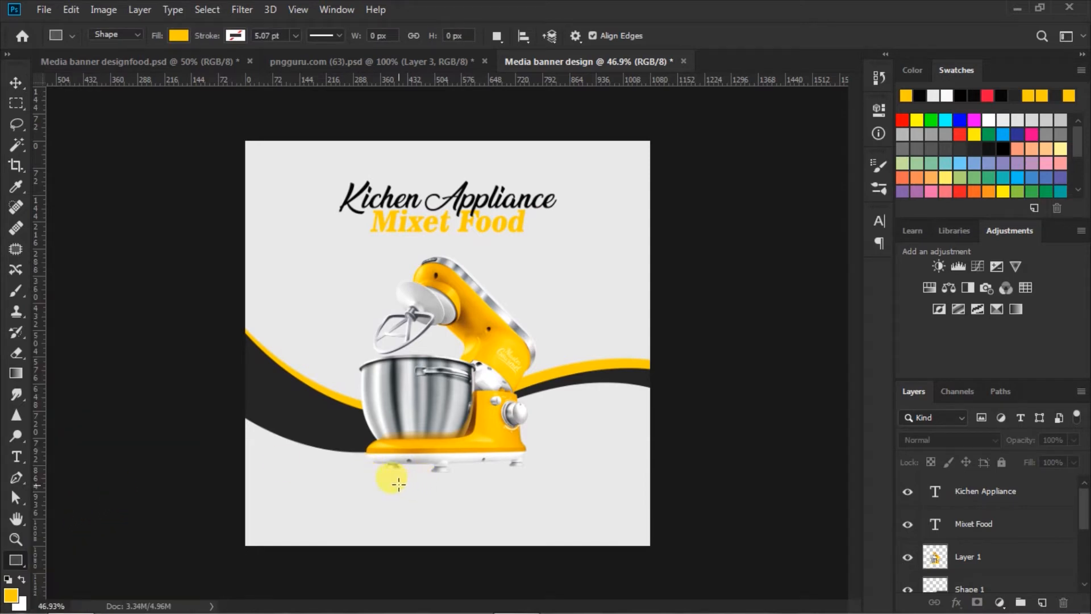
pyautogui.moveTo(396, 480); pyautogui.dragTo(484, 503)
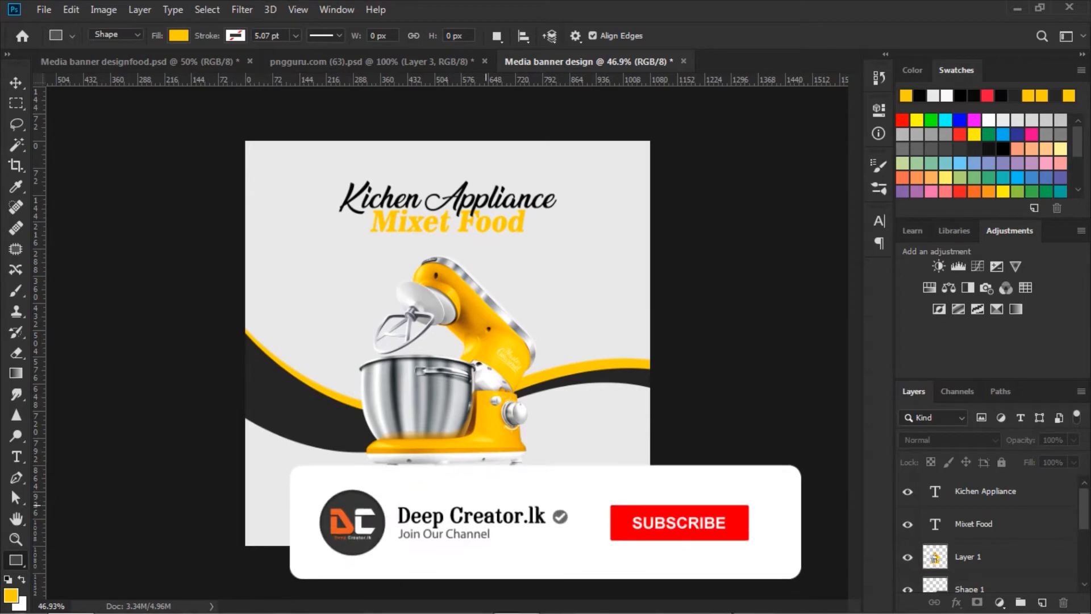
pyautogui.moveTo(488, 505); pyautogui.dragTo(488, 507)
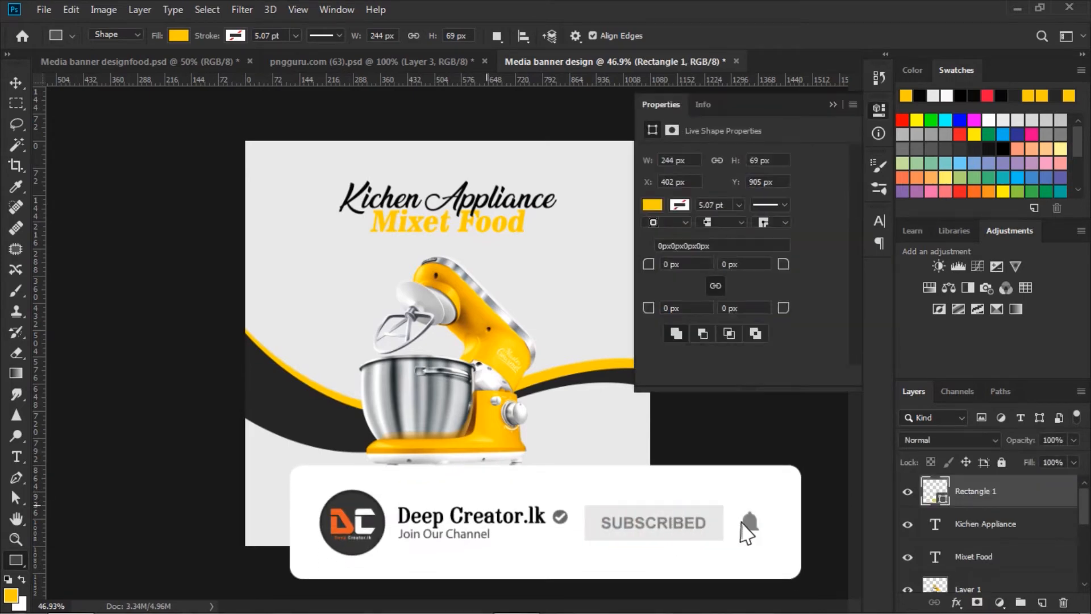
pyautogui.moveTo(645, 266); pyautogui.dragTo(730, 256)
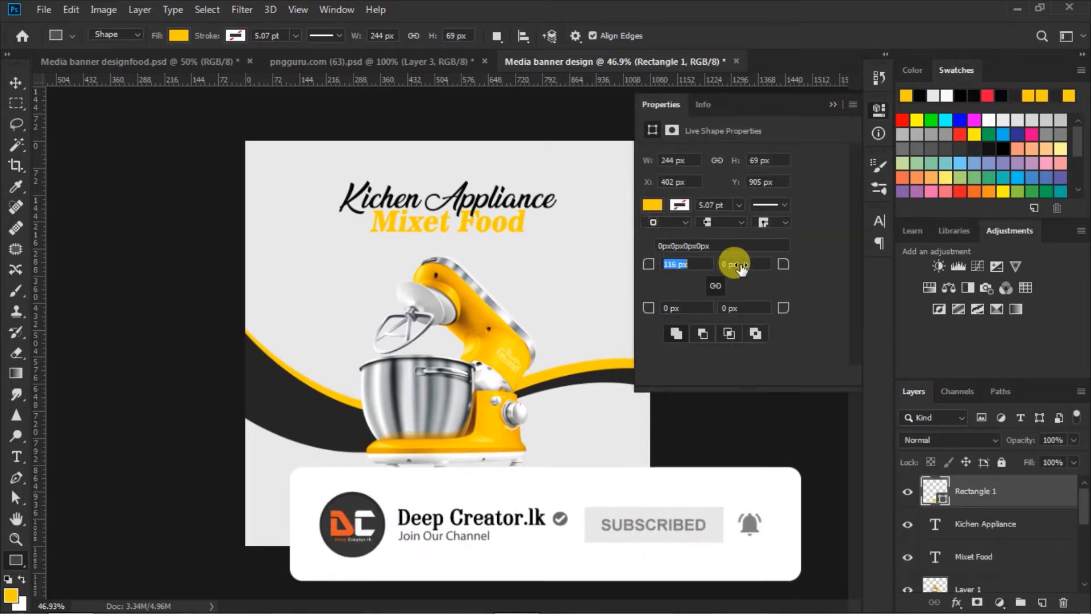
pyautogui.click(833, 104)
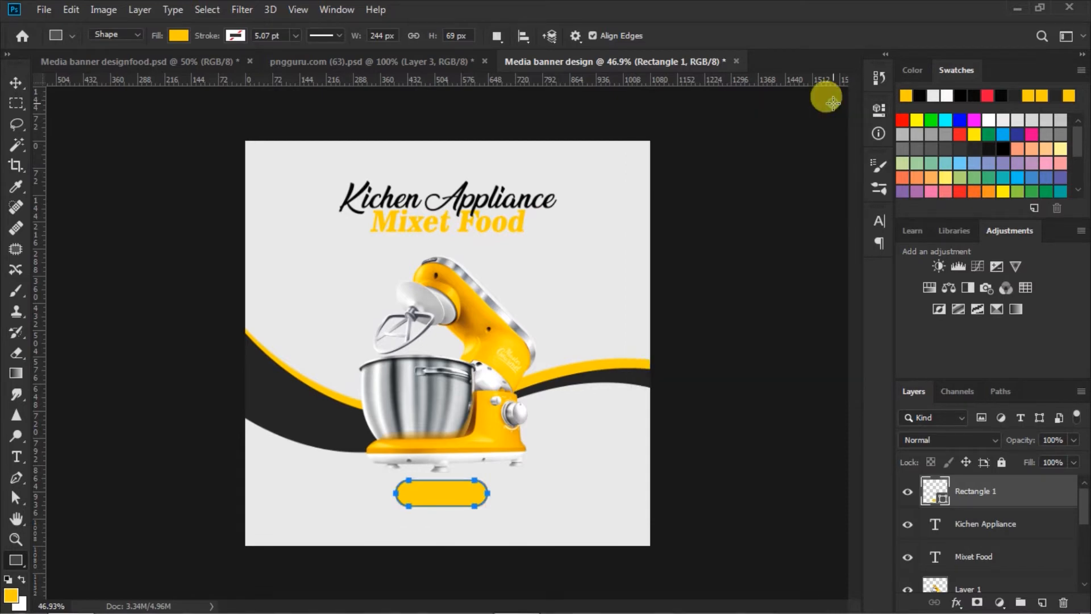
# Centre the yellow rounded rectangle horizontally below the mixer and nudge it slightly up.
pyautogui.click(16, 85)
pyautogui.moveTo(449, 490); pyautogui.dragTo(458, 497)
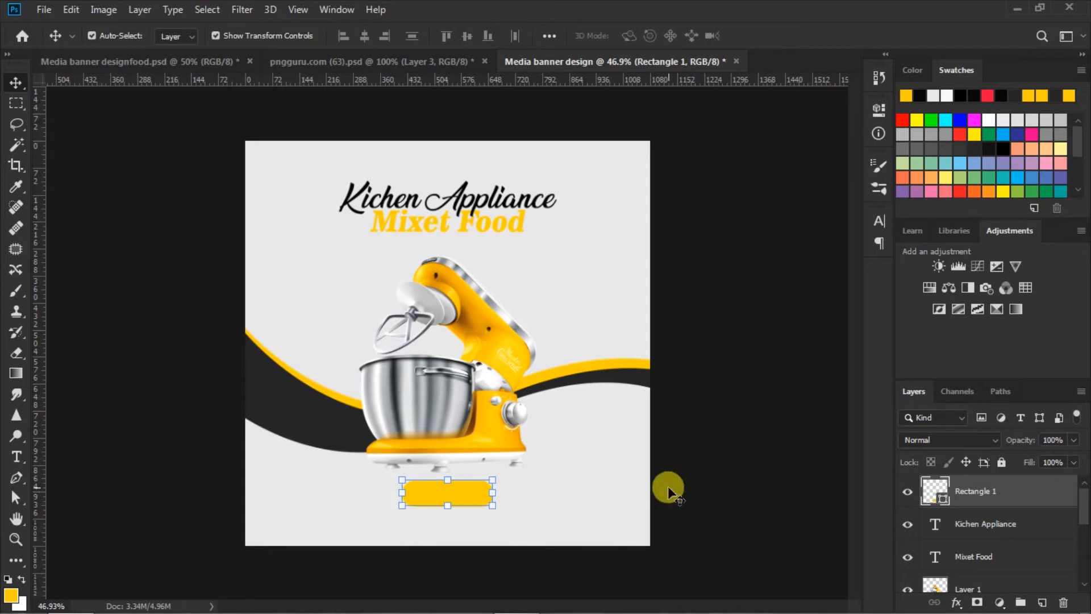
pyautogui.press('Up')
pyautogui.press('Up')
pyautogui.press('Up')
pyautogui.press('Up')
pyautogui.press('Up')
pyautogui.press('Up')
pyautogui.press('Up')
pyautogui.press('Up')
pyautogui.press('Up')
pyautogui.press('Up')
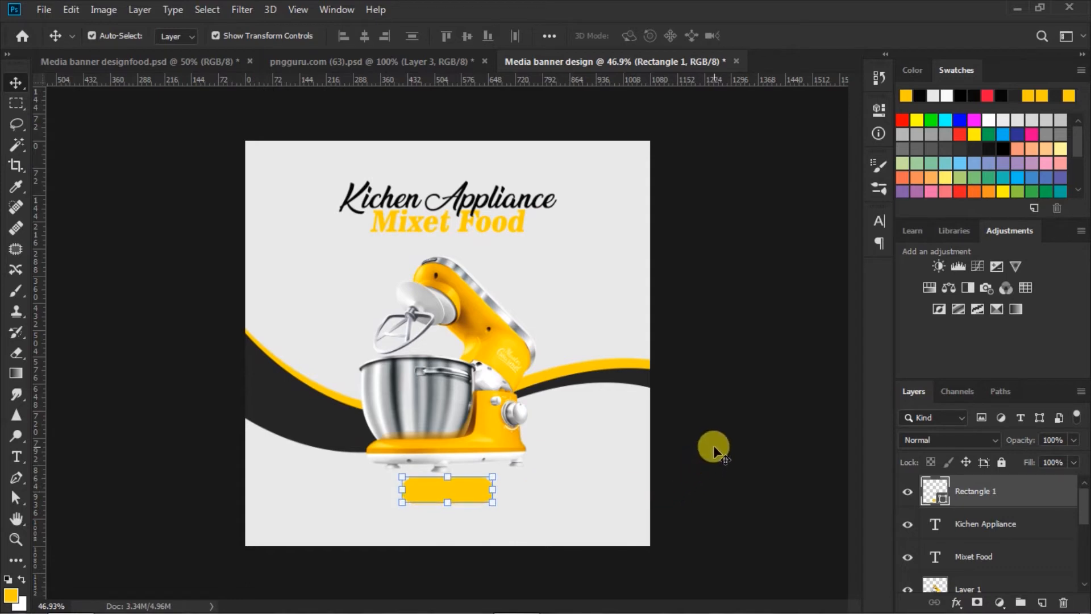
pyautogui.click(714, 444)
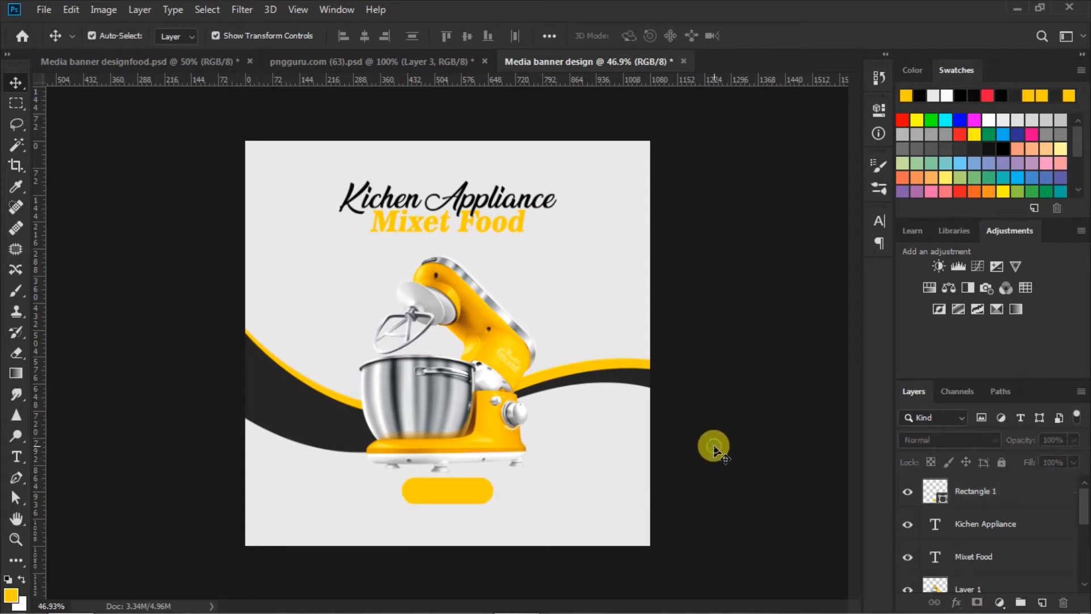
# Set the Type tool to 24 pt with near-black text colour #040404.
pyautogui.click(16, 457)
pyautogui.click(436, 35)
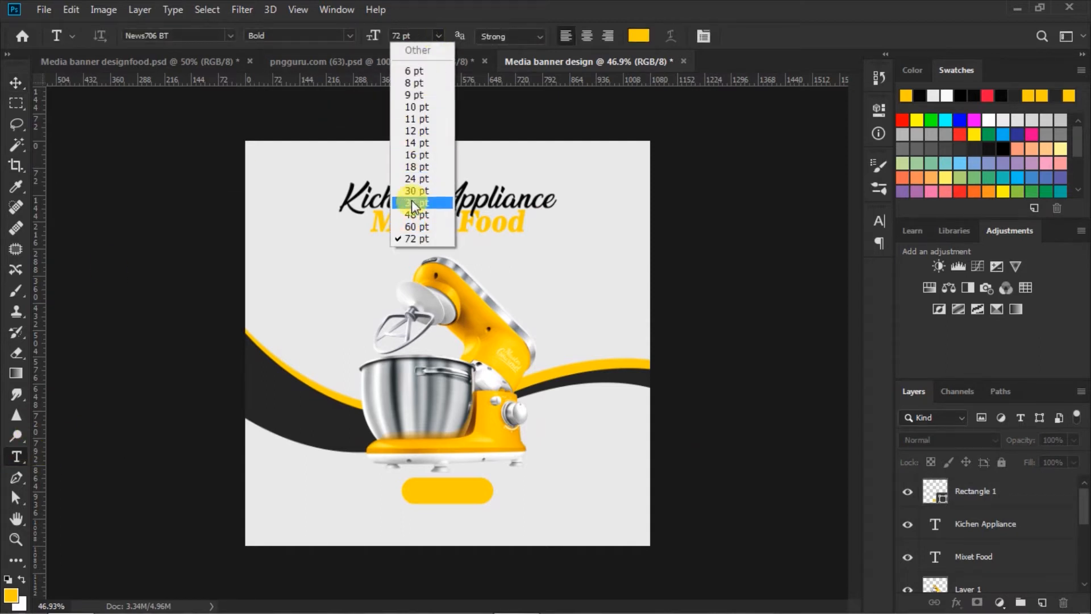
pyautogui.click(418, 179)
pyautogui.click(637, 37)
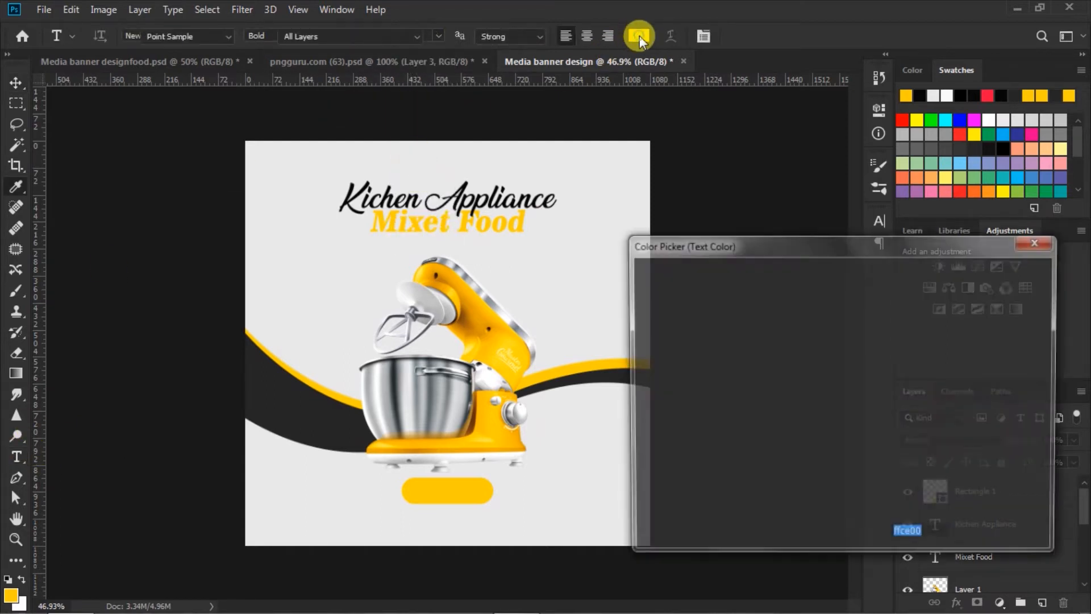
pyautogui.click(642, 481)
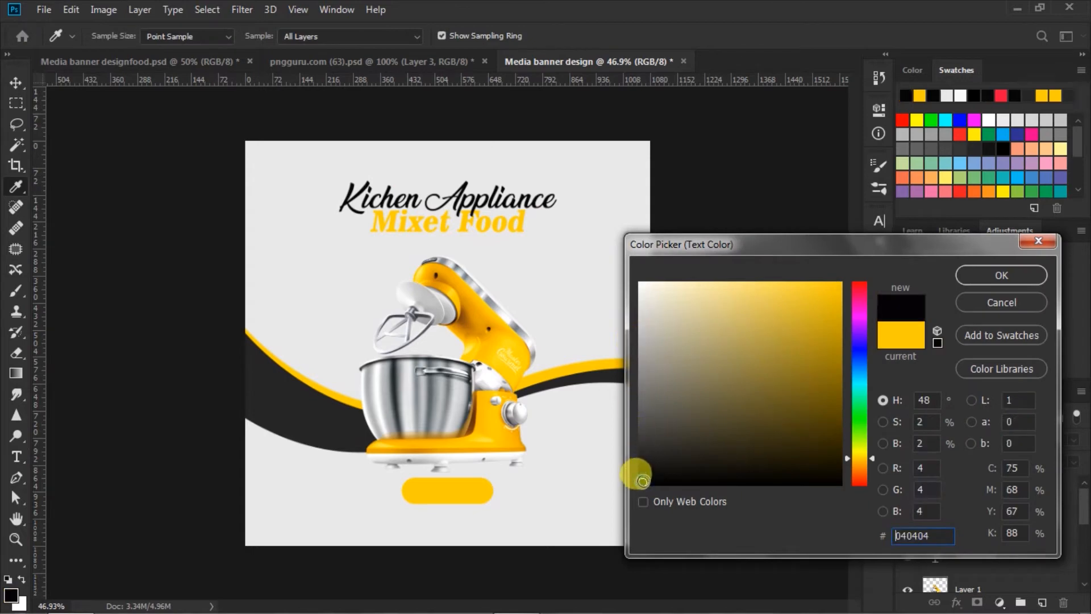
pyautogui.click(975, 278)
pyautogui.click(880, 222)
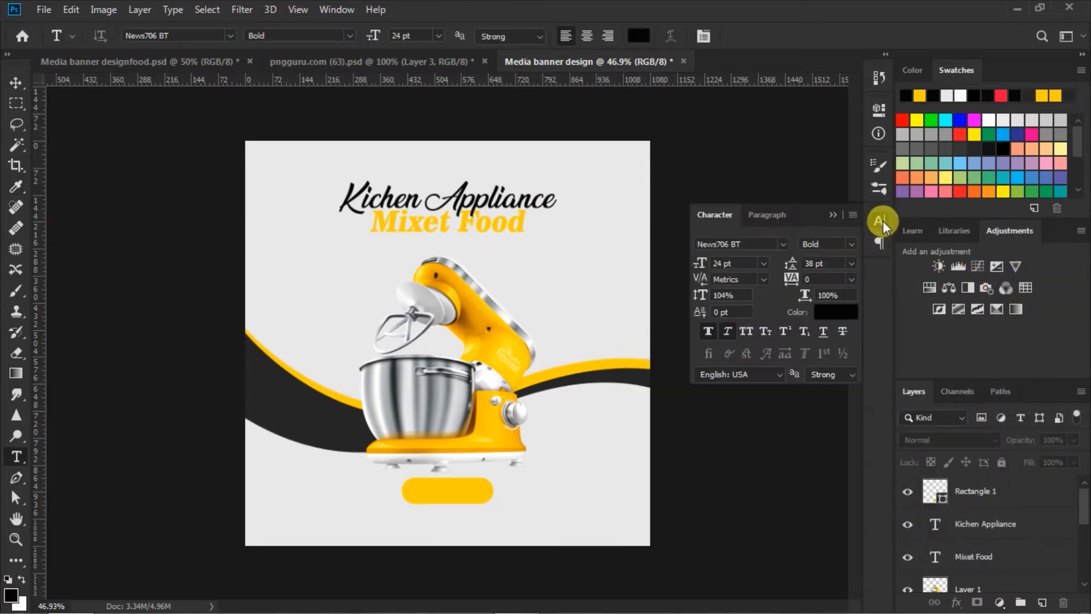
pyautogui.click(832, 215)
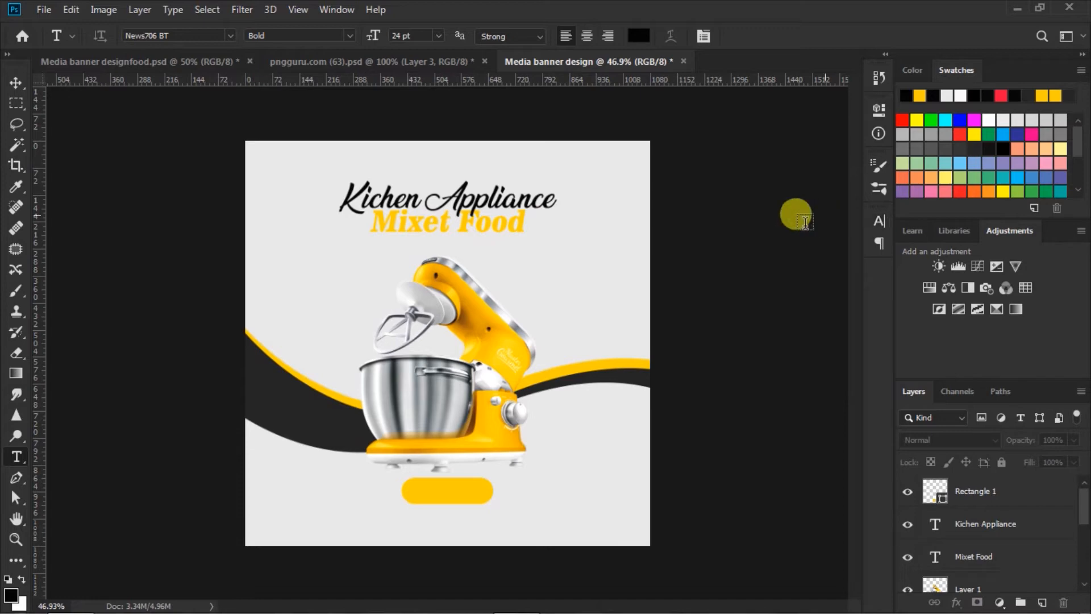
# Add the text "SHOP NOW" on the yellow rounded rectangle.
pyautogui.click(418, 491)
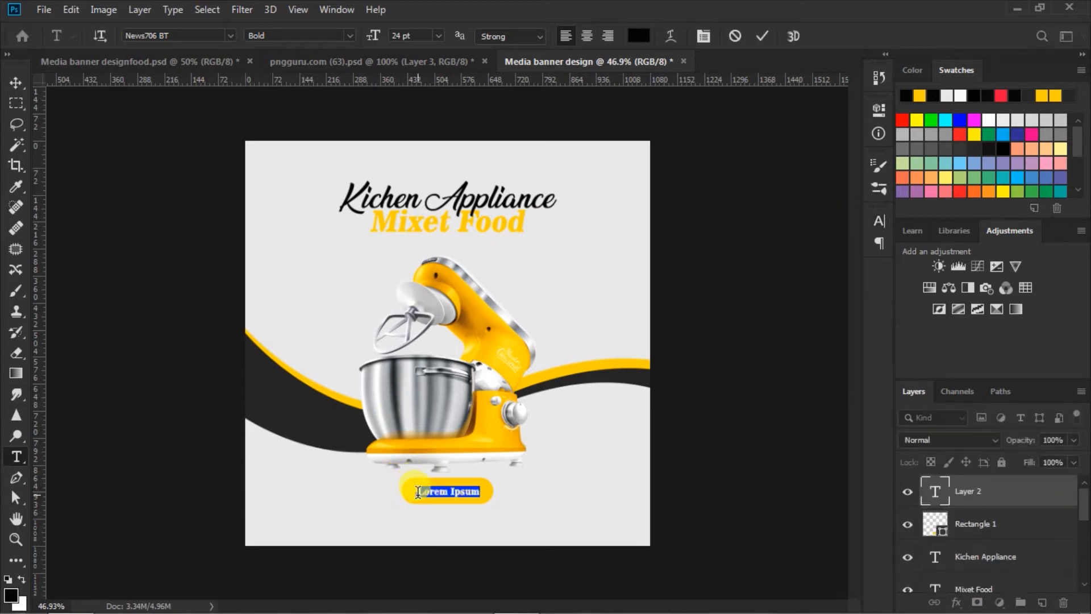
pyautogui.write('Order')
pyautogui.write('NOW')
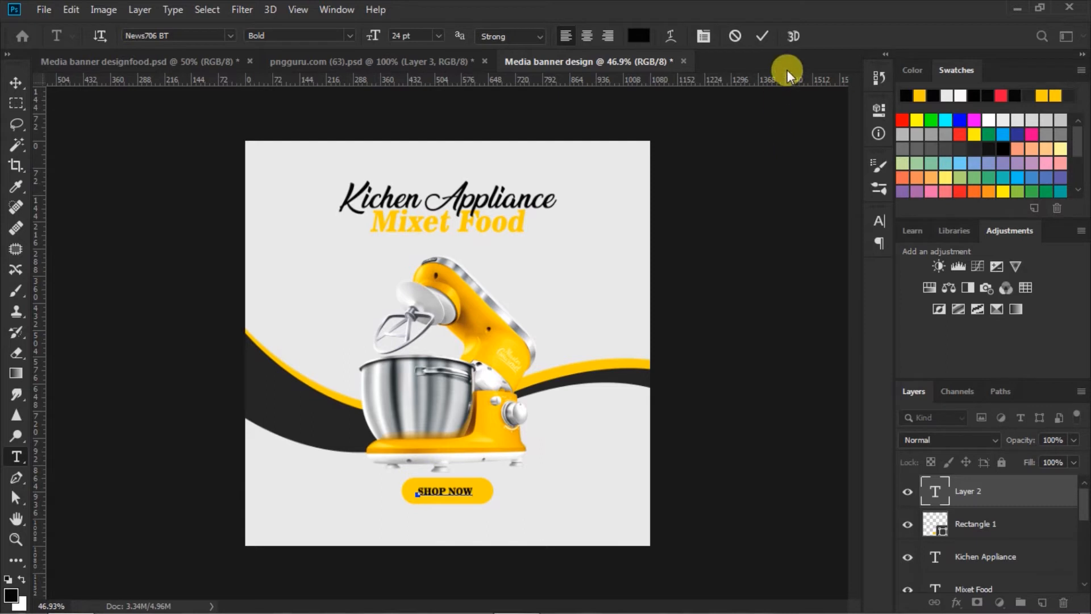
pyautogui.click(760, 36)
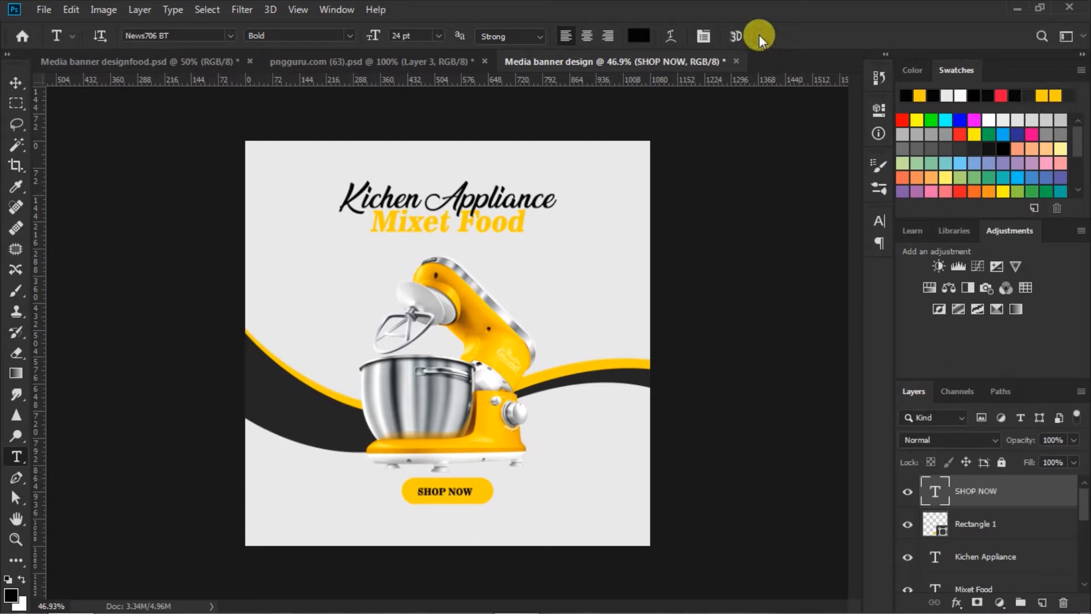
# Align the "SHOP NOW" text and the rounded rectangle on their horizontal and vertical centres.
pyautogui.click(16, 81)
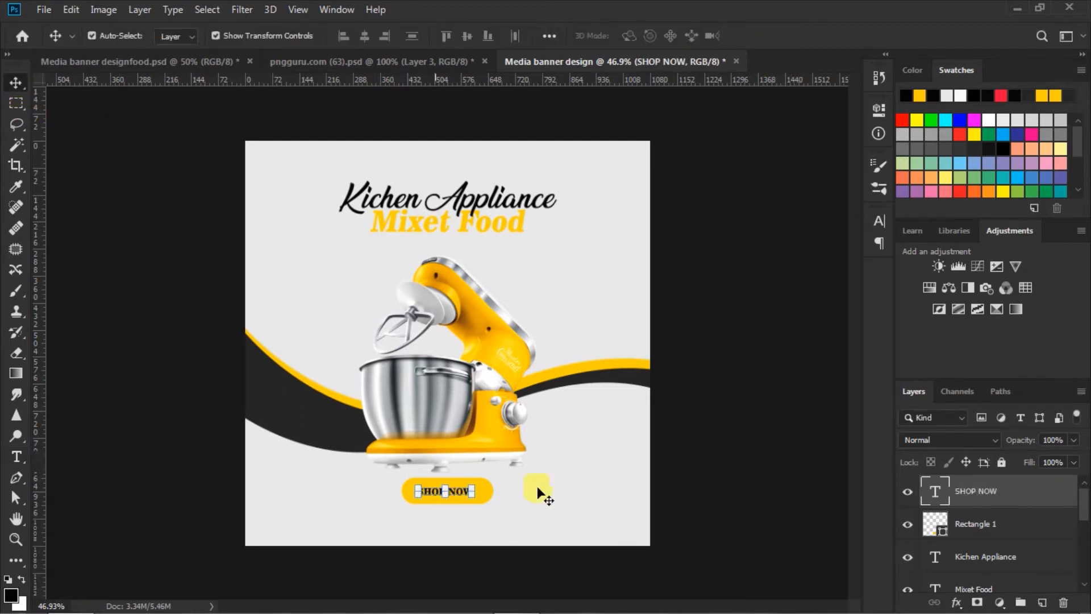
pyautogui.keyDown('shift'); pyautogui.click(973, 526); pyautogui.keyUp('shift')
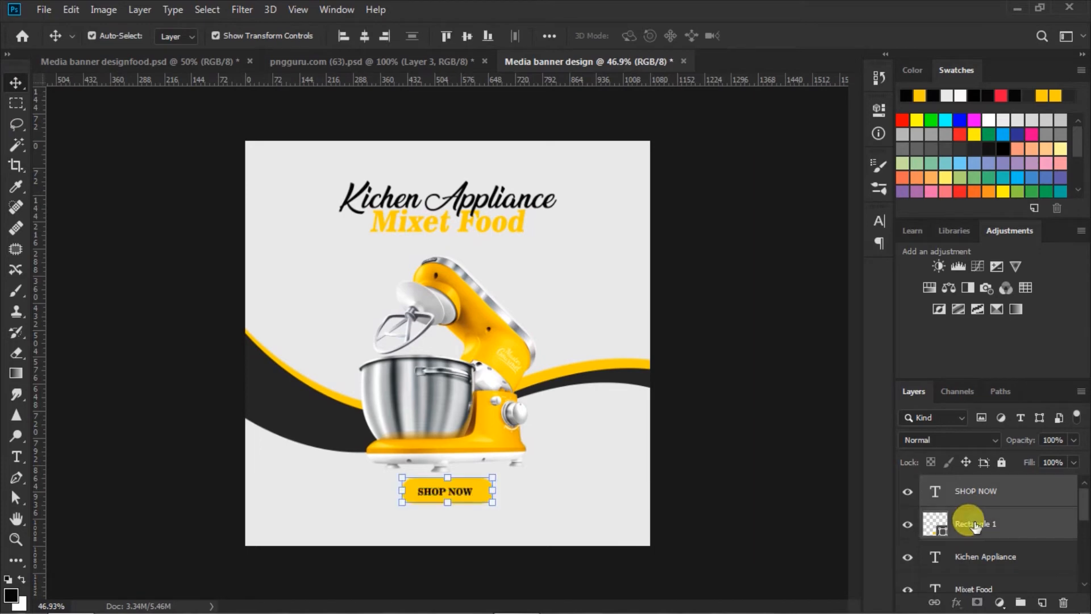
pyautogui.click(365, 36)
pyautogui.click(467, 36)
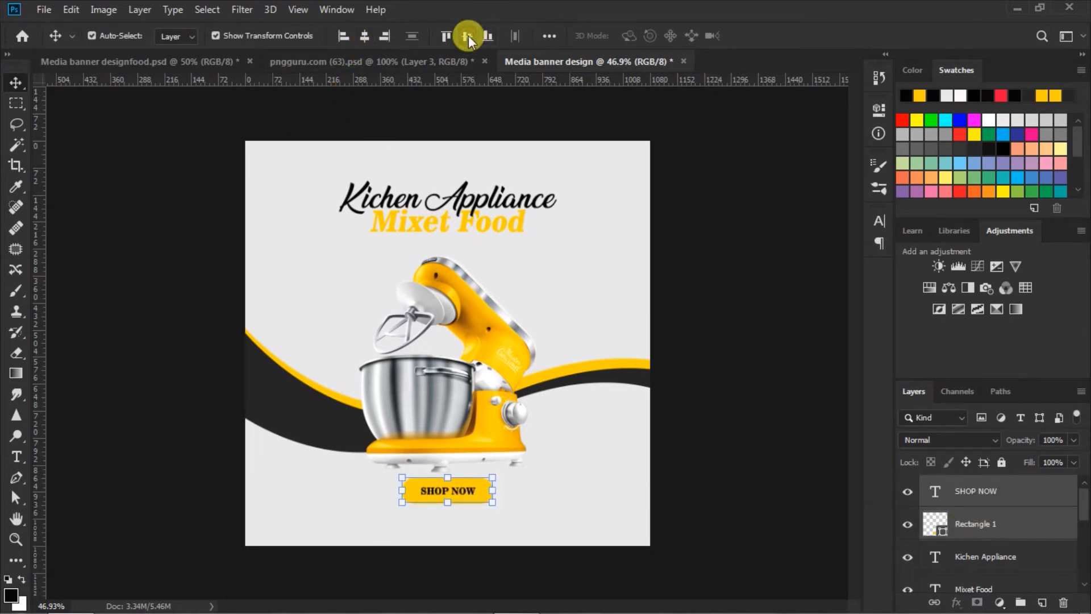
pyautogui.click(700, 277)
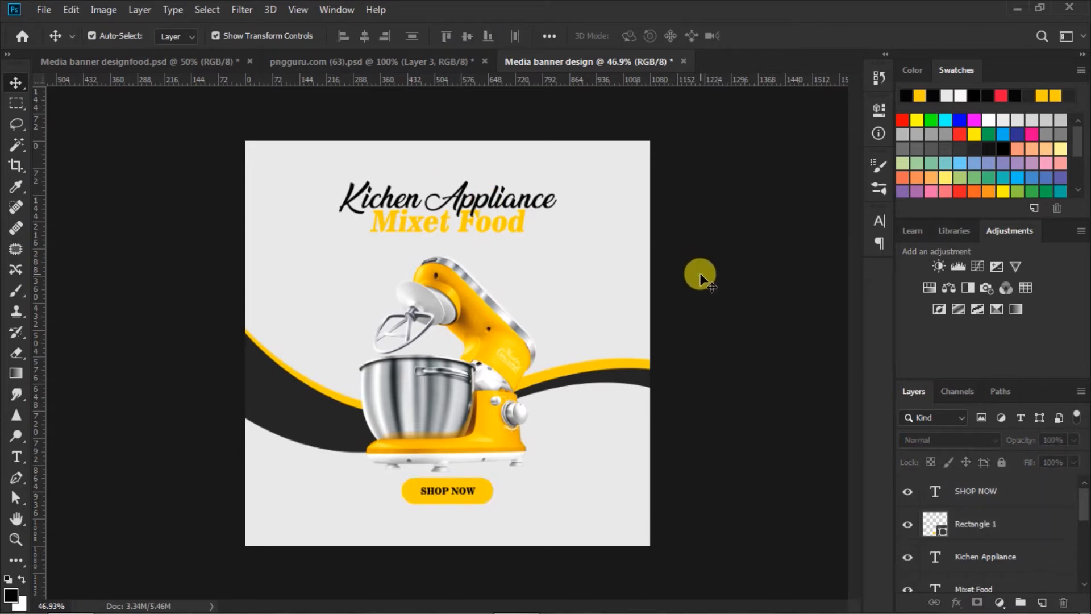
# Copy the phone and website lines with their icons from pngguru.com (63).psd into the banner's lower right corner.
pyautogui.click(334, 63)
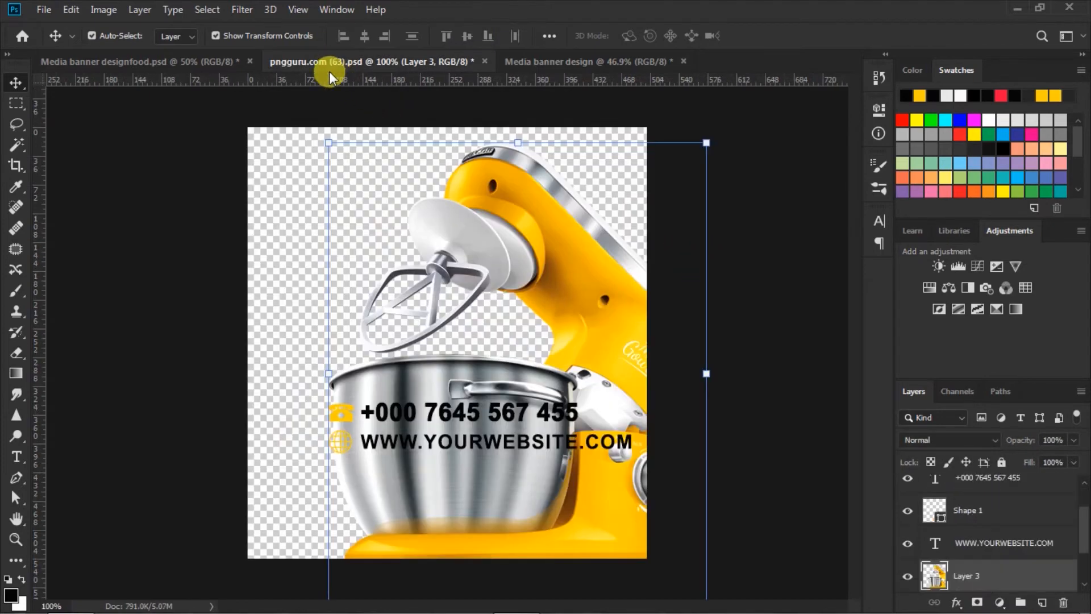
pyautogui.click(350, 415)
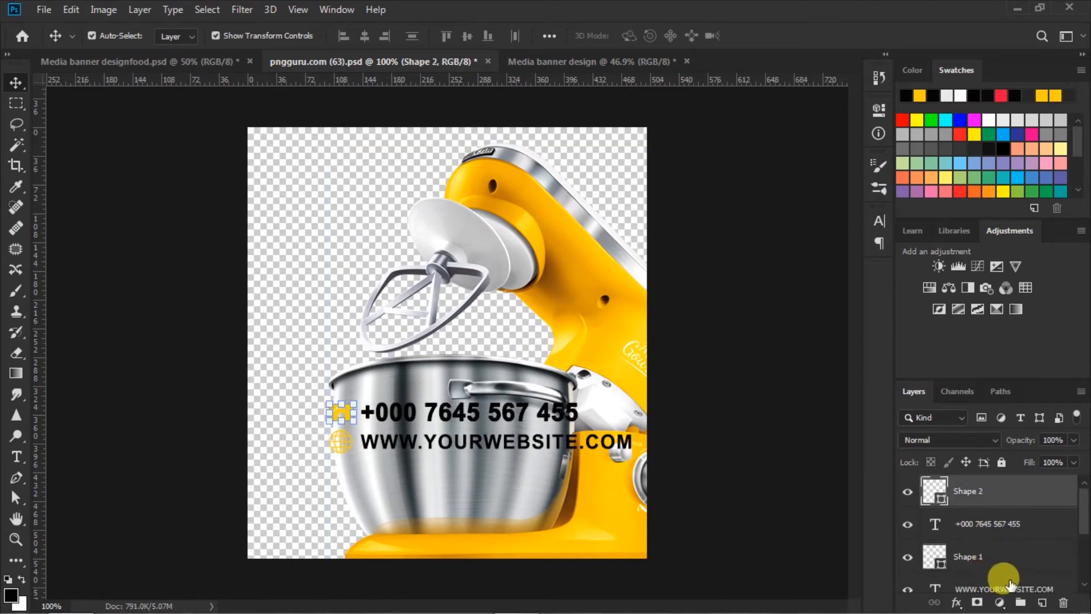
pyautogui.keyDown('shift'); pyautogui.click(1004, 588); pyautogui.keyUp('shift')
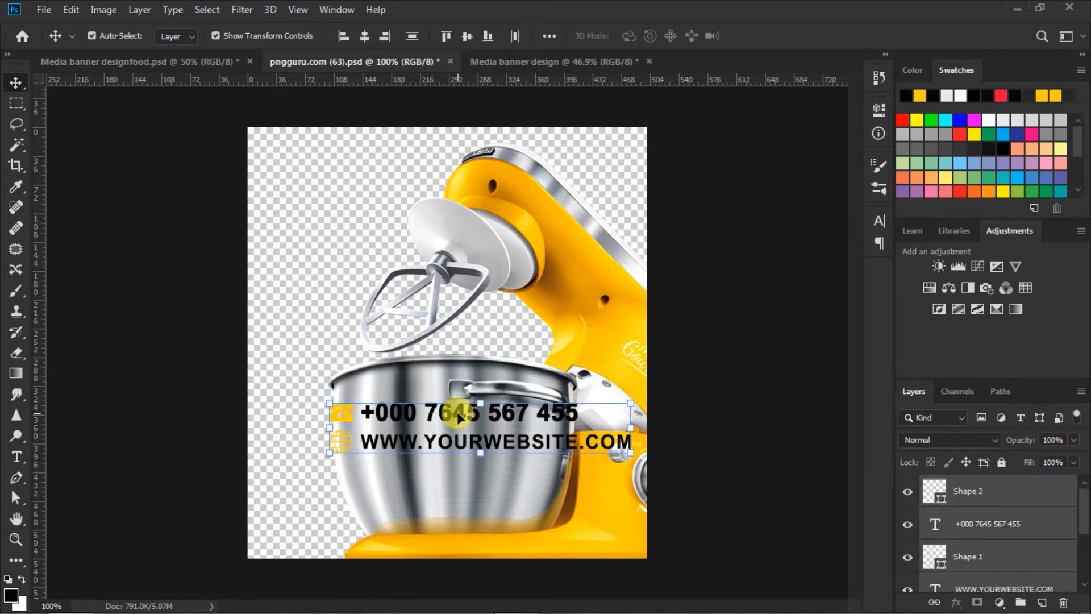
pyautogui.moveTo(455, 412); pyautogui.dragTo(551, 520)
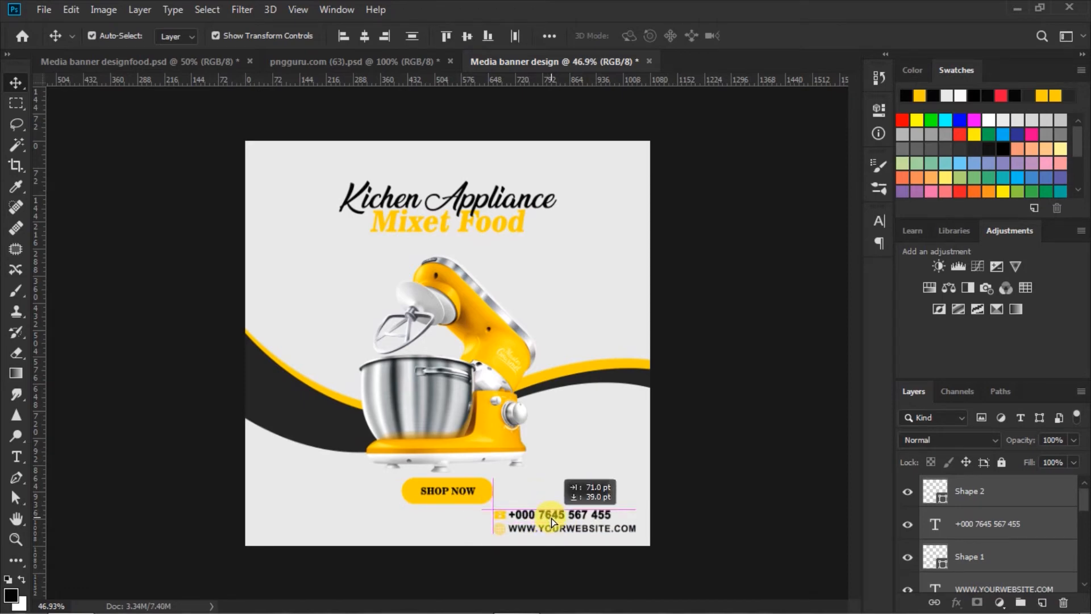
# Position the phone and website lines with their icons just below and beside the SHOP NOW button.
pyautogui.moveTo(551, 520); pyautogui.dragTo(551, 517)
pyautogui.click(711, 407)
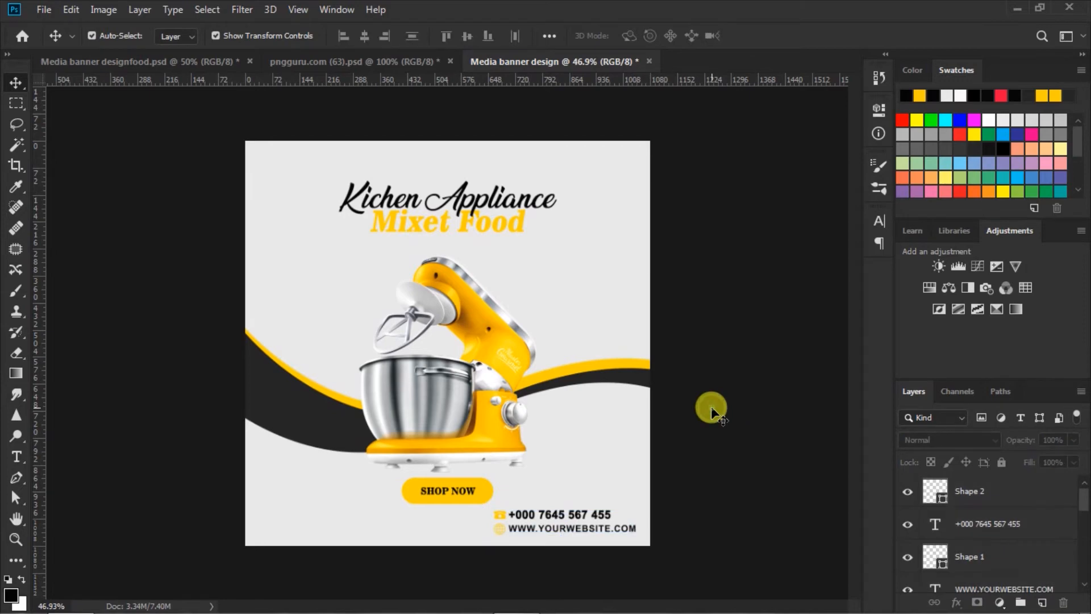
# Add the text "UP TO" in 30 pt News706 BT Bold on the light area beside the mixer head.
pyautogui.click(16, 458)
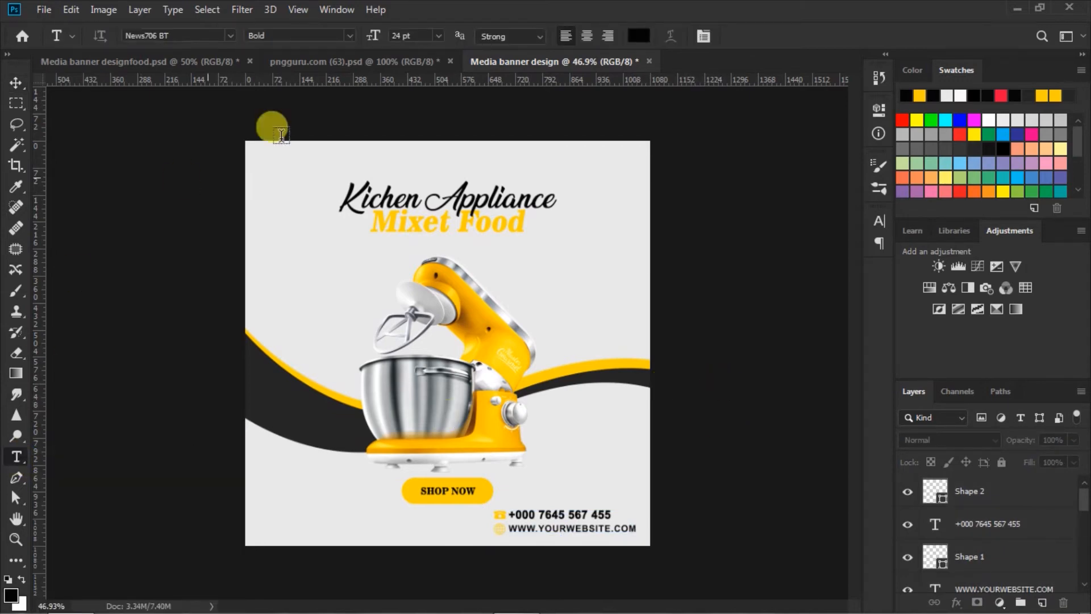
pyautogui.click(438, 36)
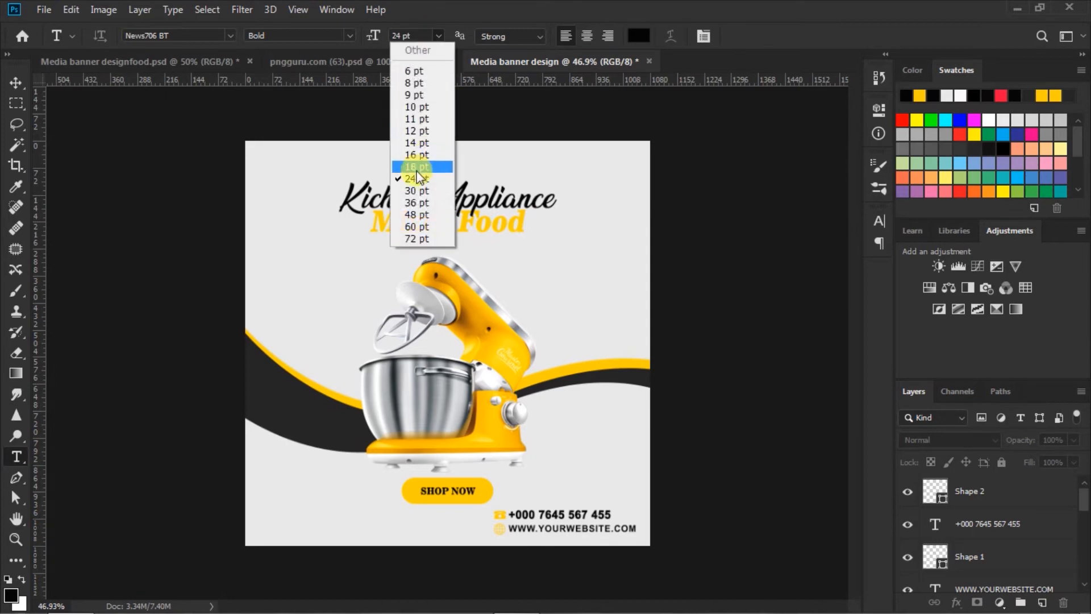
pyautogui.click(424, 192)
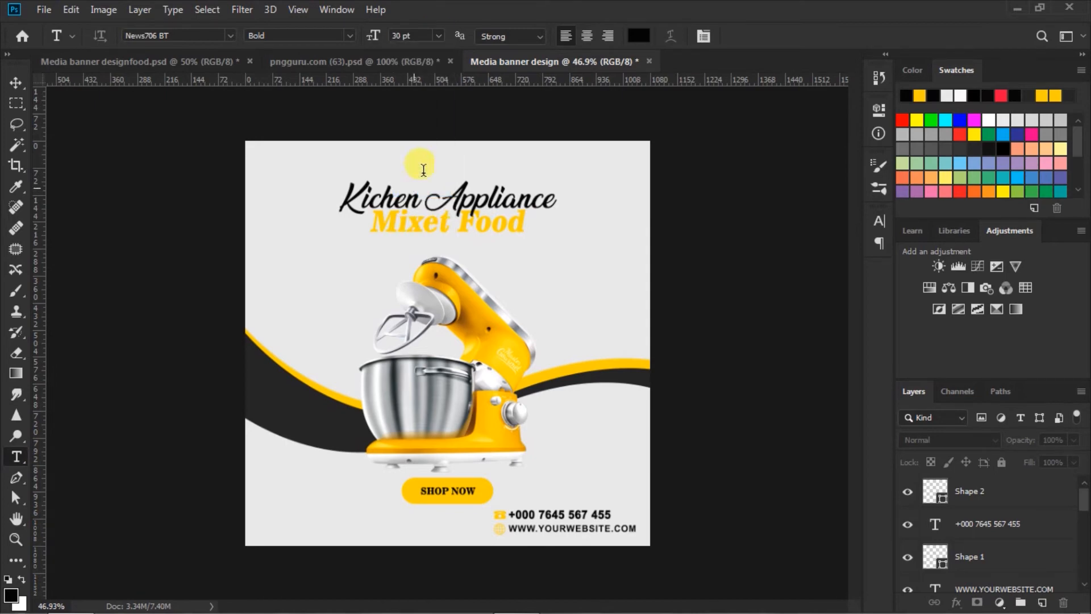
pyautogui.click(879, 221)
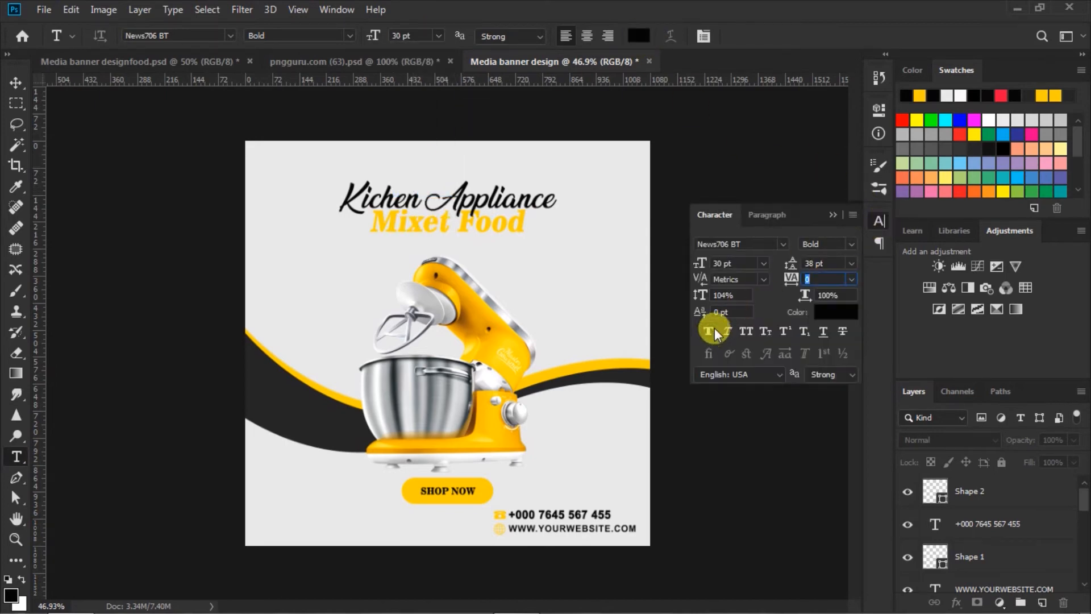
pyautogui.click(833, 213)
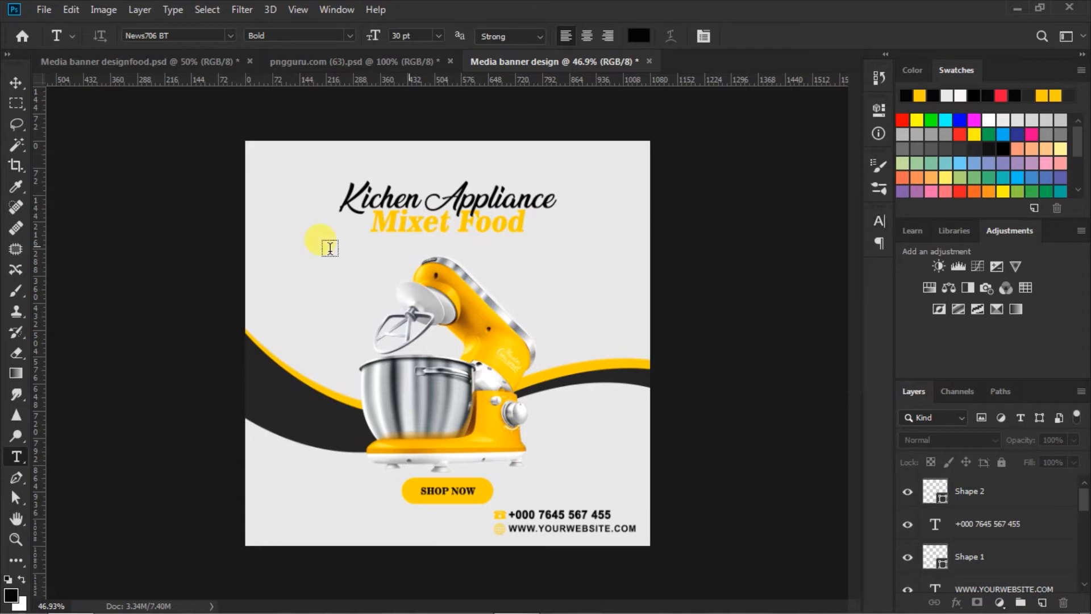
pyautogui.click(289, 284)
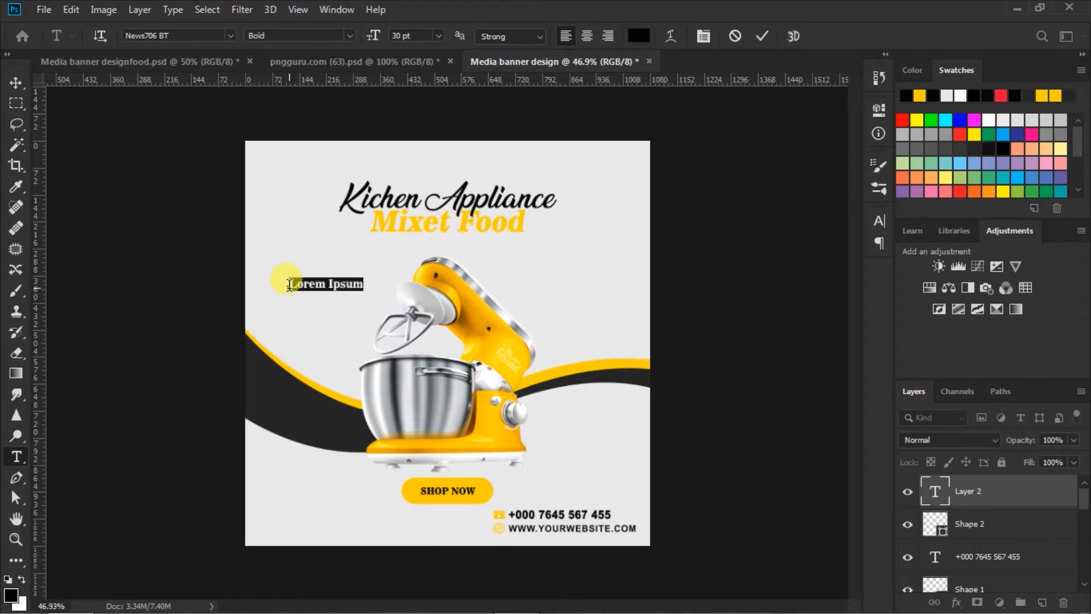
pyautogui.write('UP')
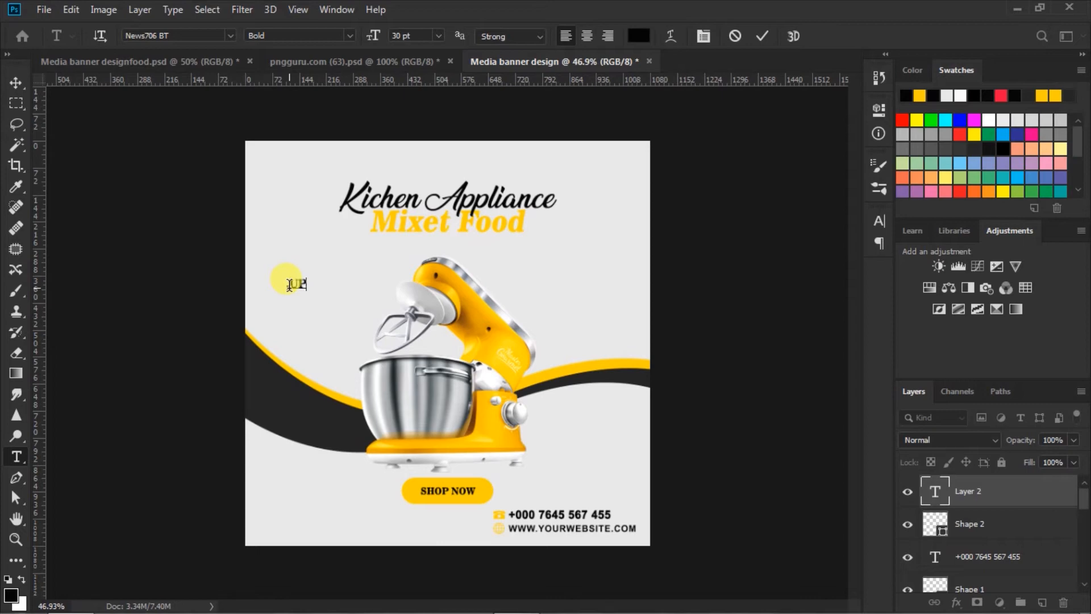
pyautogui.write(' TO')
pyautogui.click(759, 37)
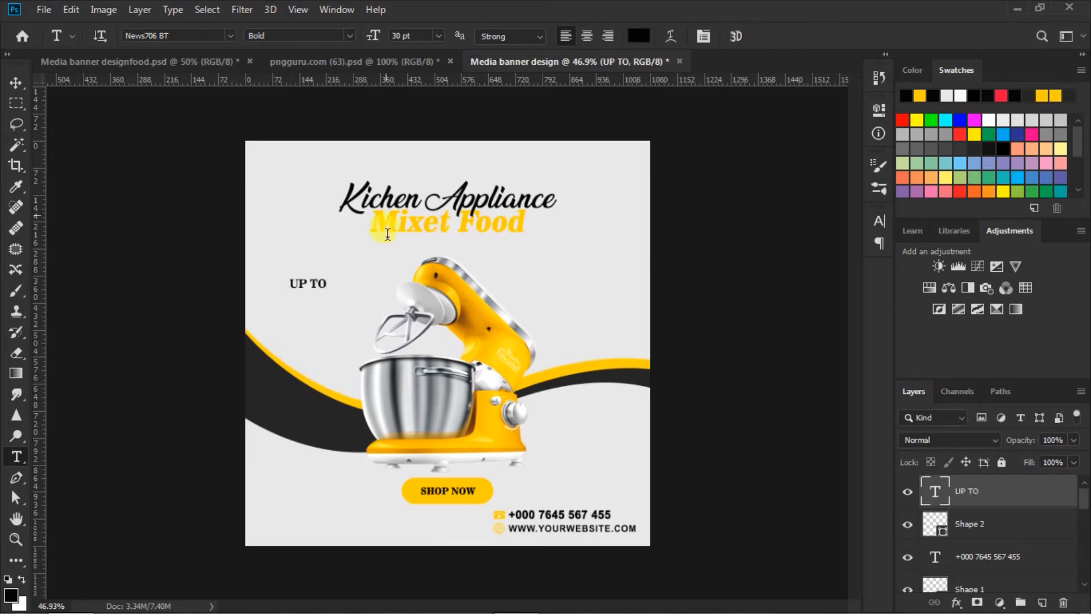
# Shift the "UP TO" text slightly closer to the mixer.
pyautogui.click(17, 81)
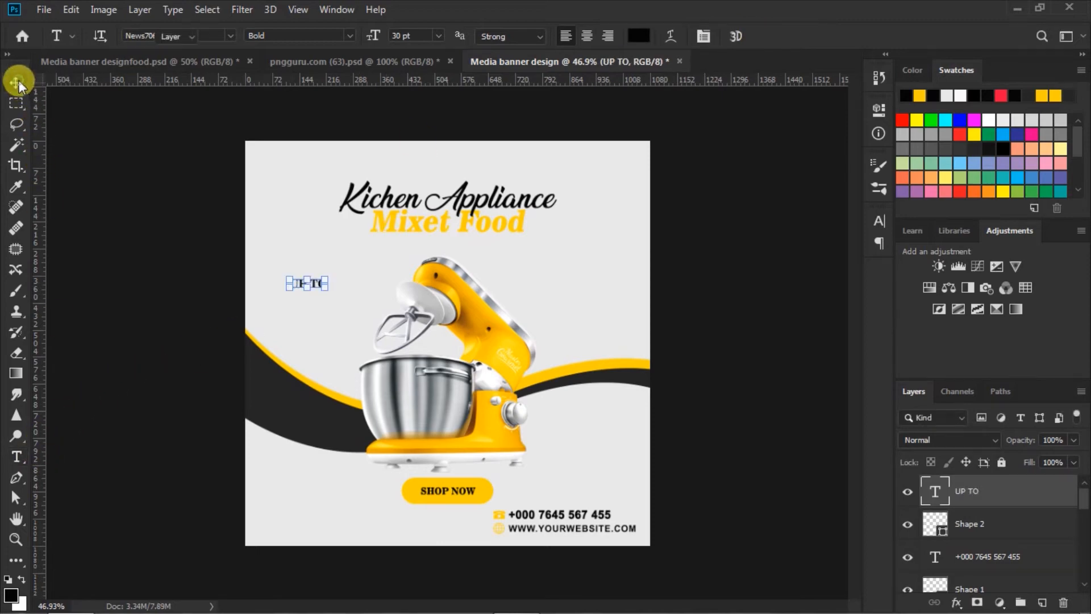
pyautogui.click(161, 256)
pyautogui.moveTo(310, 283); pyautogui.dragTo(324, 287)
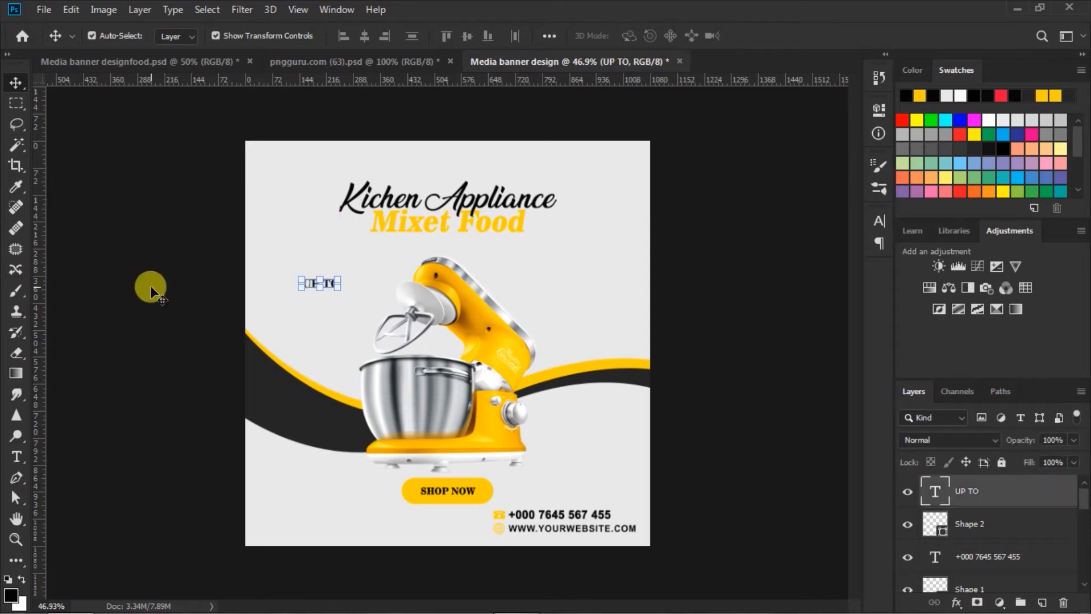
pyautogui.click(153, 290)
# Add the text "45%" in 60 pt News706 BT Bold directly below "UP TO".
pyautogui.click(17, 457)
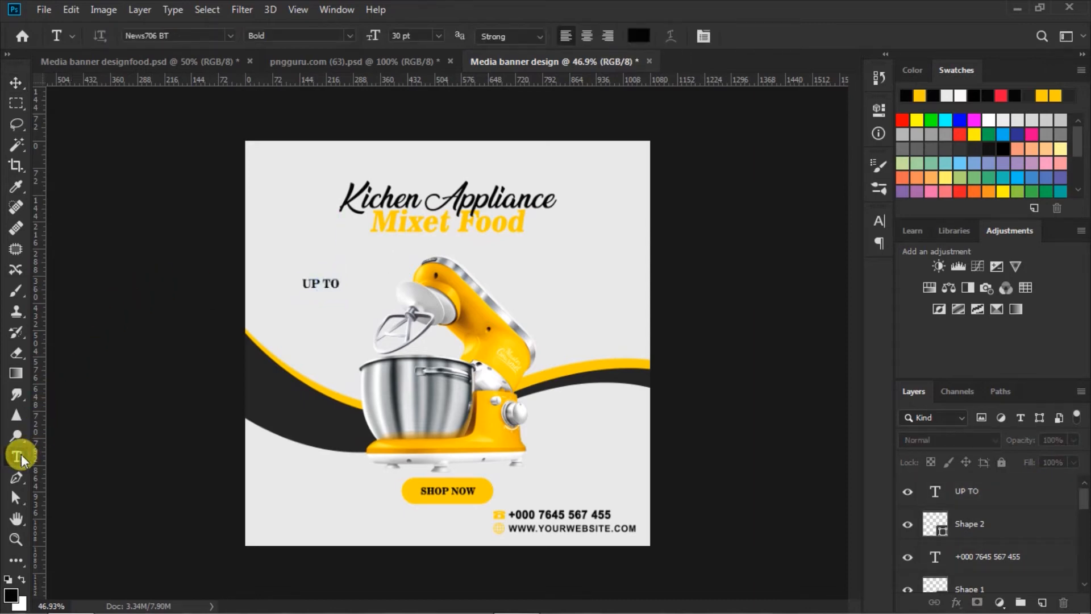
pyautogui.click(437, 35)
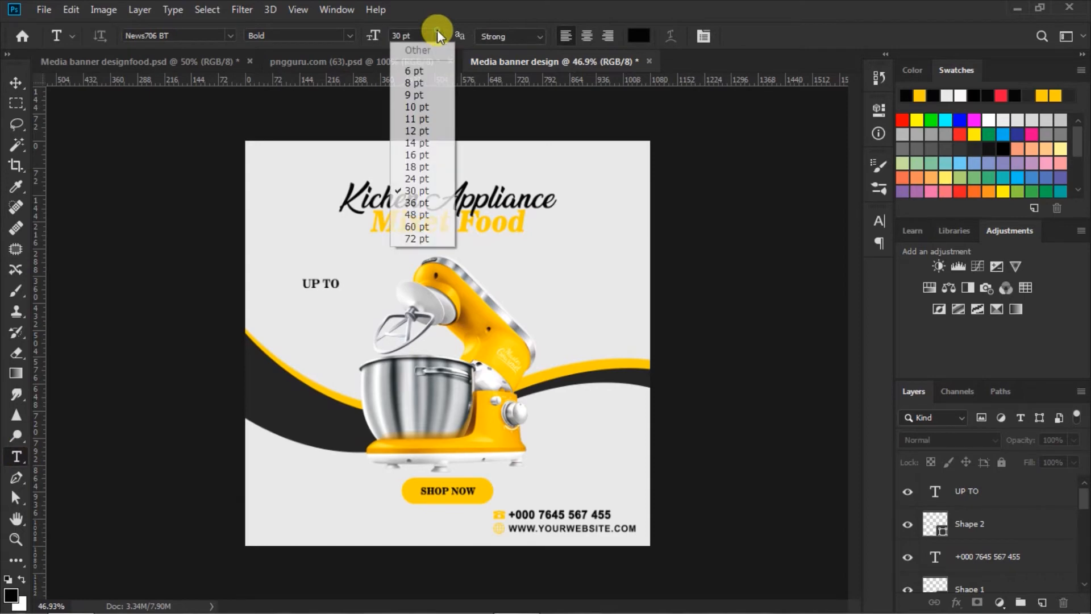
pyautogui.click(411, 226)
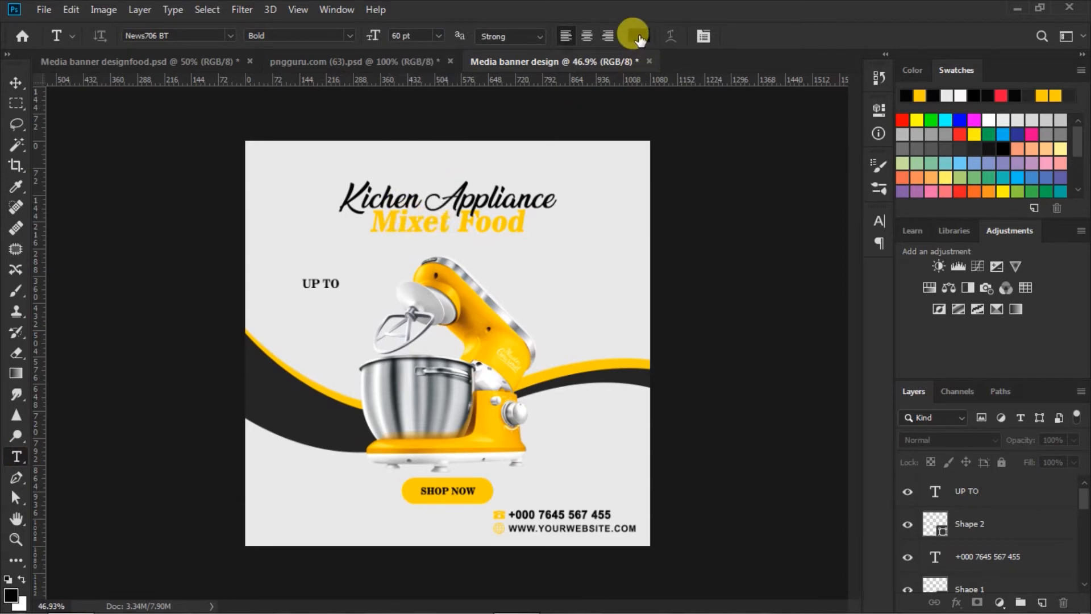
pyautogui.click(880, 222)
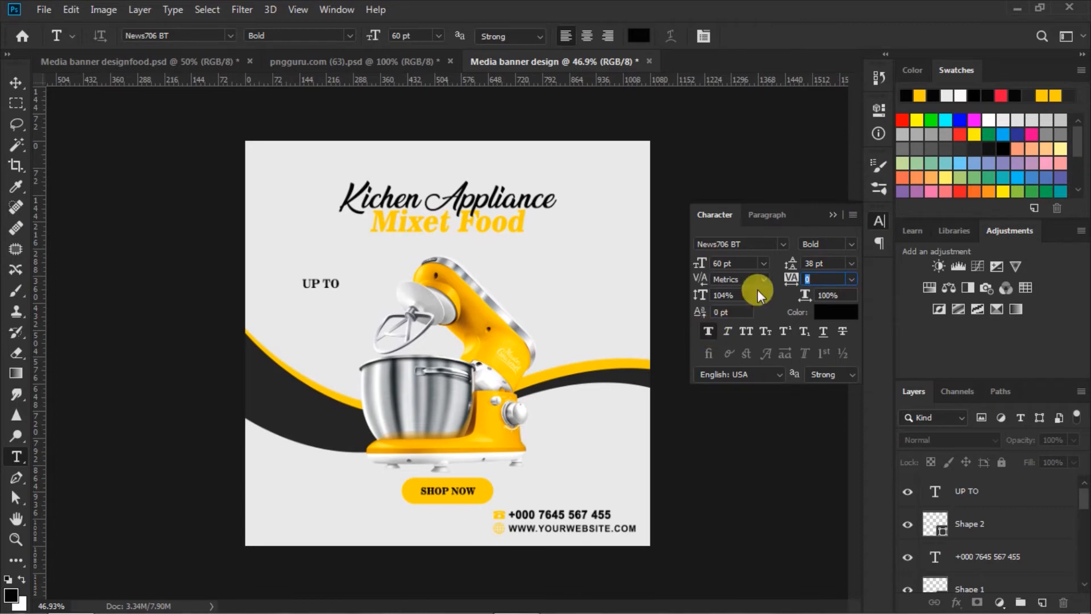
pyautogui.click(832, 214)
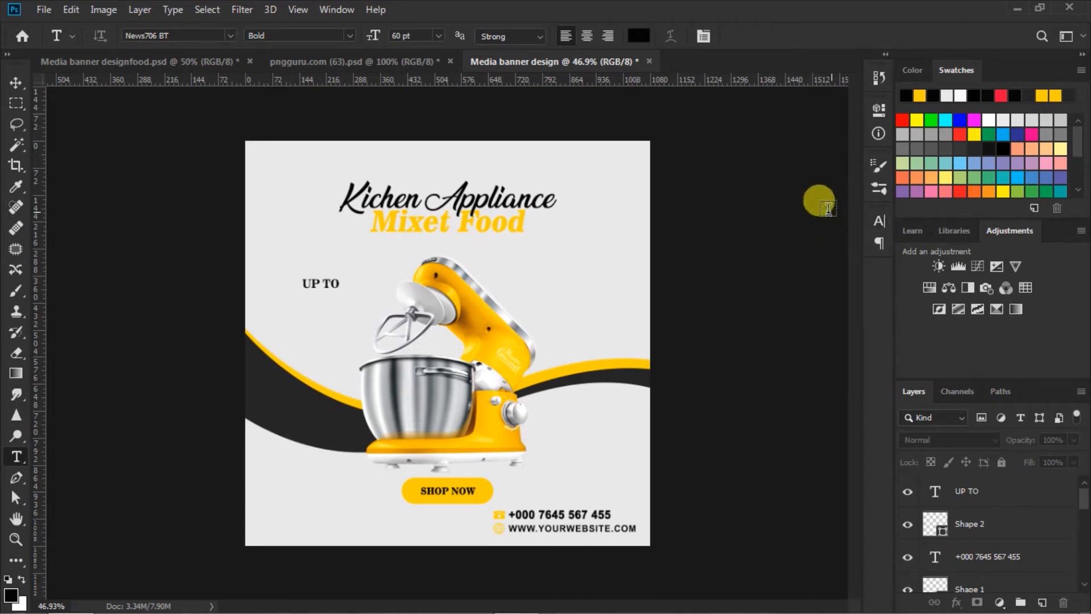
pyautogui.click(305, 307)
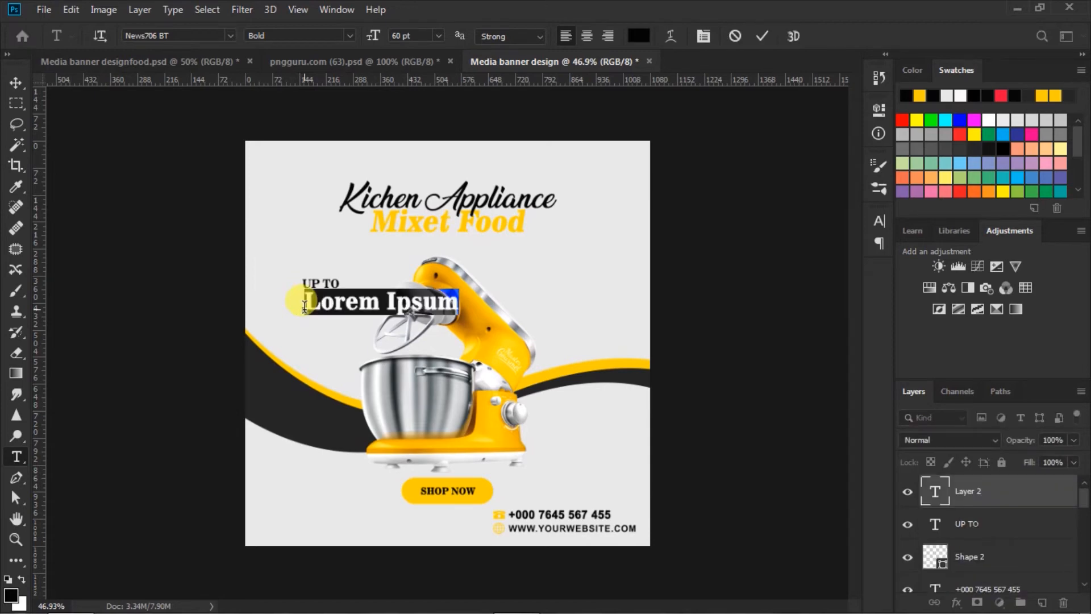
pyautogui.write('45')
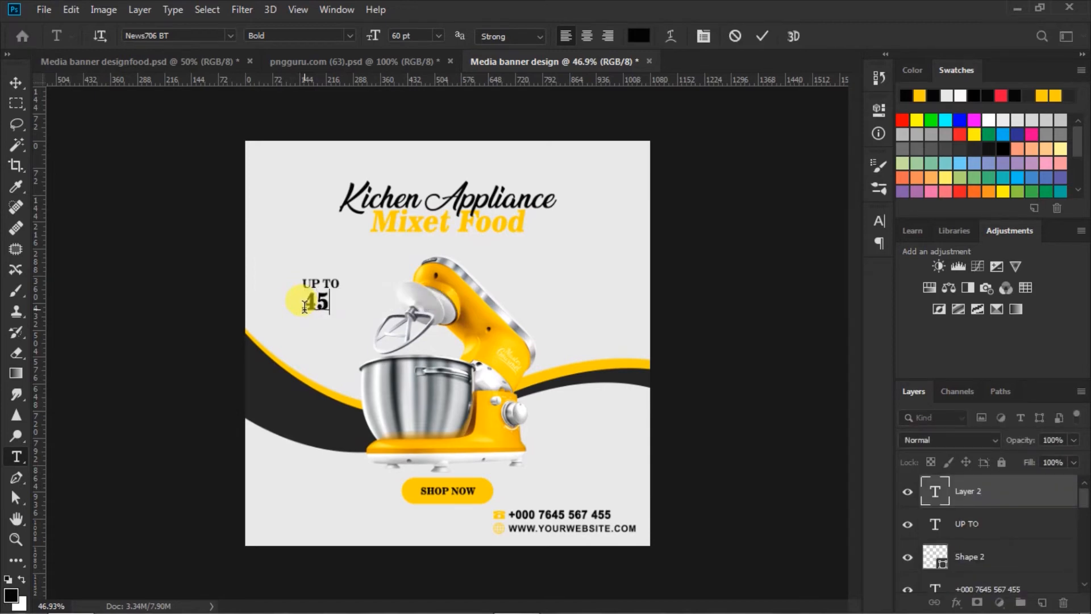
pyautogui.write('%')
pyautogui.click(764, 35)
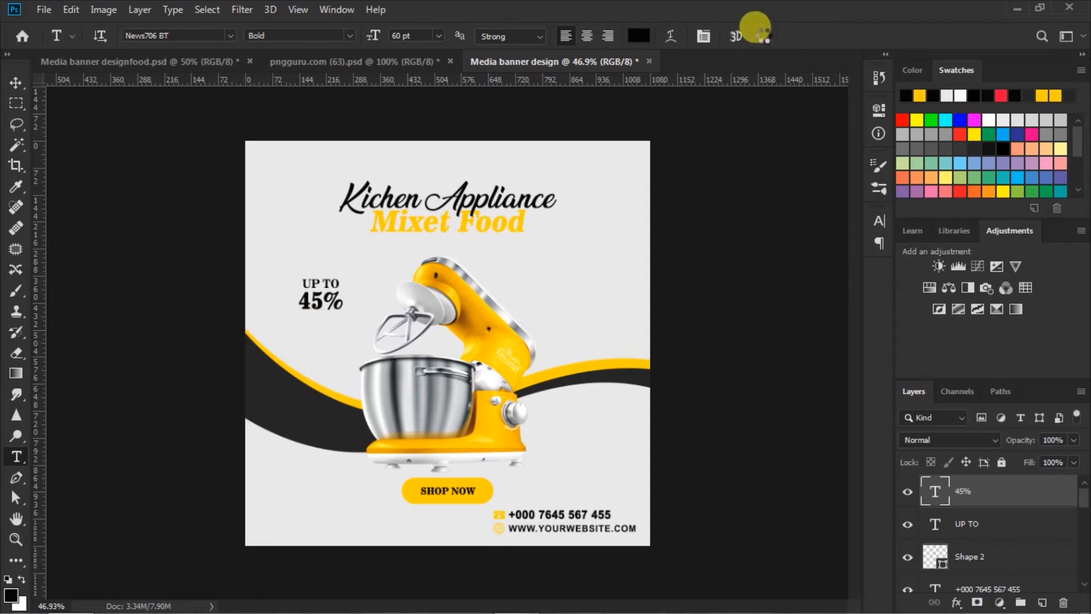
# Nudge the "45%" text up closer to "UP TO".
pyautogui.click(16, 83)
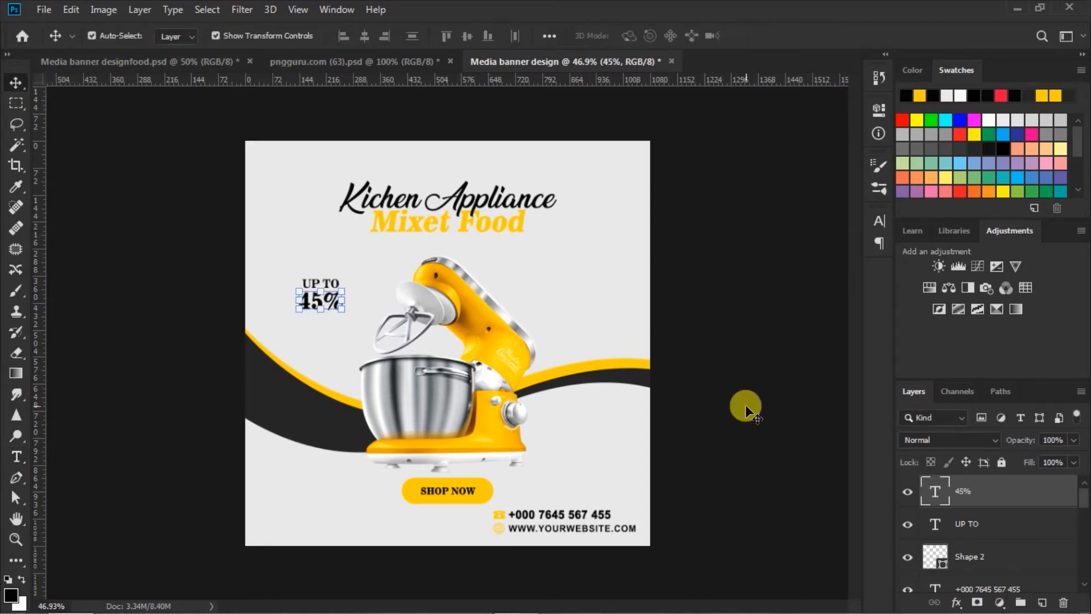
pyautogui.press('Down')
pyautogui.press('Down')
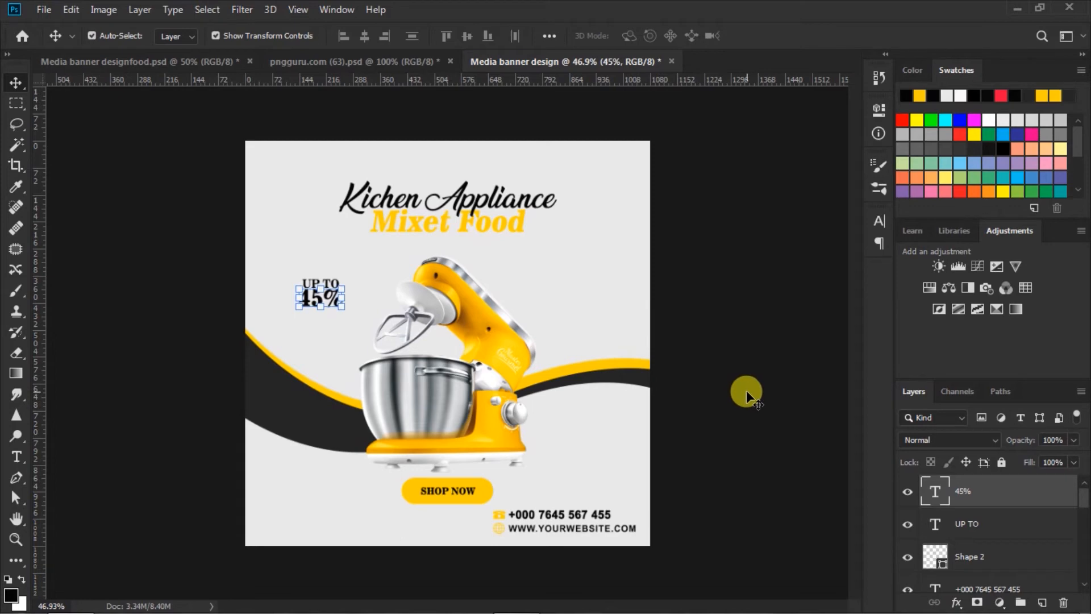
pyautogui.click(745, 390)
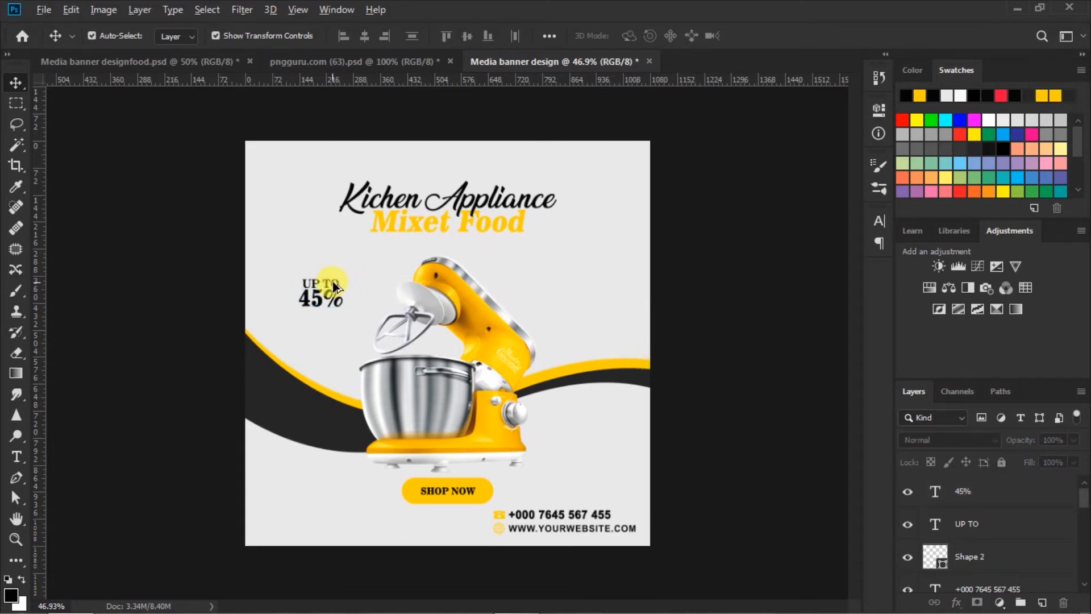
# Place a copy of the "UP TO" text closely below "45%" and change its wording to "OFF".
pyautogui.moveTo(333, 287); pyautogui.dragTo(334, 317)
pyautogui.click(17, 457)
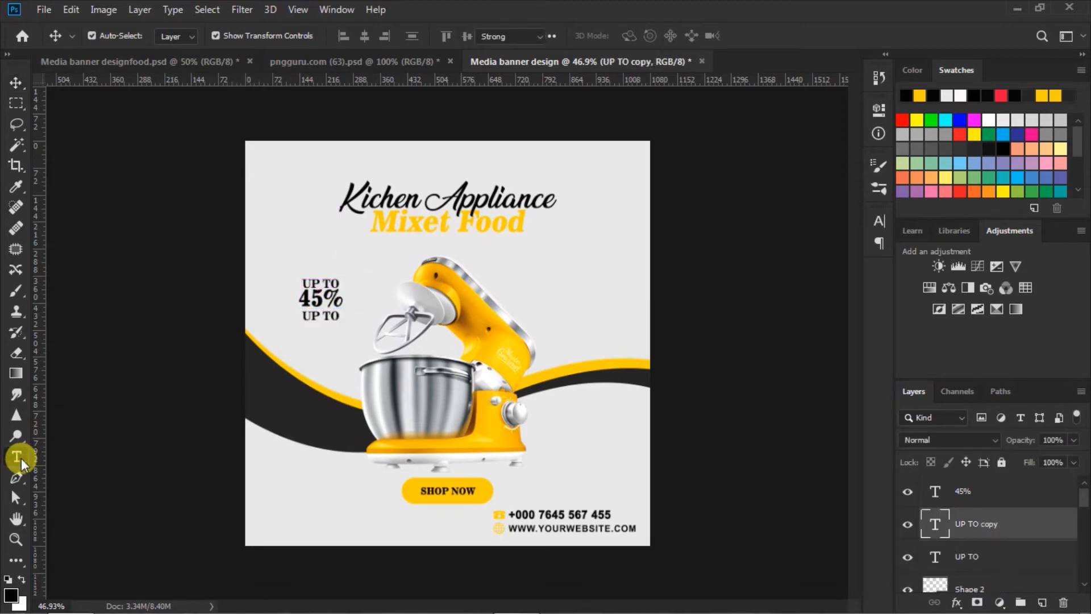
pyautogui.click(306, 317)
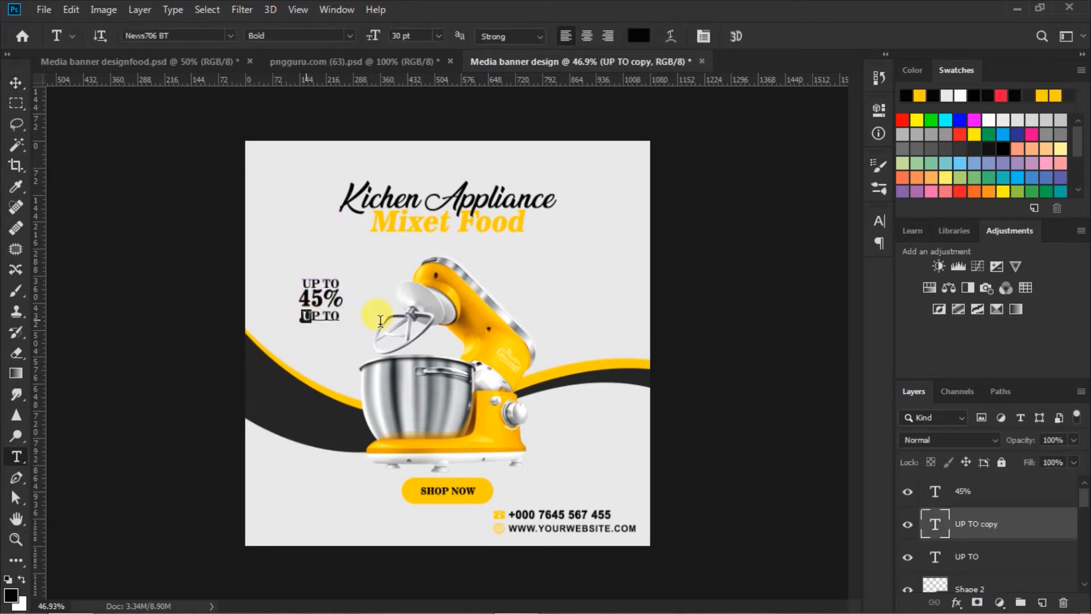
pyautogui.hotkey('ctrl', 'a')
pyautogui.write('OFF')
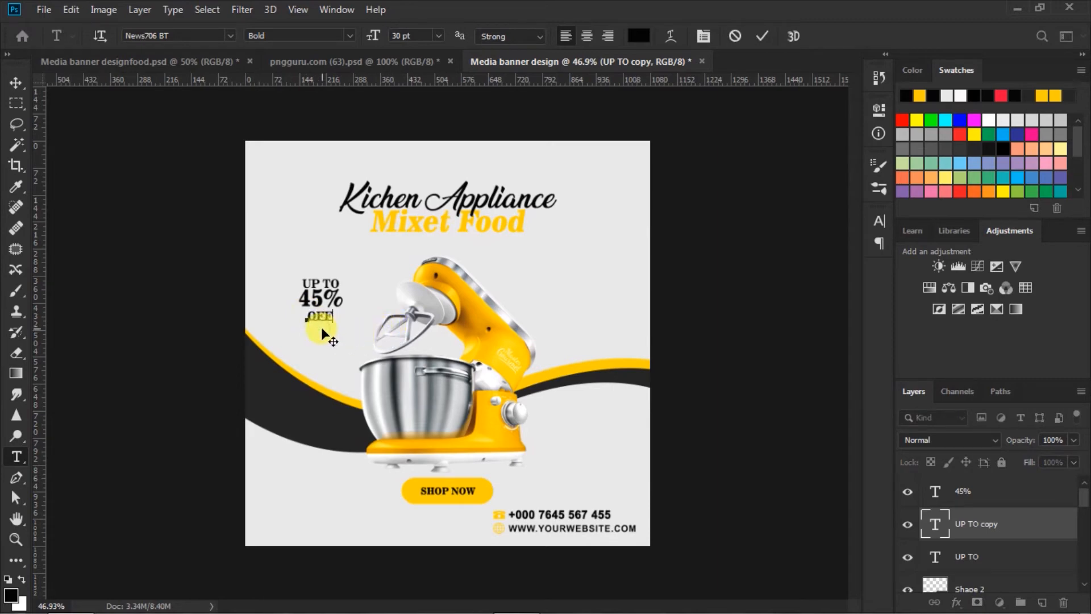
pyautogui.click(765, 38)
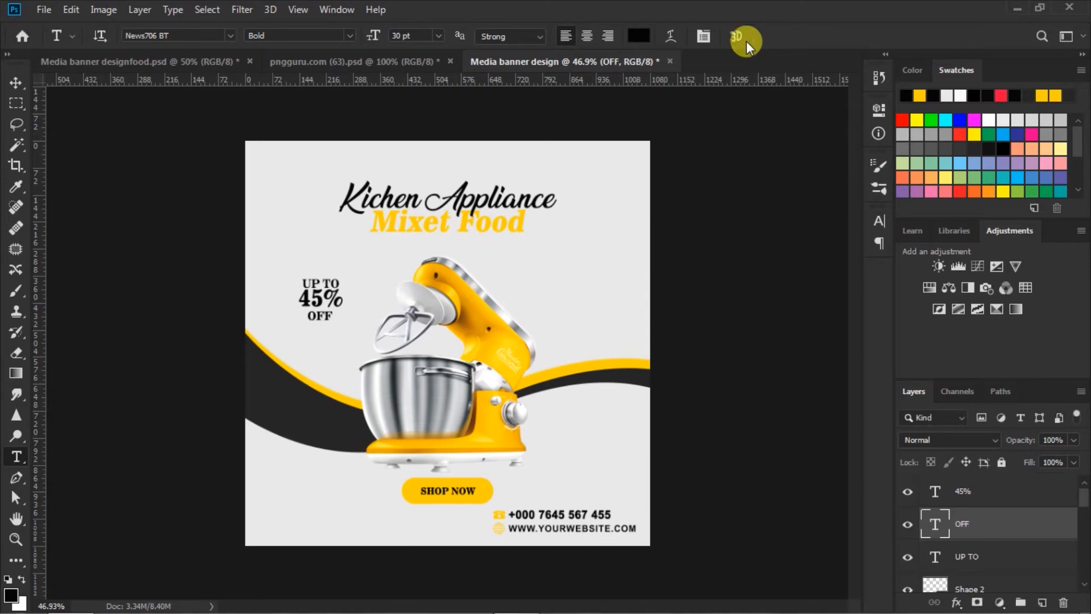
pyautogui.click(20, 79)
pyautogui.hotkey('shift', 'Up')
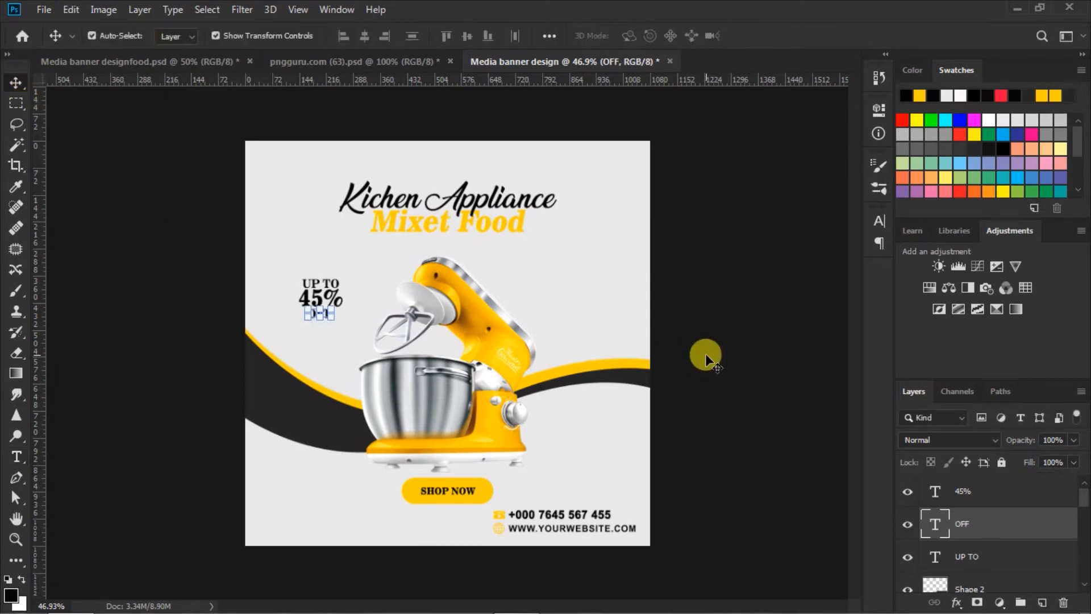
# Align the "UP TO", "45%" and "OFF" texts on their horizontal centres and move them about 8 pt right and 12 pt down.
pyautogui.keyDown('shift'); pyautogui.click(973, 558); pyautogui.keyUp('shift')
pyautogui.keyDown('shift'); pyautogui.click(969, 492); pyautogui.keyUp('shift')
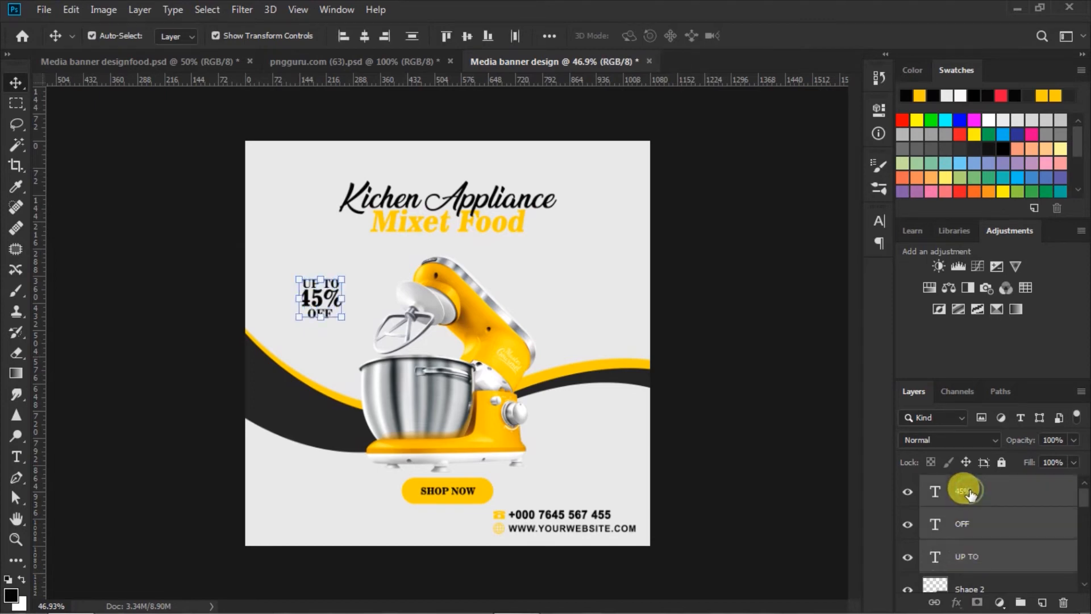
pyautogui.click(363, 36)
pyautogui.moveTo(321, 301); pyautogui.dragTo(327, 307)
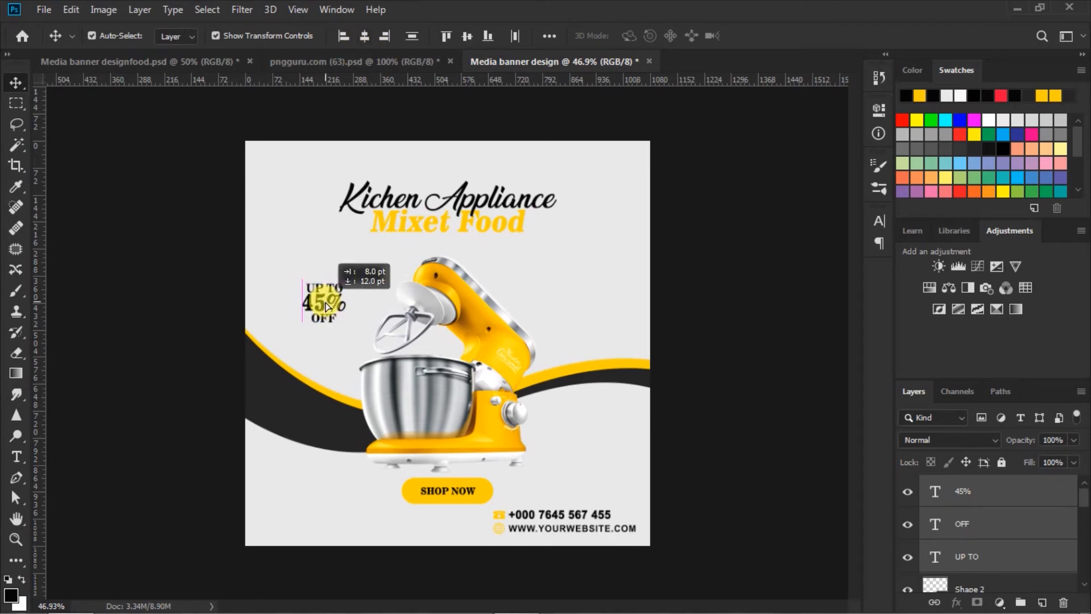
pyautogui.click(716, 390)
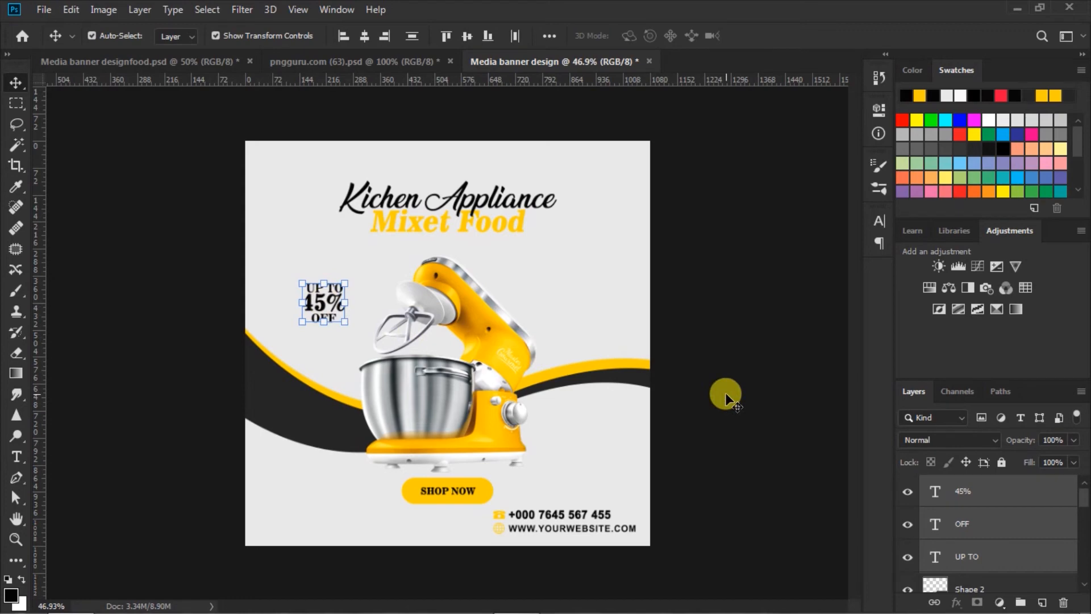
pyautogui.click(725, 396)
# Draw a light grey circle without stroke, about 198 px across, around the "UP TO 45% OFF" texts.
pyautogui.moveTo(1086, 498); pyautogui.dragTo(1086, 499)
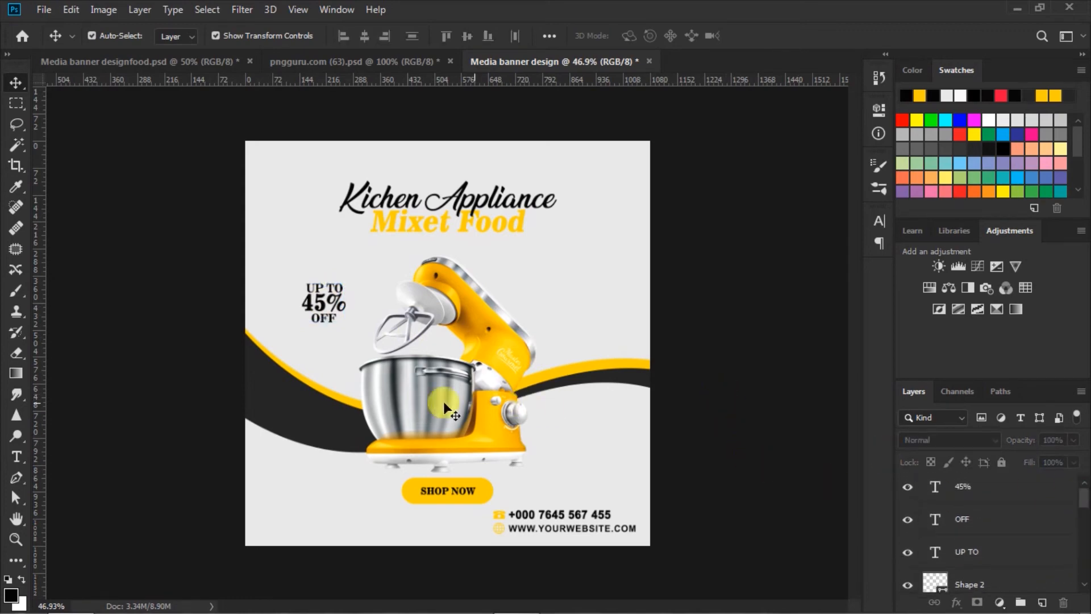
pyautogui.click(16, 560)
pyautogui.rightClick(16, 562)
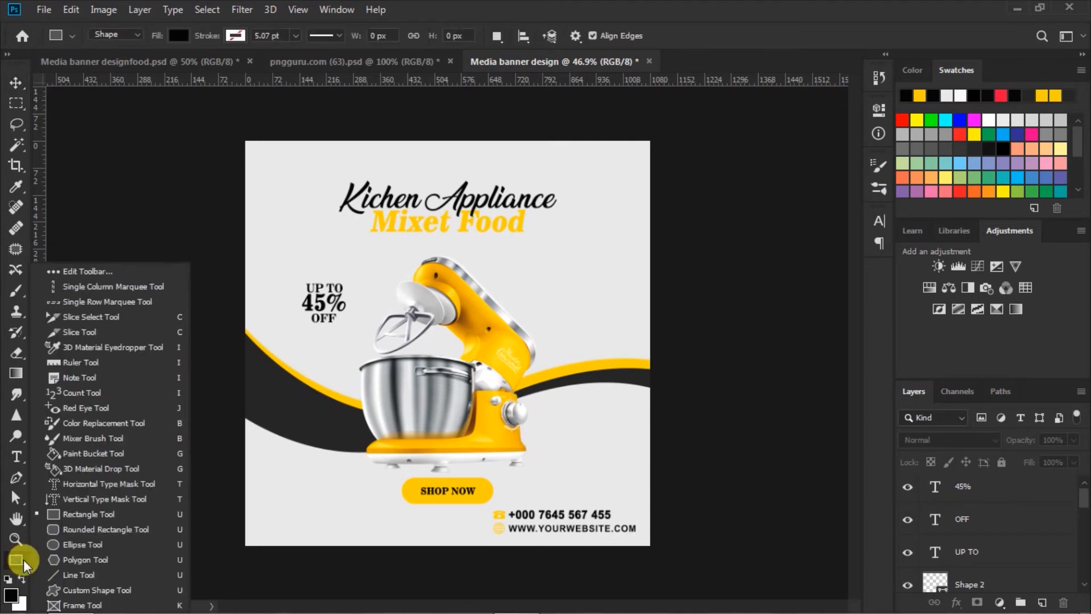
pyautogui.click(63, 546)
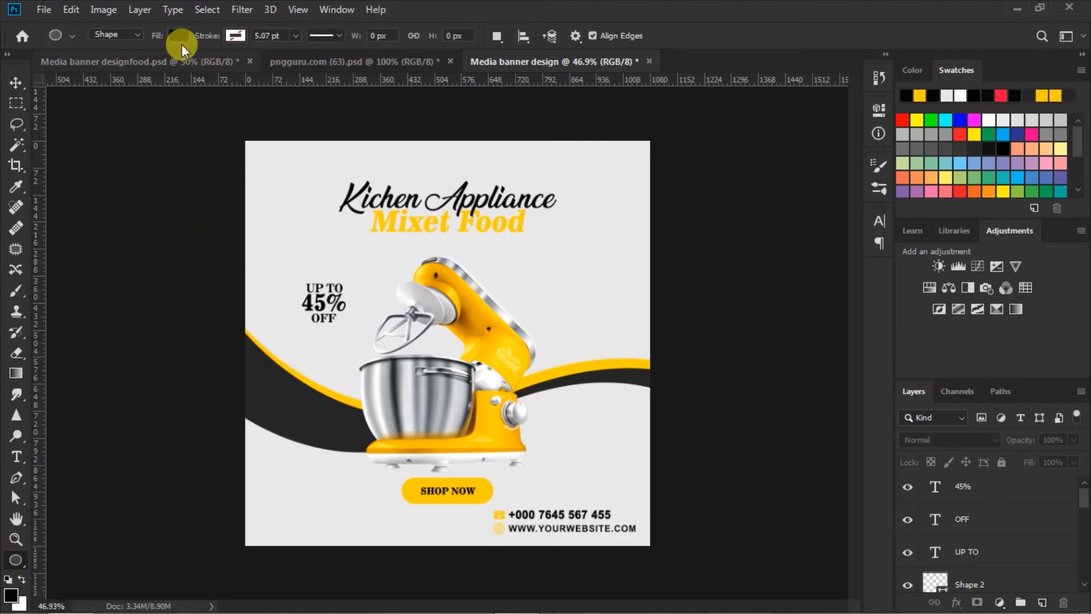
pyautogui.click(178, 35)
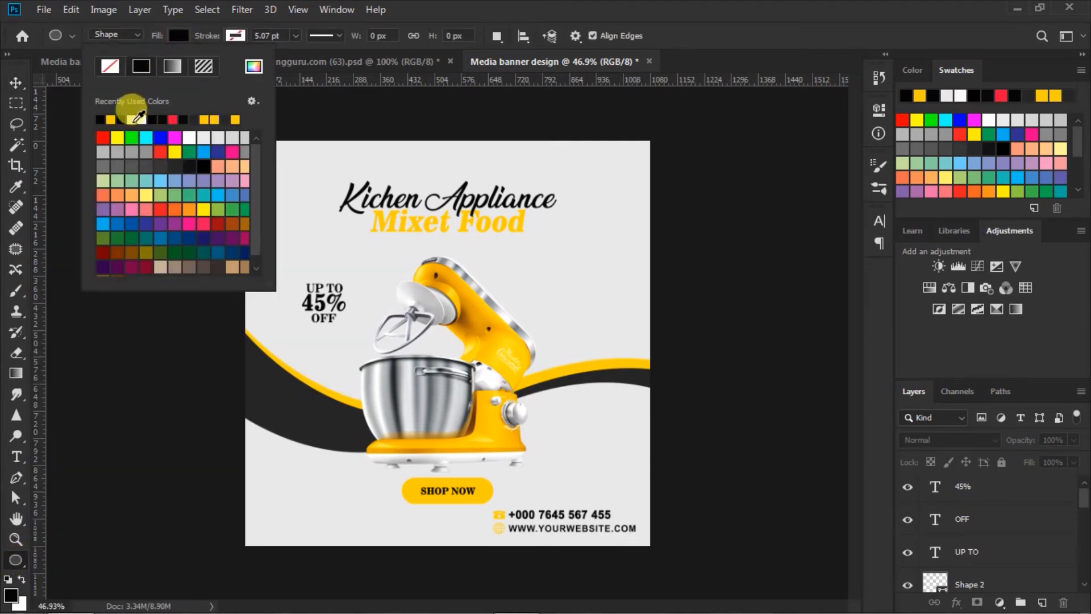
pyautogui.click(141, 120)
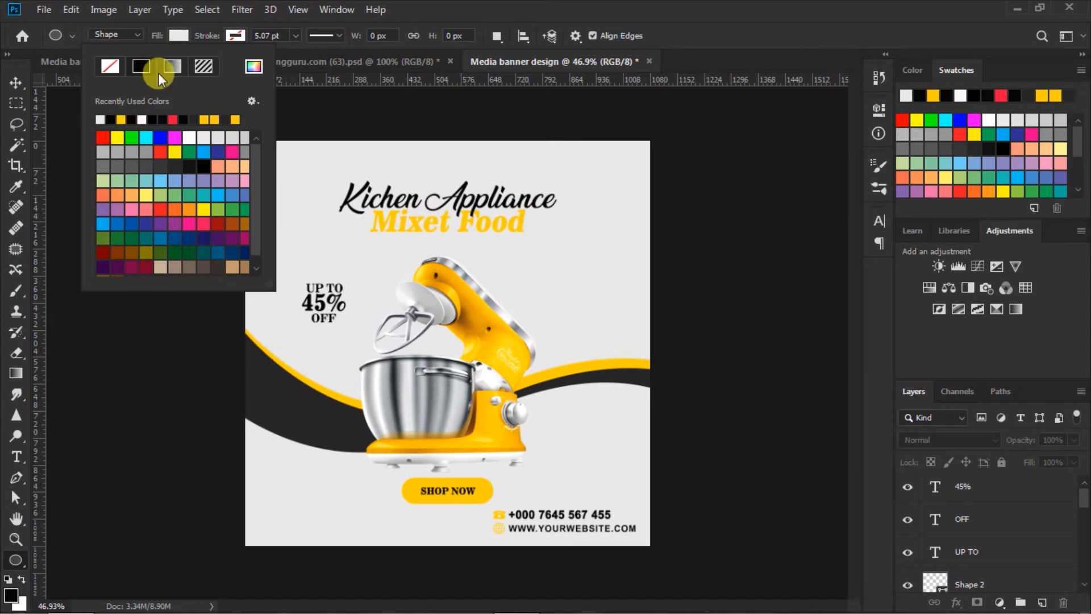
pyautogui.click(183, 32)
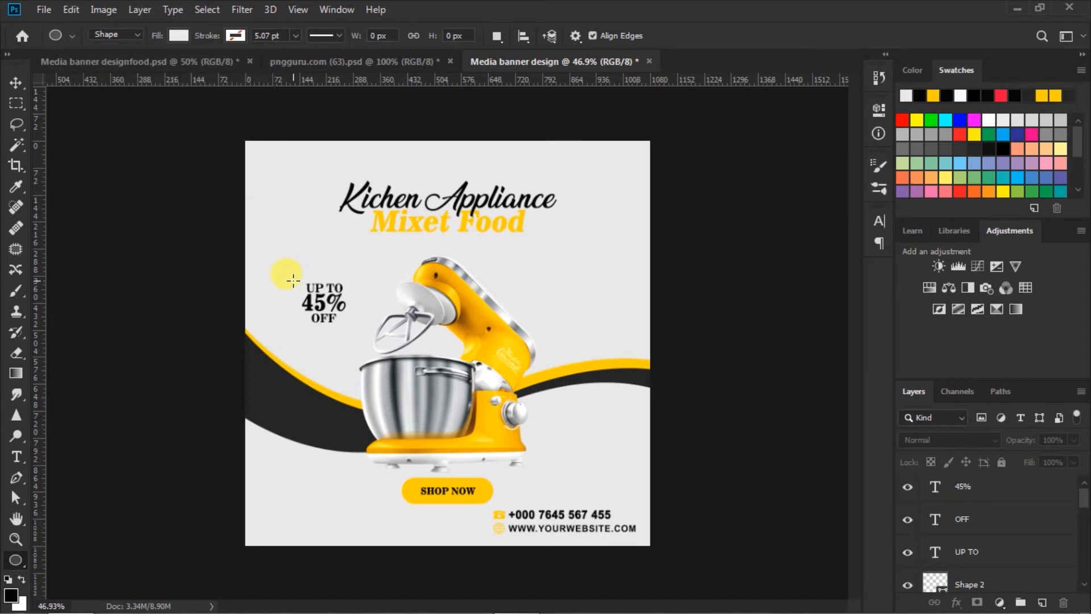
pyautogui.moveTo(288, 267); pyautogui.dragTo(379, 341)
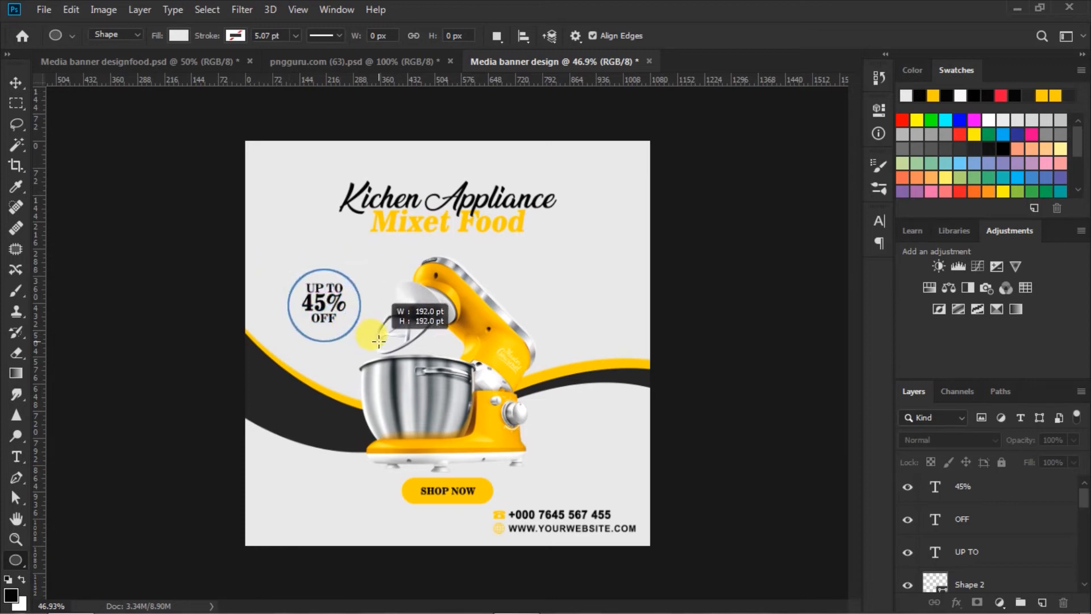
pyautogui.moveTo(378, 341); pyautogui.dragTo(378, 343)
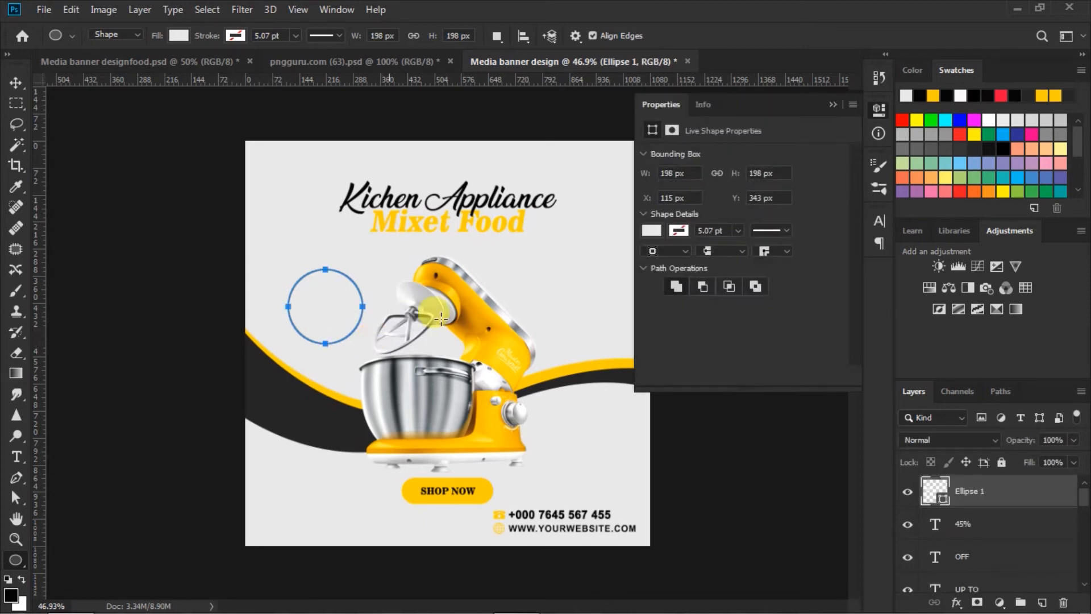
# Move the grey circle's layer beneath the "45%", "OFF" and "UP TO" text layers.
pyautogui.click(833, 105)
pyautogui.click(17, 82)
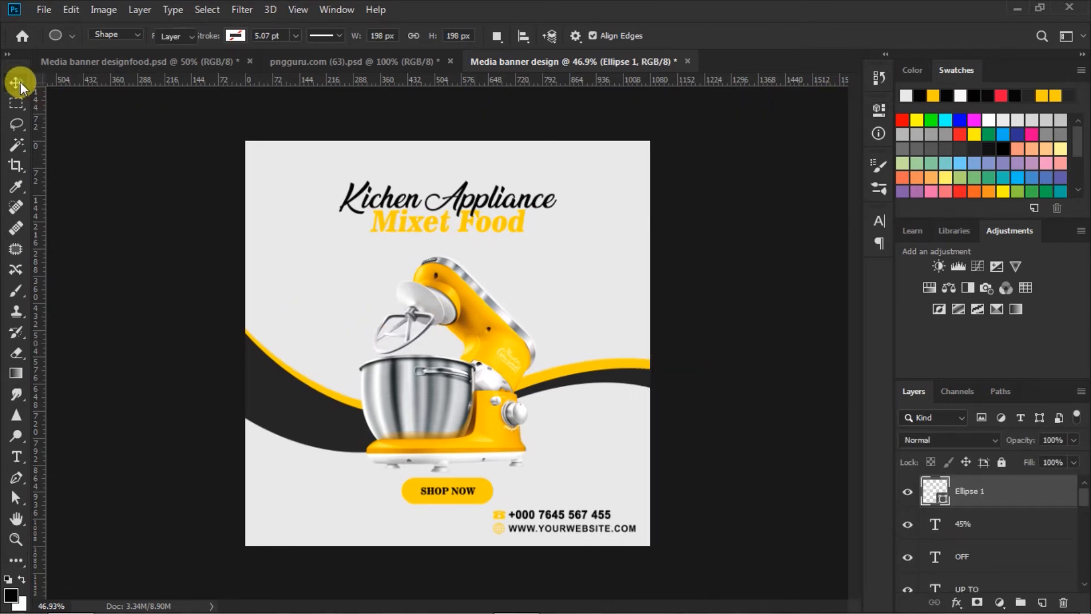
pyautogui.moveTo(935, 496); pyautogui.dragTo(944, 554)
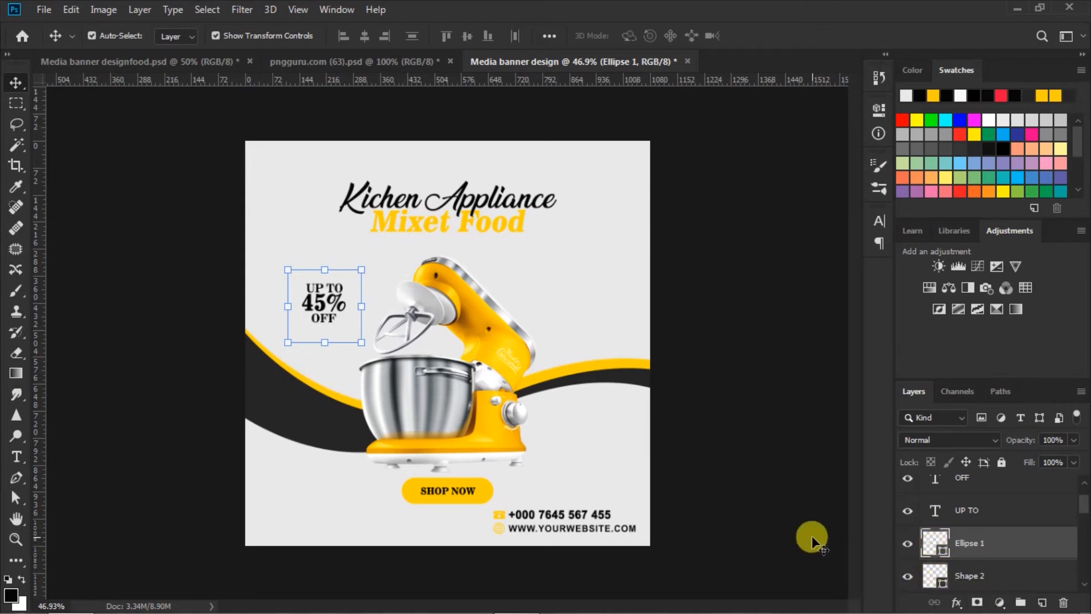
# Duplicate the grey circle, put the copy beneath the original and fill it with yellow ffce00.
pyautogui.hotkey('ctrl', 'j')
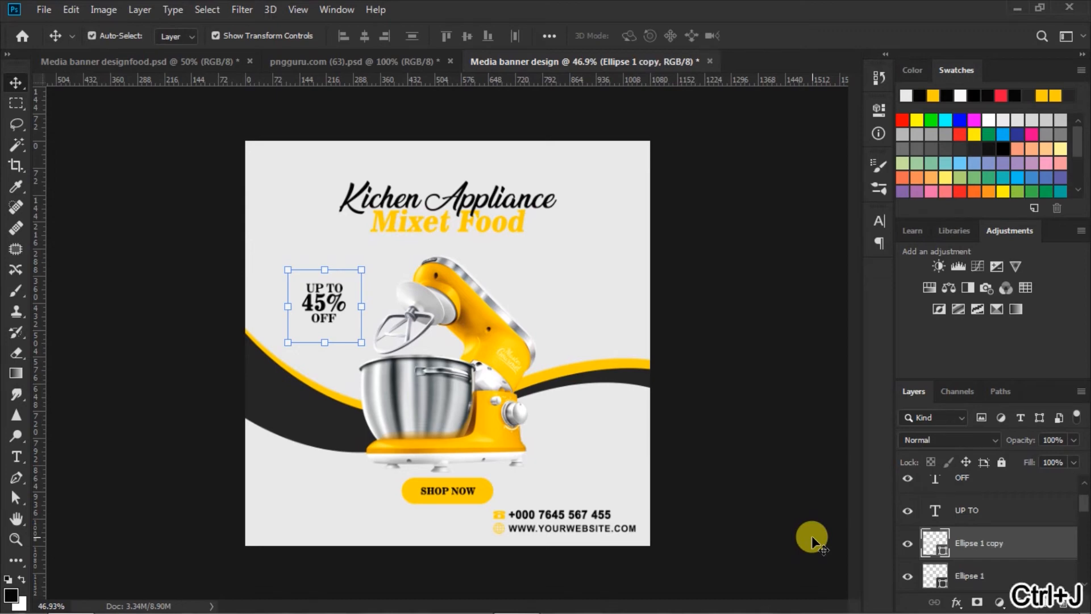
pyautogui.scroll(-2, 1079, 515)
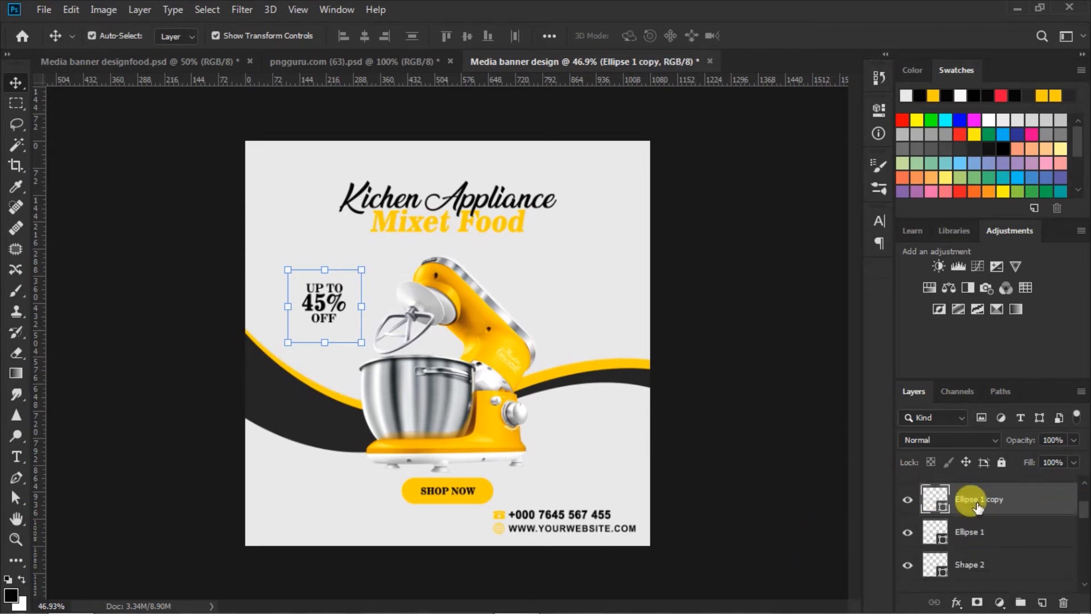
pyautogui.moveTo(930, 499); pyautogui.dragTo(922, 532)
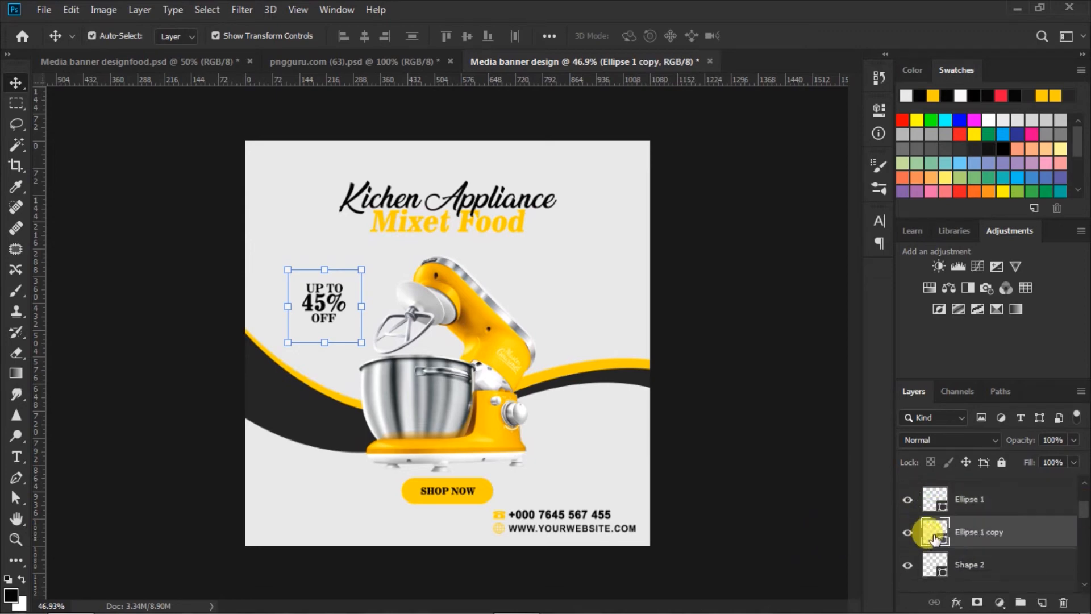
pyautogui.doubleClick(933, 534)
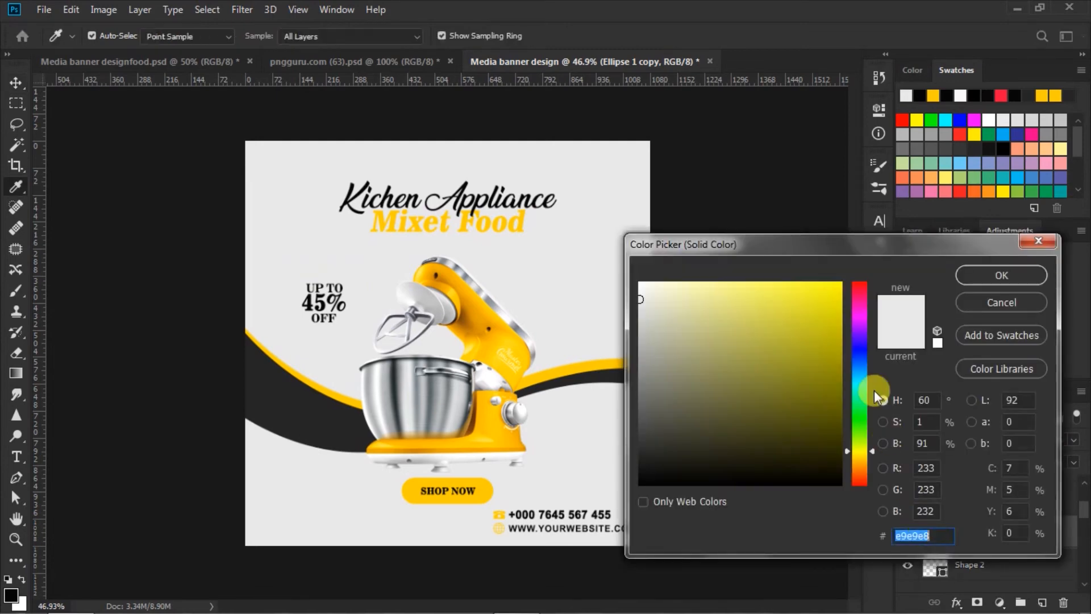
pyautogui.click(933, 96)
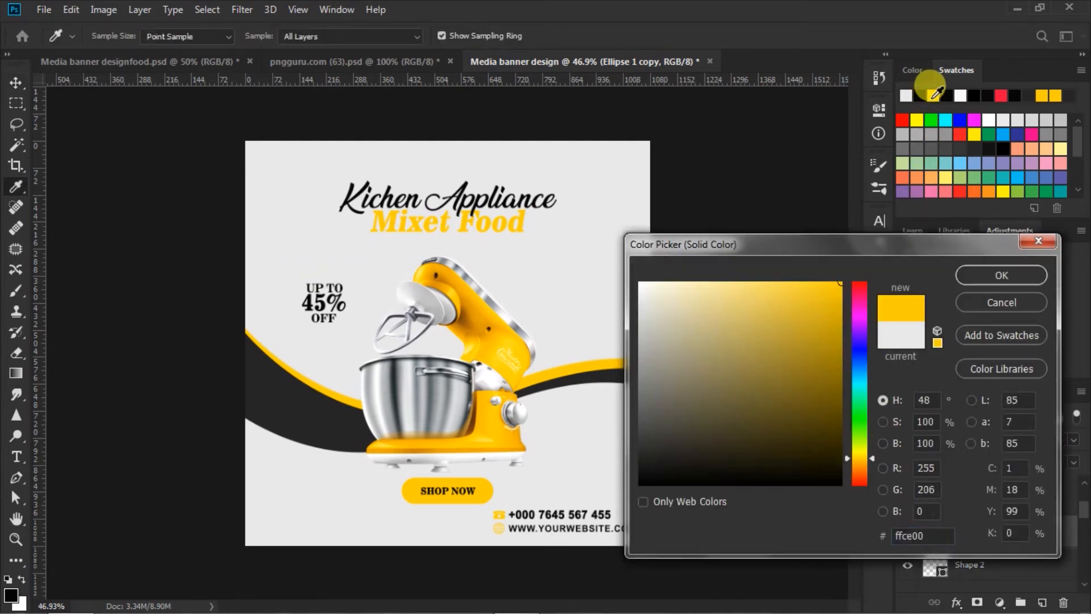
pyautogui.click(977, 273)
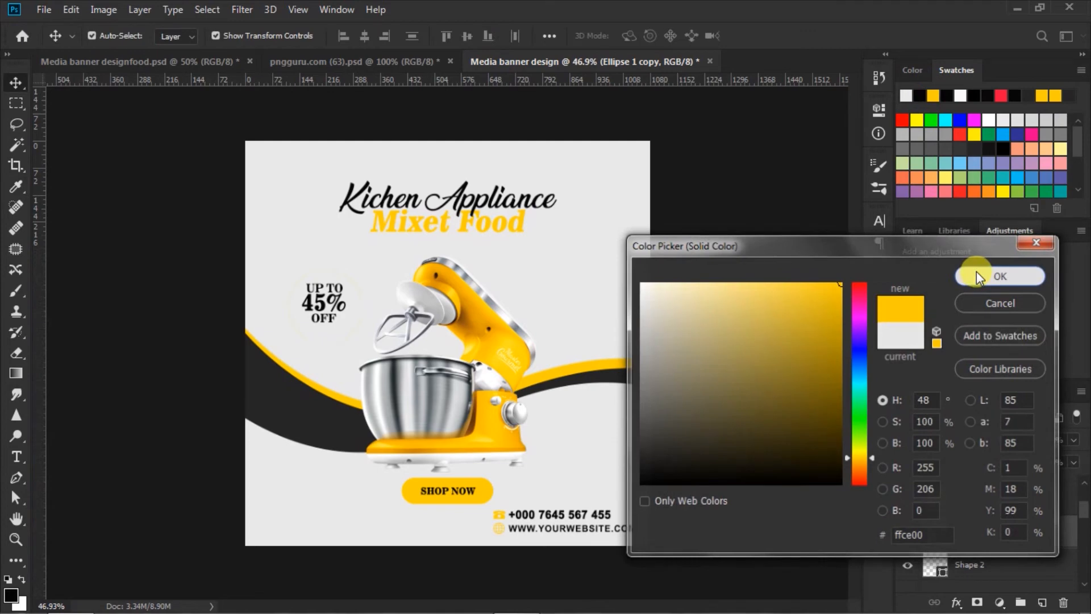
# Shift the yellow circle about 20 px left and 10 px up to form a crescent around the grey circle's upper-left edge.
pyautogui.press('Left')
pyautogui.press('Left')
pyautogui.press('Left')
pyautogui.press('Left')
pyautogui.press('Left')
pyautogui.press('Left')
pyautogui.press('Left')
pyautogui.press('Left')
pyautogui.press('Left')
pyautogui.press('Left')
pyautogui.press('Left')
pyautogui.press('Left')
pyautogui.press('Left')
pyautogui.press('Left')
pyautogui.press('Left')
pyautogui.press('Left')
pyautogui.press('Left')
pyautogui.press('Left')
pyautogui.press('Left')
pyautogui.press('Left')
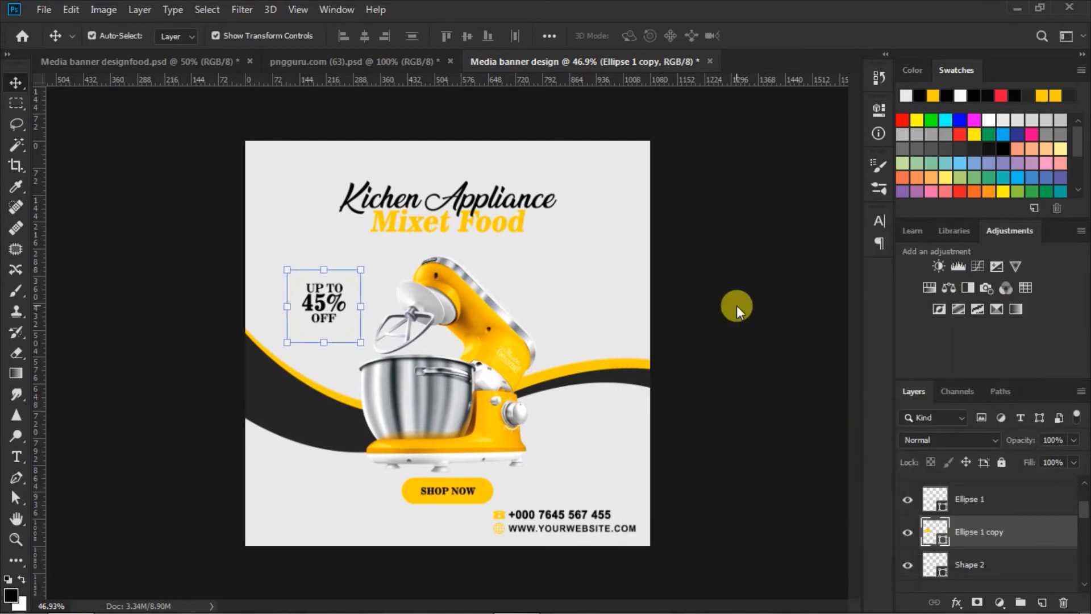
pyautogui.press('Up')
pyautogui.press('Up')
pyautogui.press('Up')
pyautogui.press('Up')
pyautogui.press('Up')
pyautogui.press('Up')
pyautogui.press('Up')
pyautogui.press('Up')
pyautogui.press('Up')
pyautogui.press('Up')
pyautogui.press('Down')
pyautogui.press('Down')
pyautogui.press('Down')
pyautogui.press('Down')
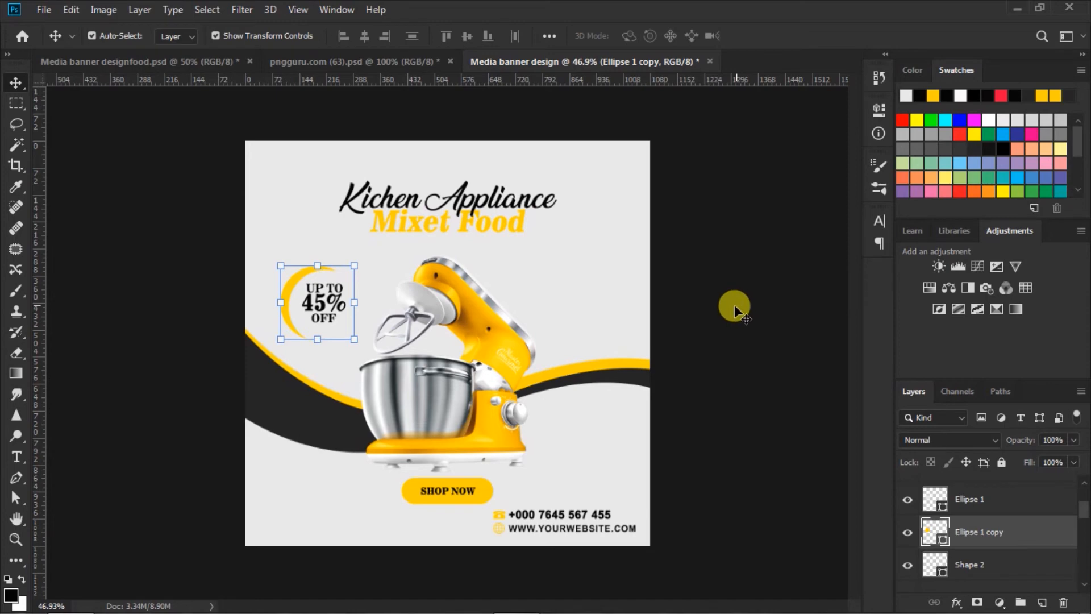
# Move the grey and yellow circles together slightly left and up behind the badge text.
pyautogui.keyDown('shift'); pyautogui.click(933, 500); pyautogui.keyUp('shift')
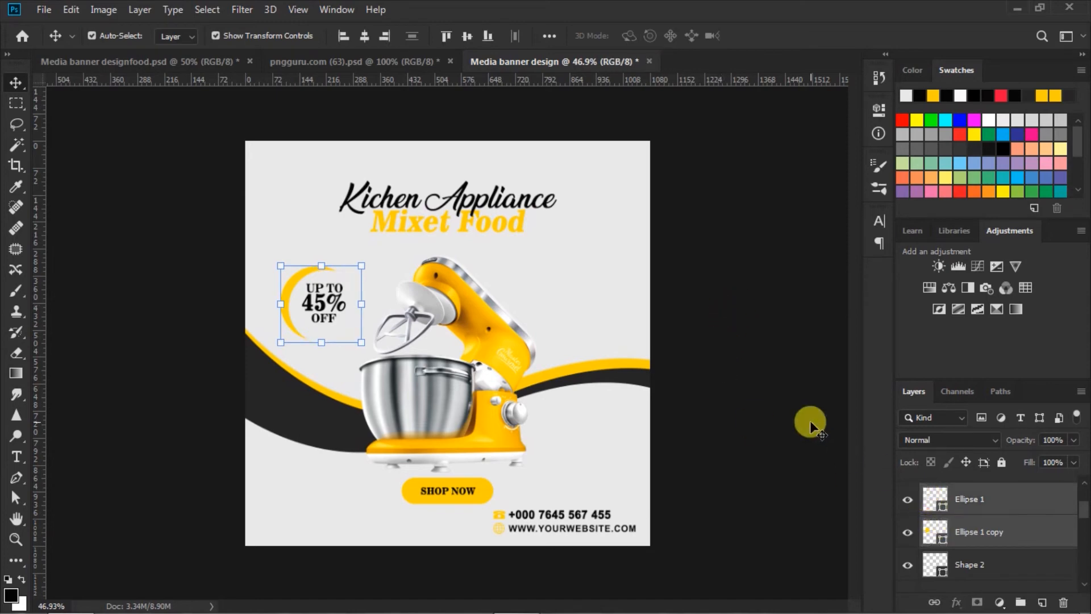
pyautogui.press('Left')
pyautogui.press('Left')
pyautogui.press('Left')
pyautogui.press('Left')
pyautogui.press('Left')
pyautogui.press('Left')
pyautogui.press('Up')
pyautogui.press('Up')
pyautogui.press('Up')
pyautogui.press('Up')
pyautogui.press('Up')
pyautogui.press('Up')
pyautogui.press('Up')
pyautogui.press('Right')
pyautogui.press('Right')
pyautogui.press('Down')
pyautogui.press('Right')
pyautogui.press('Right')
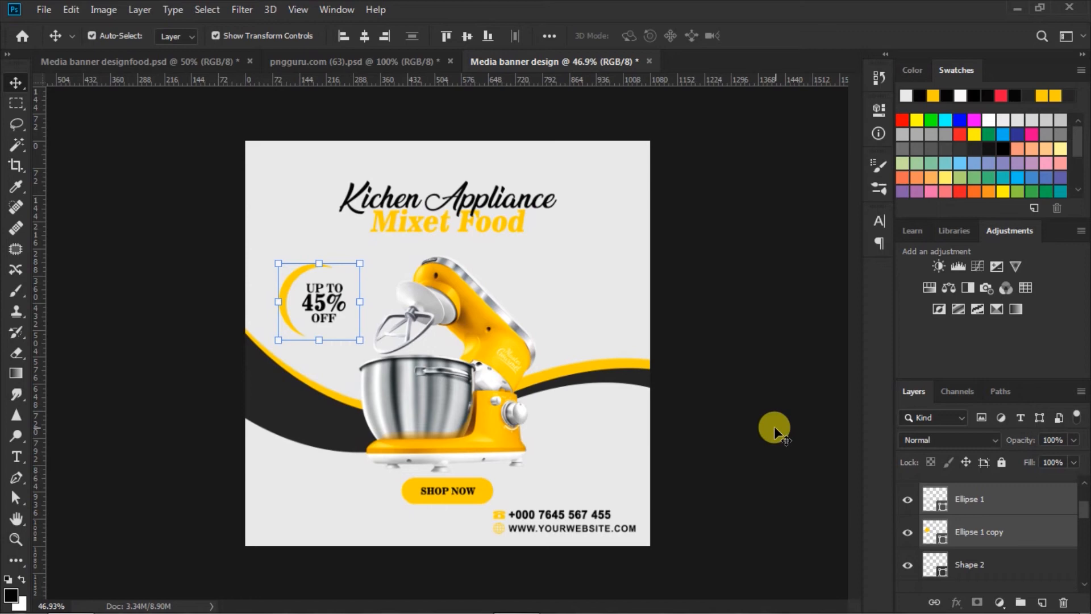
# Nudge only the yellow circle slightly up and right to refine the crescent around the badge.
pyautogui.click(934, 530)
pyautogui.press('Up')
pyautogui.press('Up')
pyautogui.press('Up')
pyautogui.press('Up')
pyautogui.press('Up')
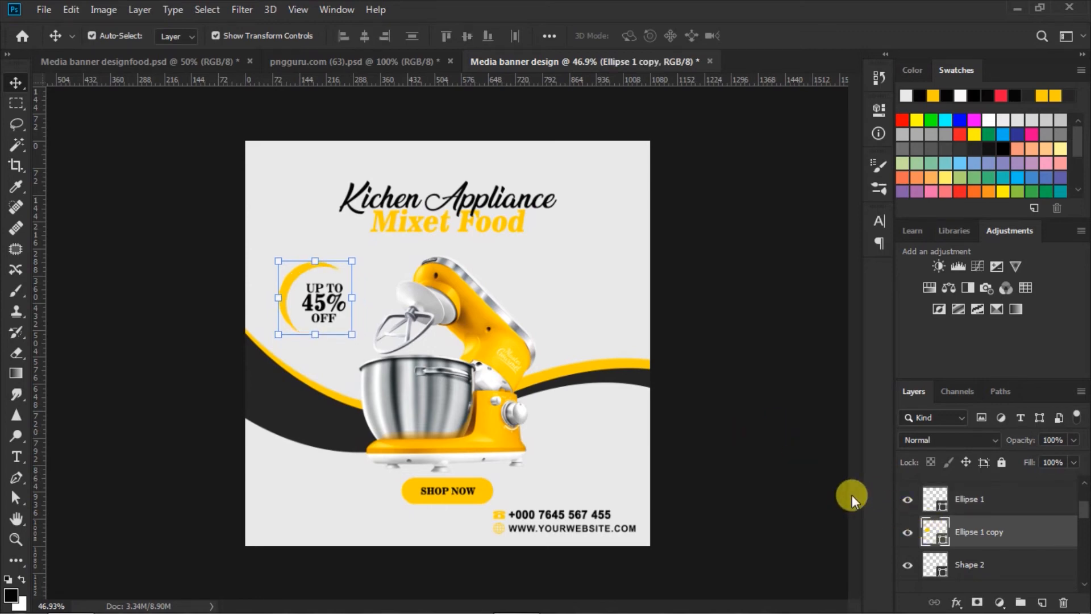
pyautogui.press('Down')
pyautogui.press('Down')
pyautogui.press('Down')
pyautogui.press('Down')
pyautogui.press('Right')
pyautogui.press('Right')
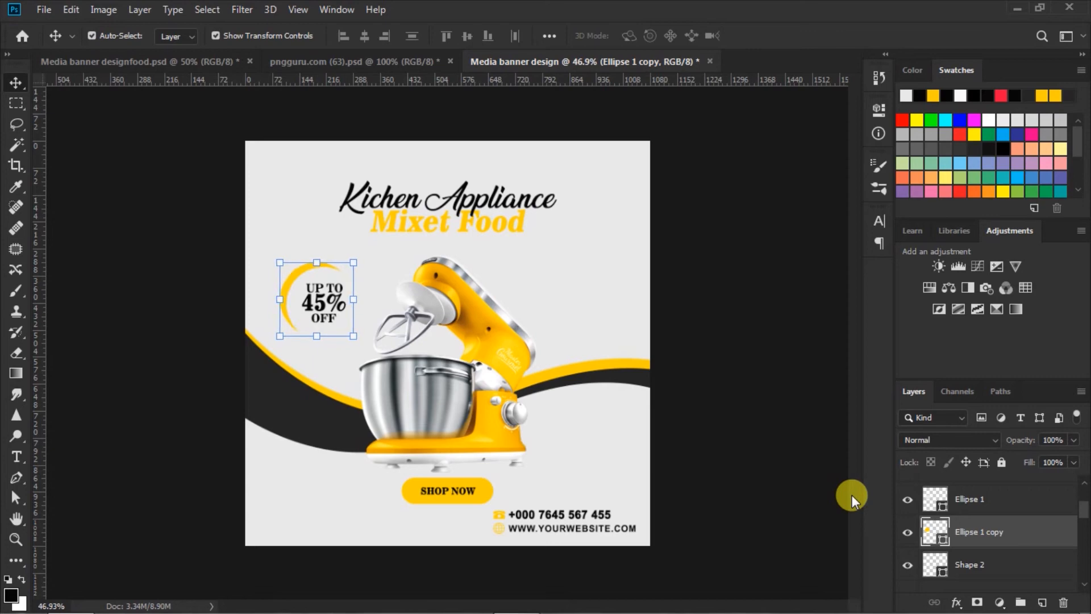
pyautogui.click(934, 564)
pyautogui.click(957, 603)
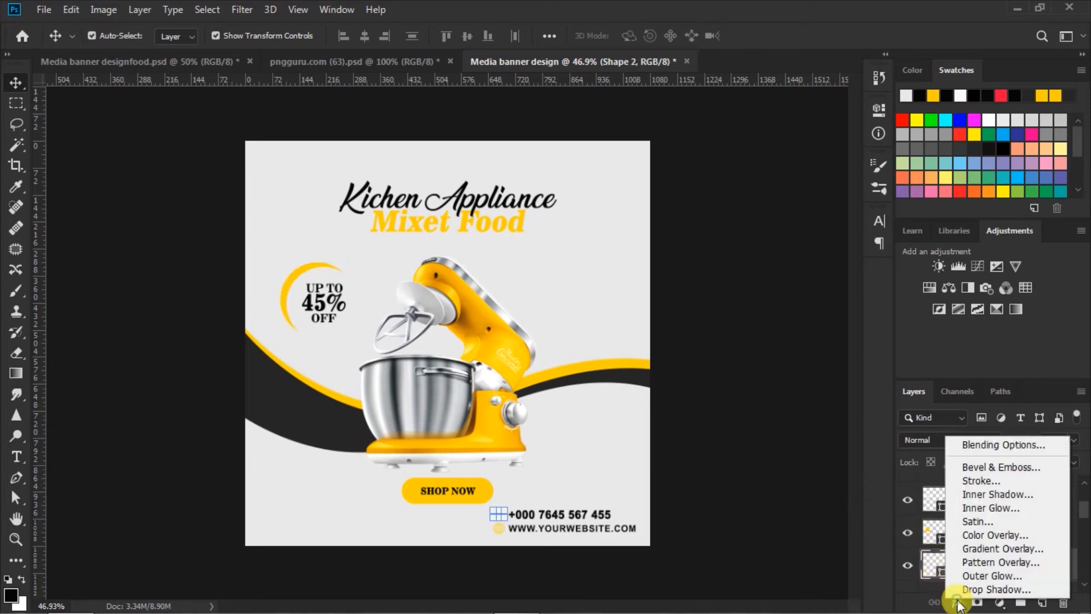
pyautogui.click(968, 591)
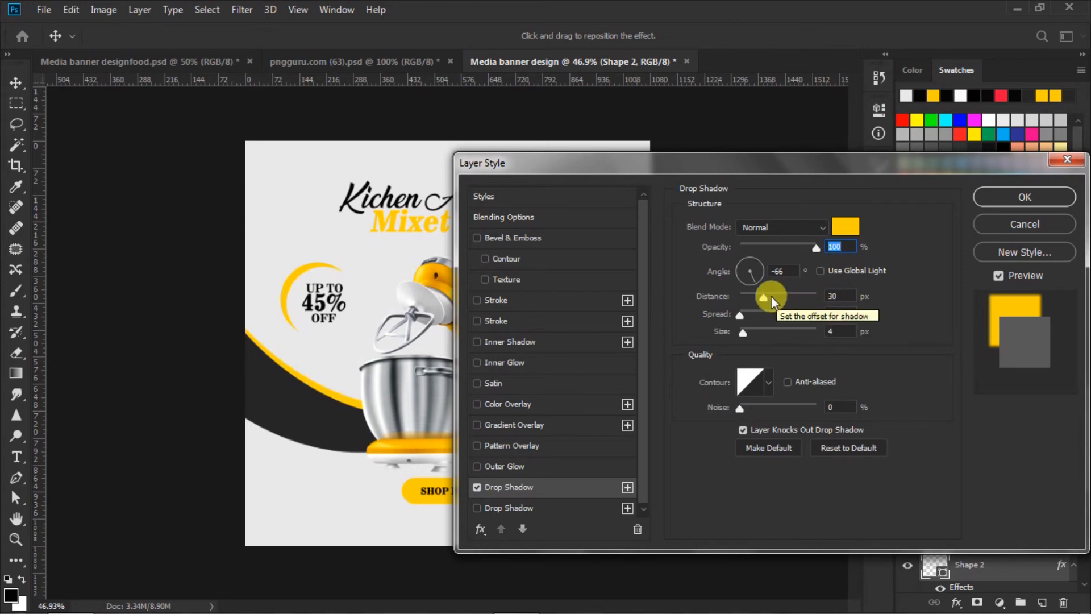
pyautogui.click(842, 230)
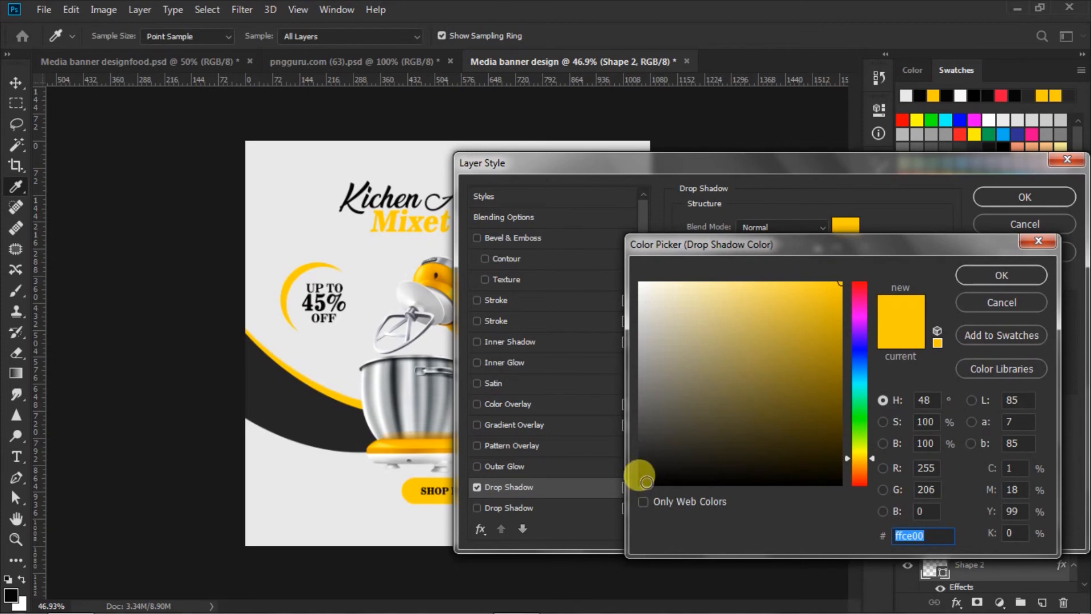
pyautogui.click(646, 482)
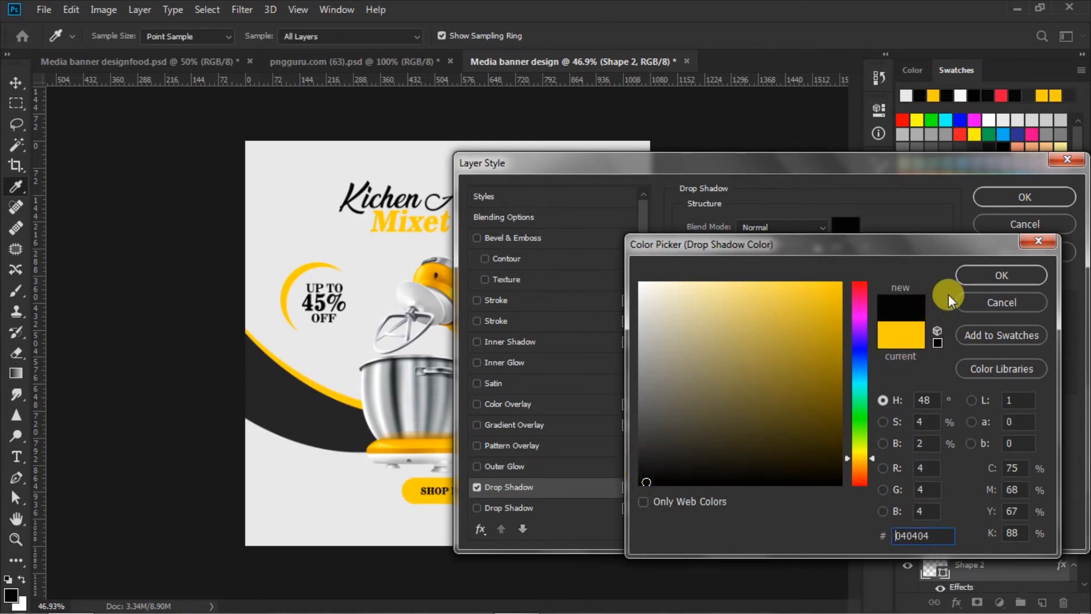
pyautogui.click(970, 274)
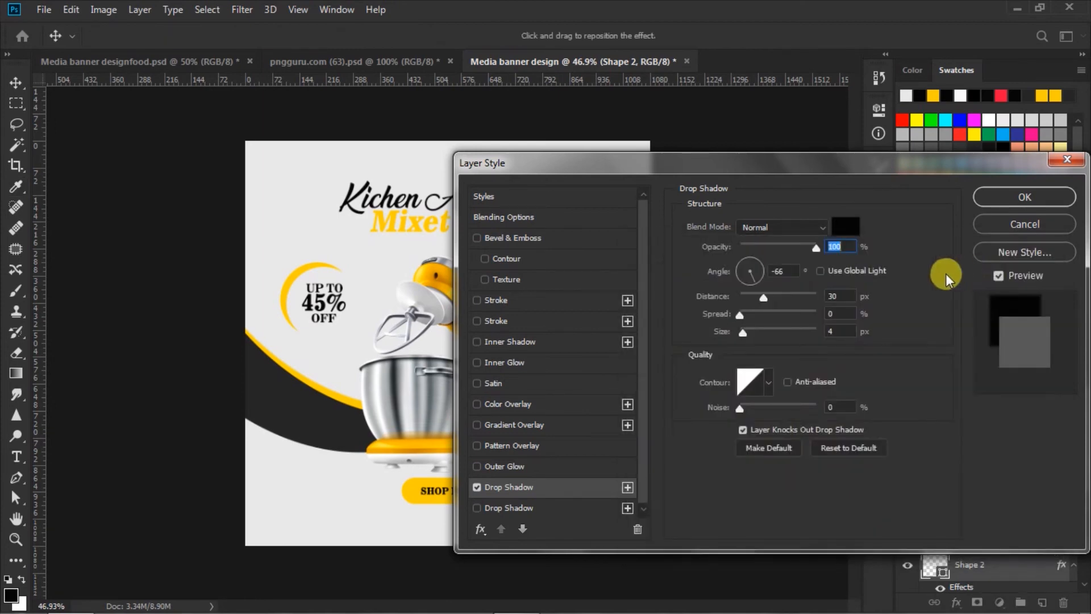
pyautogui.click(1000, 226)
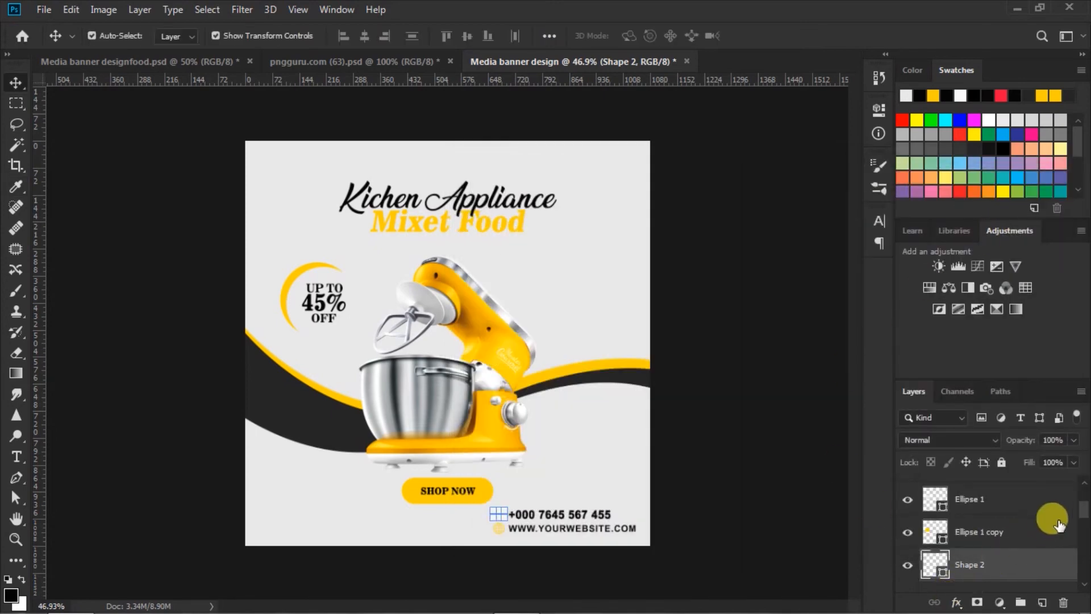
# Add a black drop shadow to the badge's grey circle with angle 144°, distance 15 px and size 24 px.
pyautogui.click(935, 498)
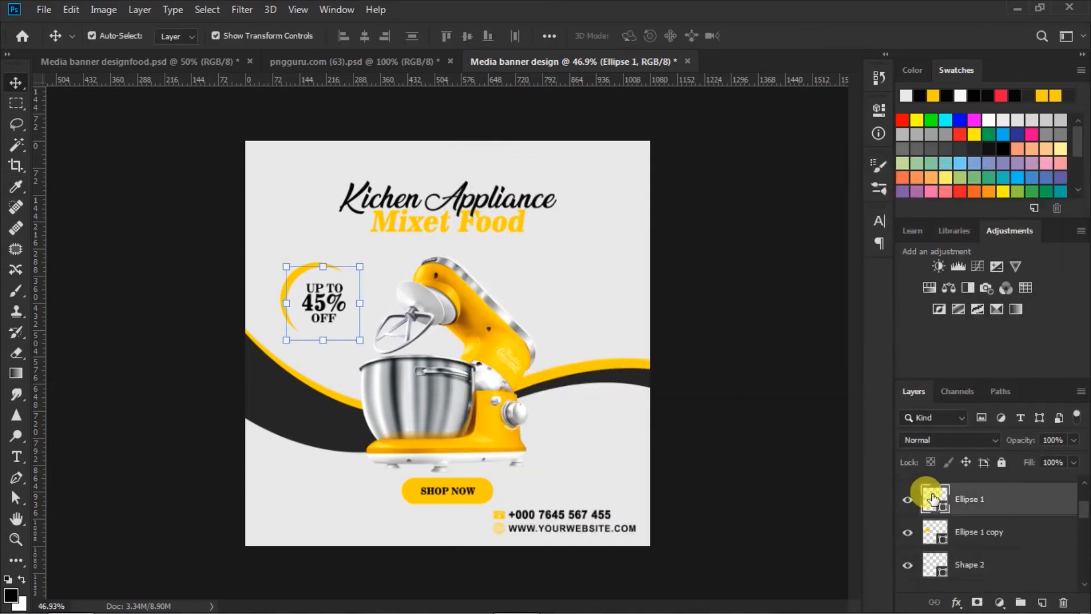
pyautogui.click(957, 602)
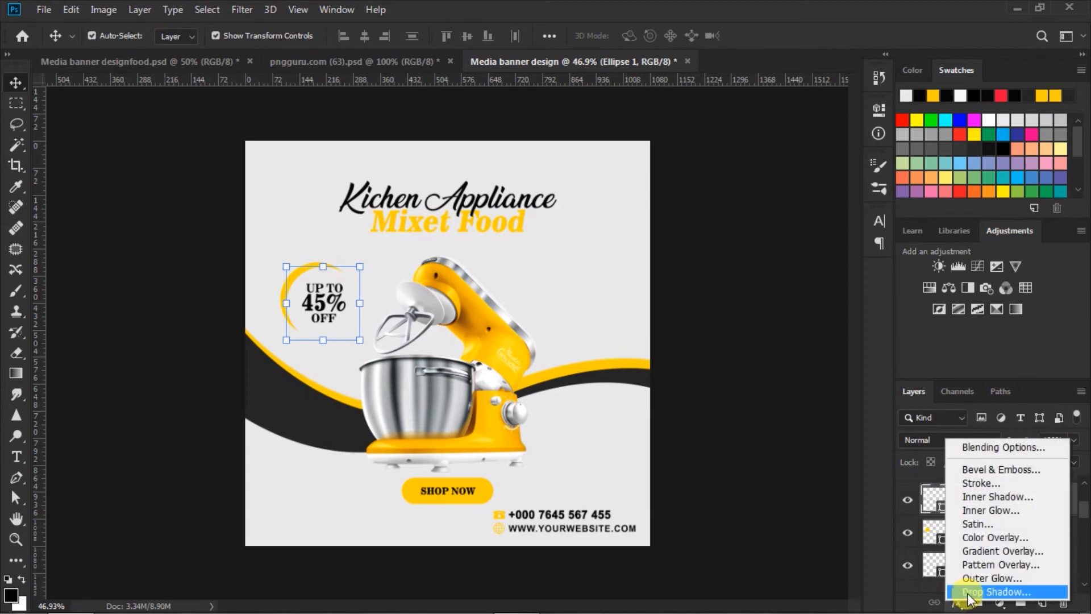
pyautogui.click(967, 594)
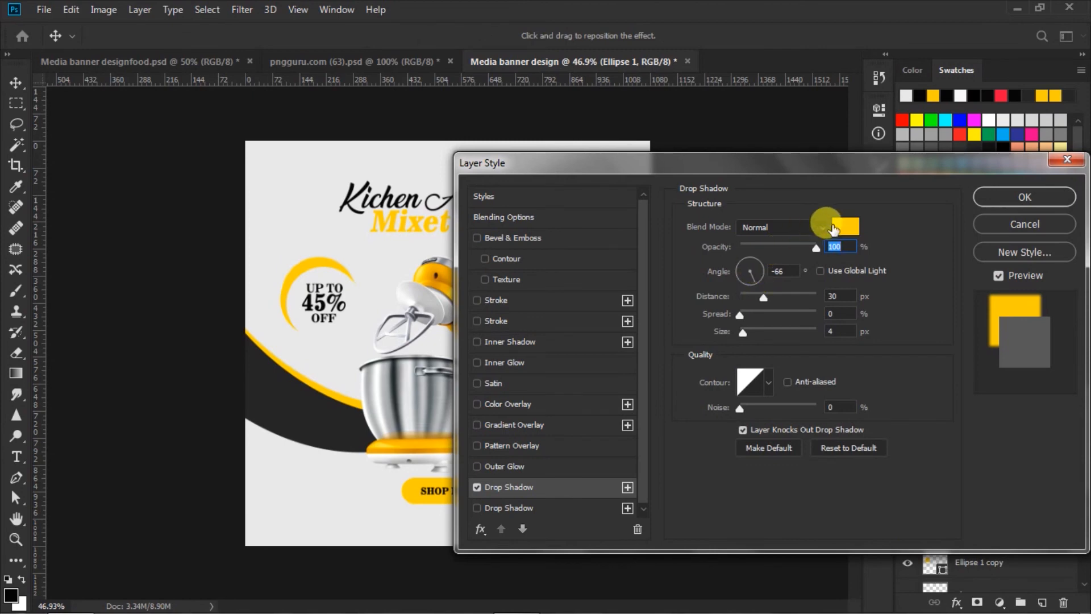
pyautogui.click(840, 227)
pyautogui.click(644, 481)
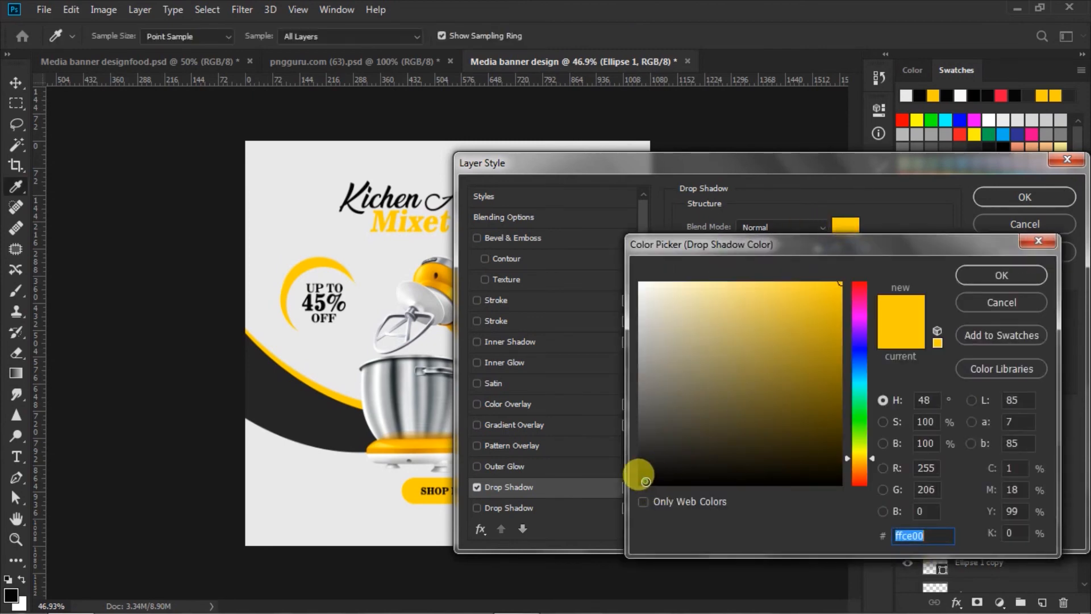
pyautogui.click(977, 274)
pyautogui.moveTo(752, 279); pyautogui.dragTo(752, 335)
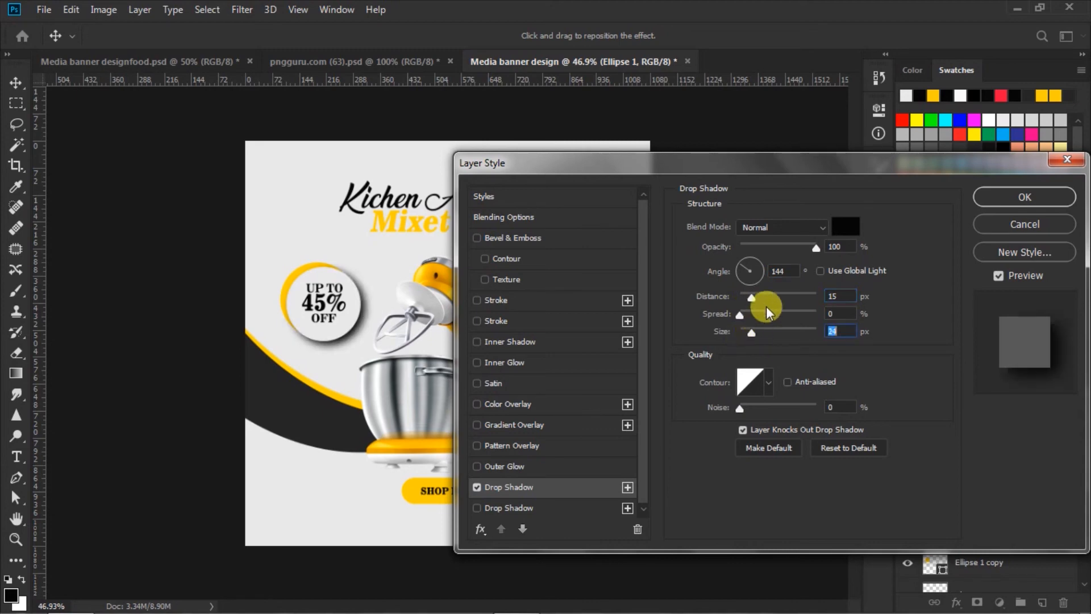
# Soften the grey circle's drop shadow to 43% opacity, with distance 20 px and size 32 px.
pyautogui.moveTo(792, 250); pyautogui.dragTo(773, 251)
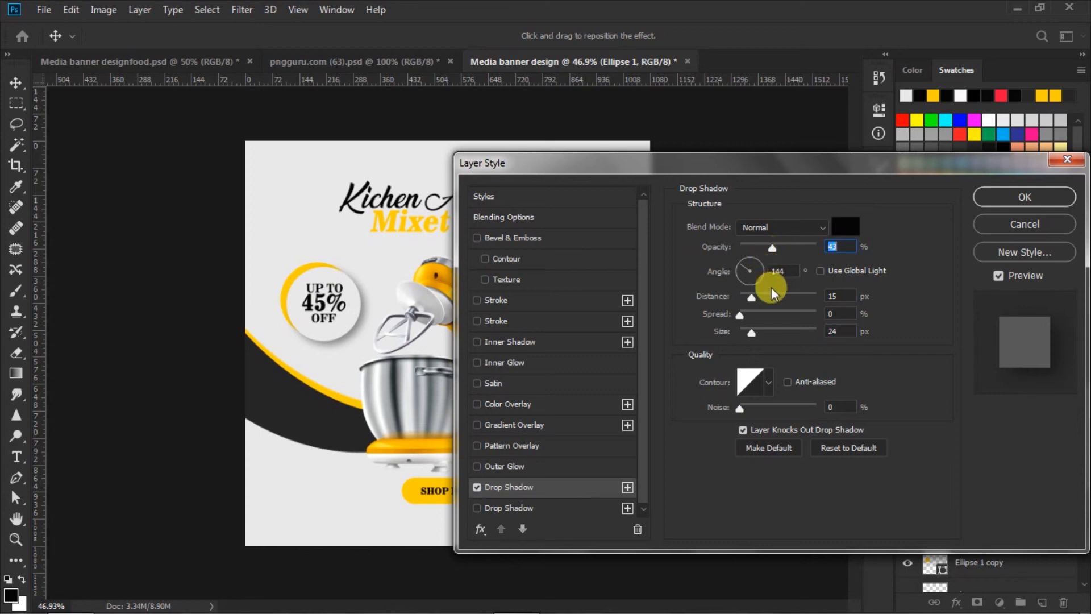
pyautogui.moveTo(754, 298); pyautogui.dragTo(756, 297)
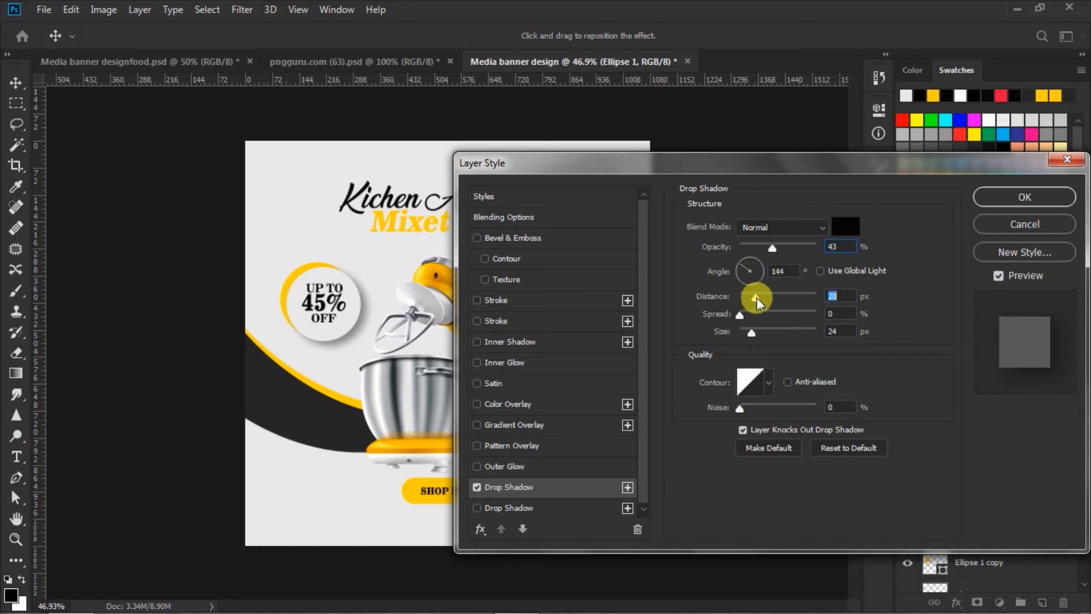
pyautogui.moveTo(751, 331); pyautogui.dragTo(755, 331)
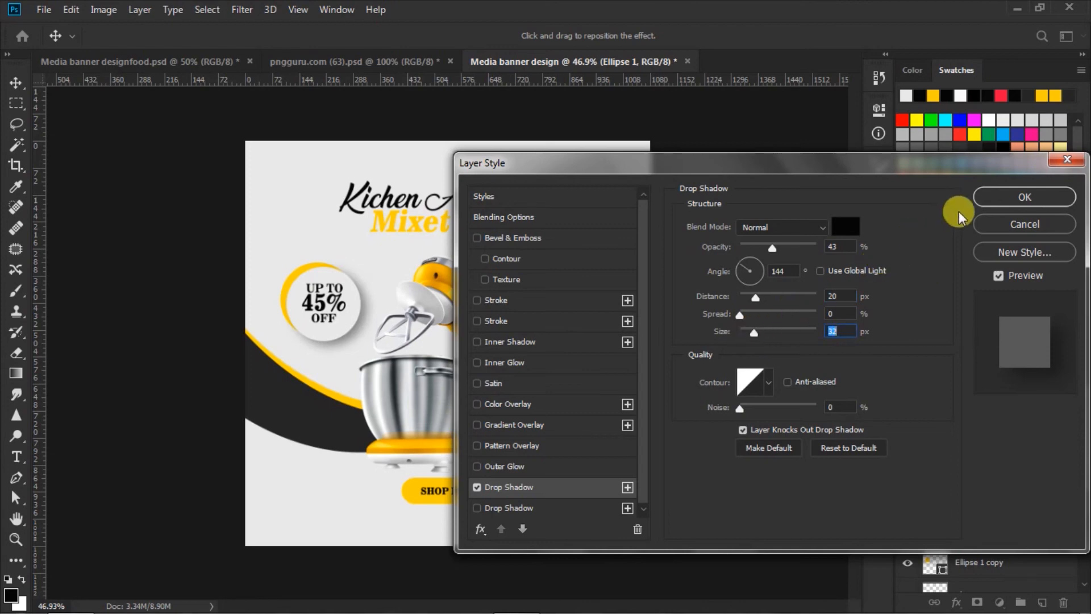
pyautogui.click(981, 196)
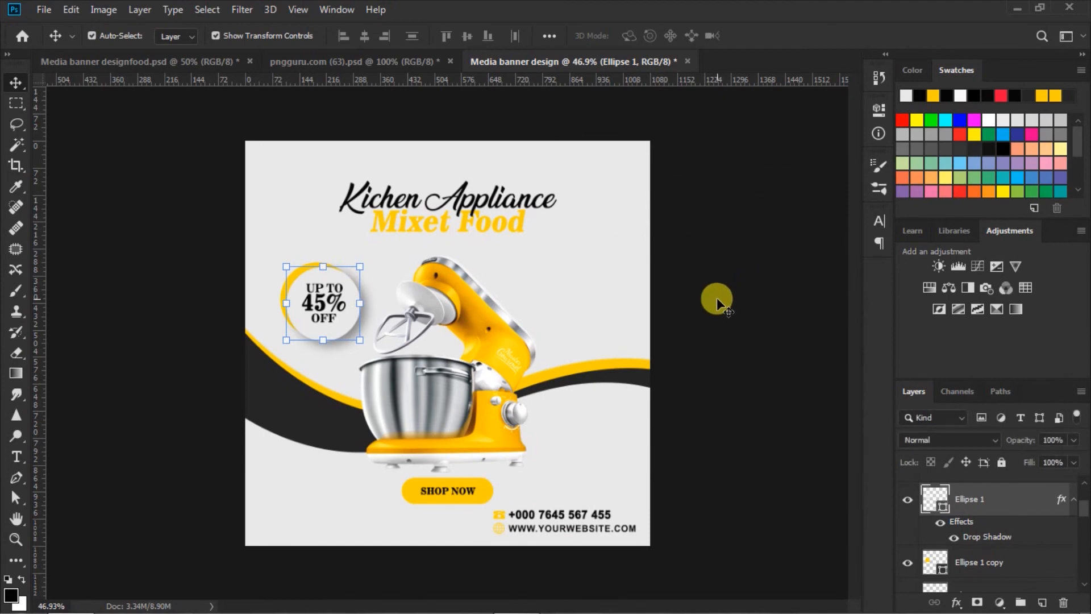
# Nudge the grey circle slightly left and up over the yellow circle and collapse its layer effects.
pyautogui.press('Left')
pyautogui.press('Up')
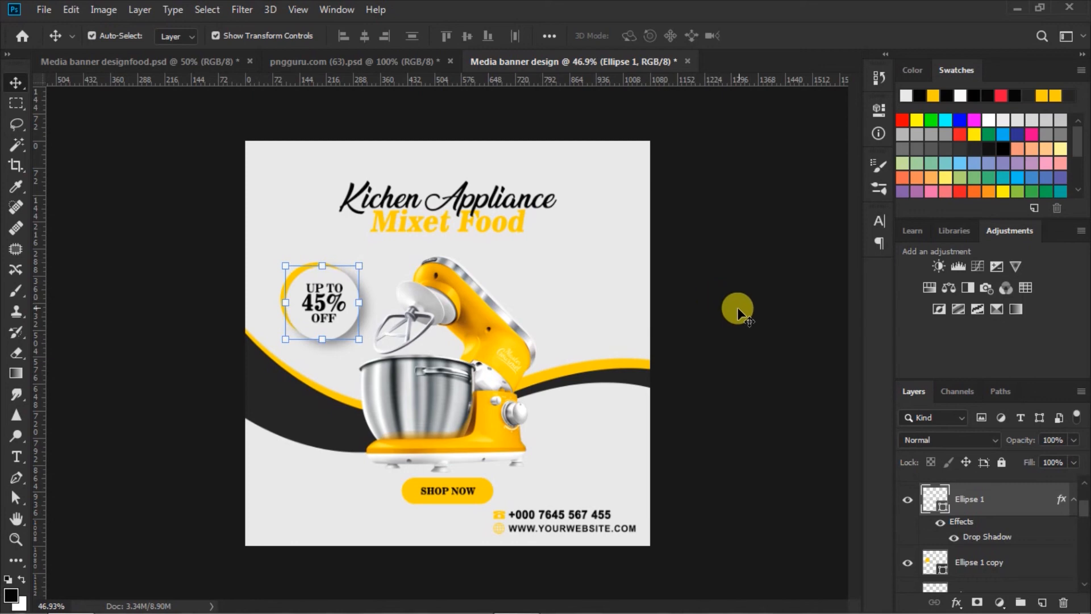
pyautogui.click(1074, 499)
# Move the whole discount badge, both circles and all three text layers, slightly right and down.
pyautogui.click(938, 528)
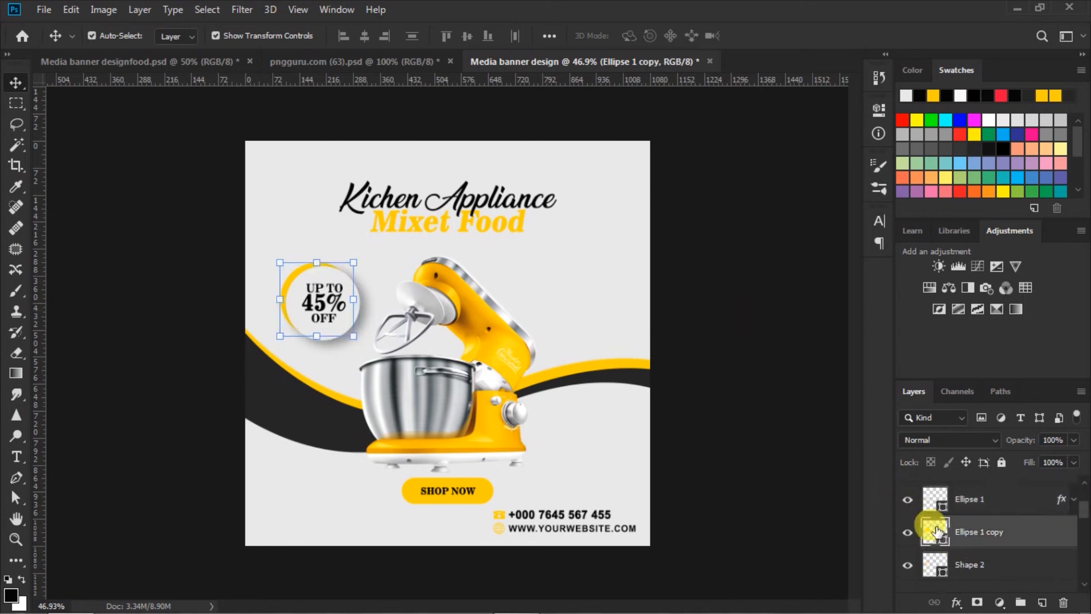
pyautogui.scroll(2, 935, 526)
pyautogui.keyDown('shift'); pyautogui.click(970, 492); pyautogui.keyUp('shift')
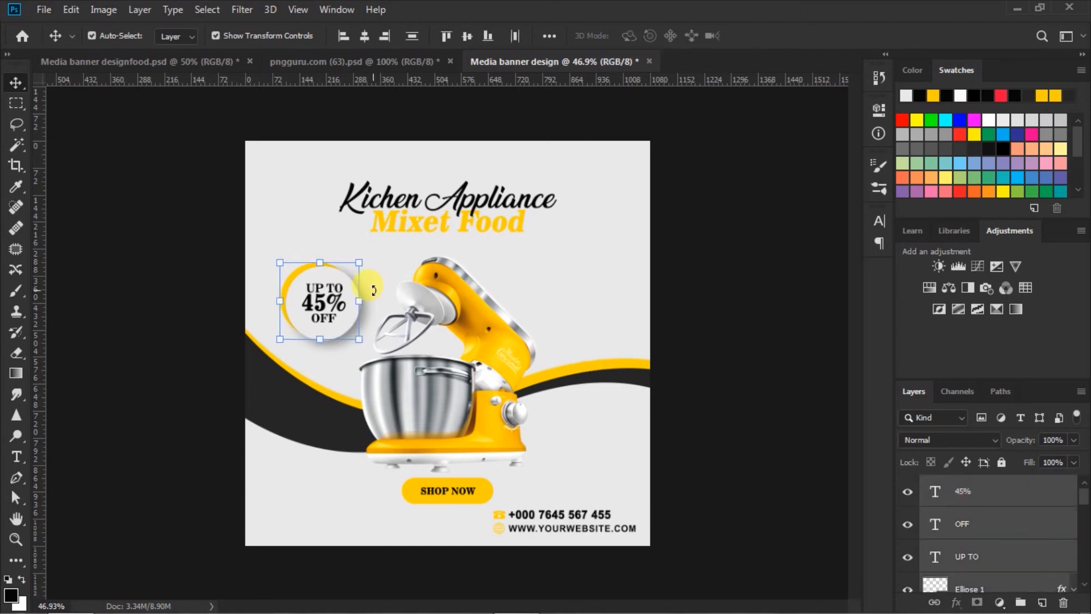
pyautogui.moveTo(350, 320); pyautogui.dragTo(360, 324)
pyautogui.click(727, 329)
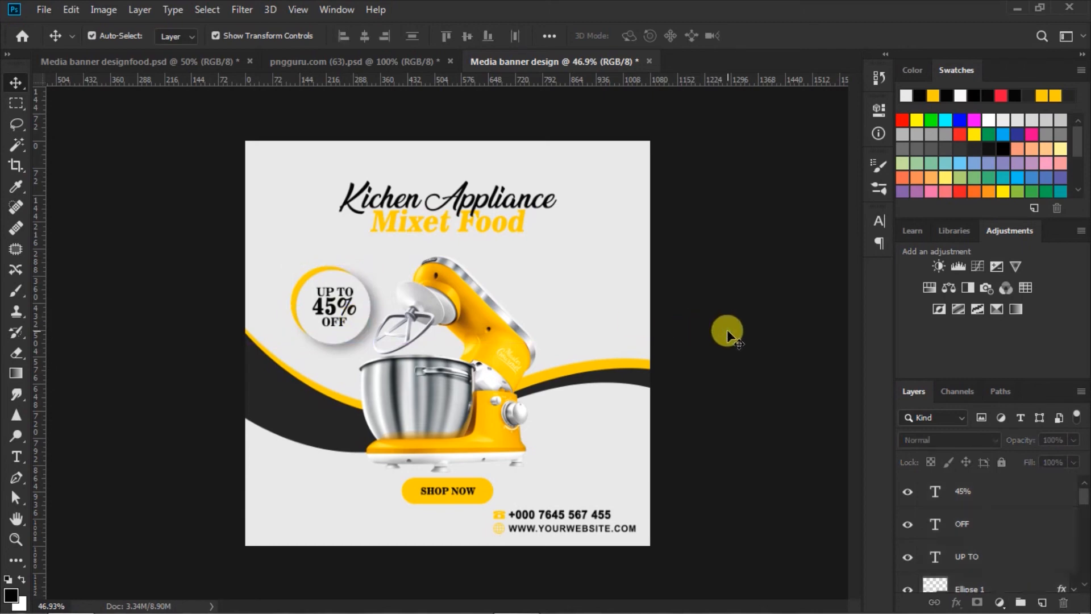
# Add the text "LOGO HERE" on two lines in the banner's upper-right corner.
pyautogui.click(16, 457)
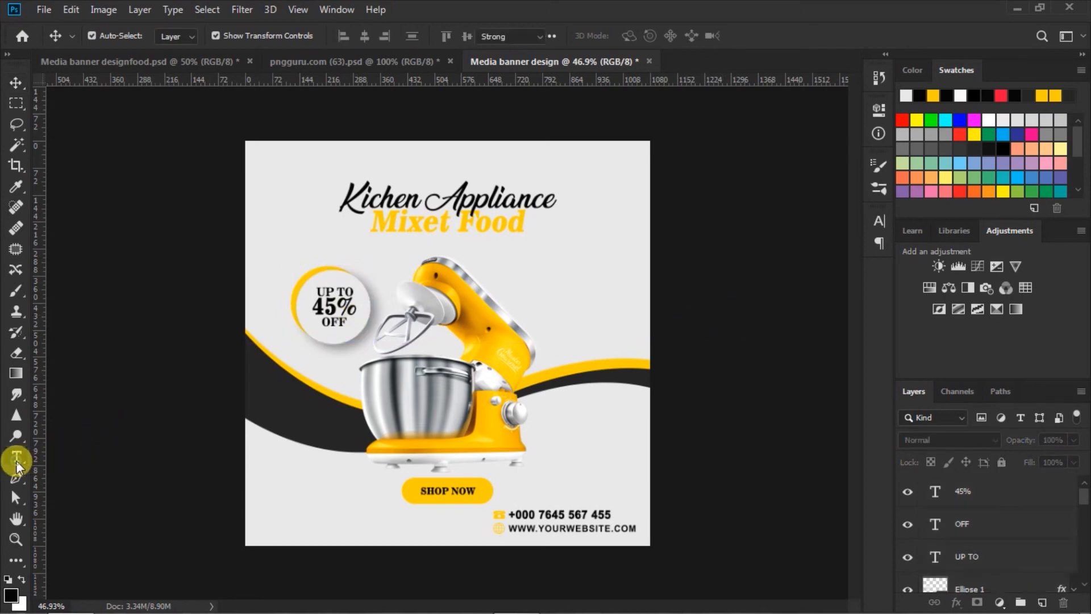
pyautogui.click(587, 161)
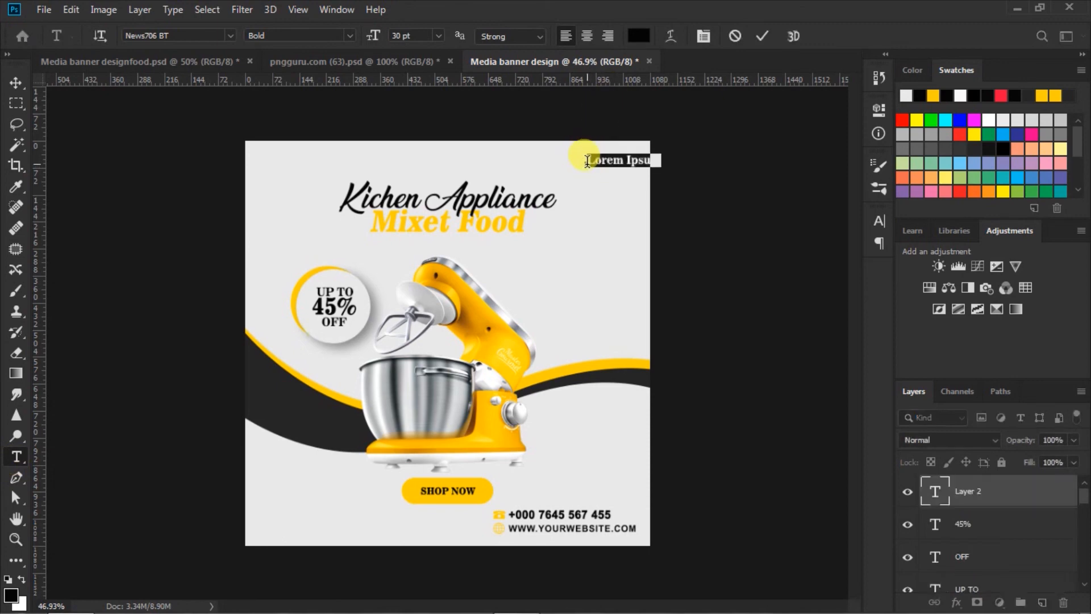
pyautogui.write('LOG')
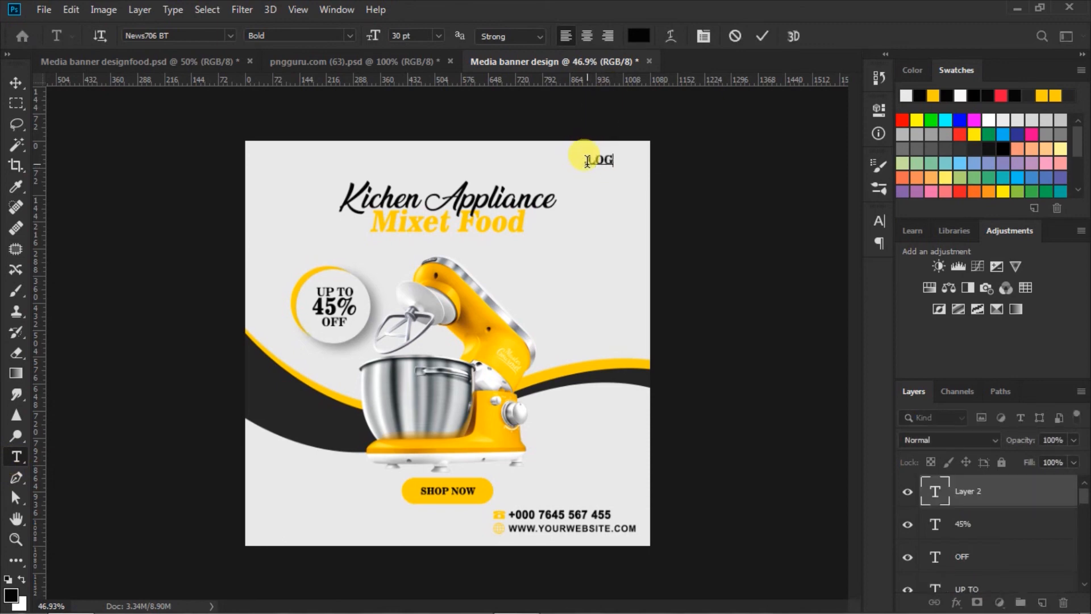
pyautogui.write('O HERE')
# Tighten the line spacing of the LOGO HERE text to 28 pt and commit the text.
pyautogui.moveTo(589, 161); pyautogui.dragTo(672, 183)
pyautogui.click(879, 221)
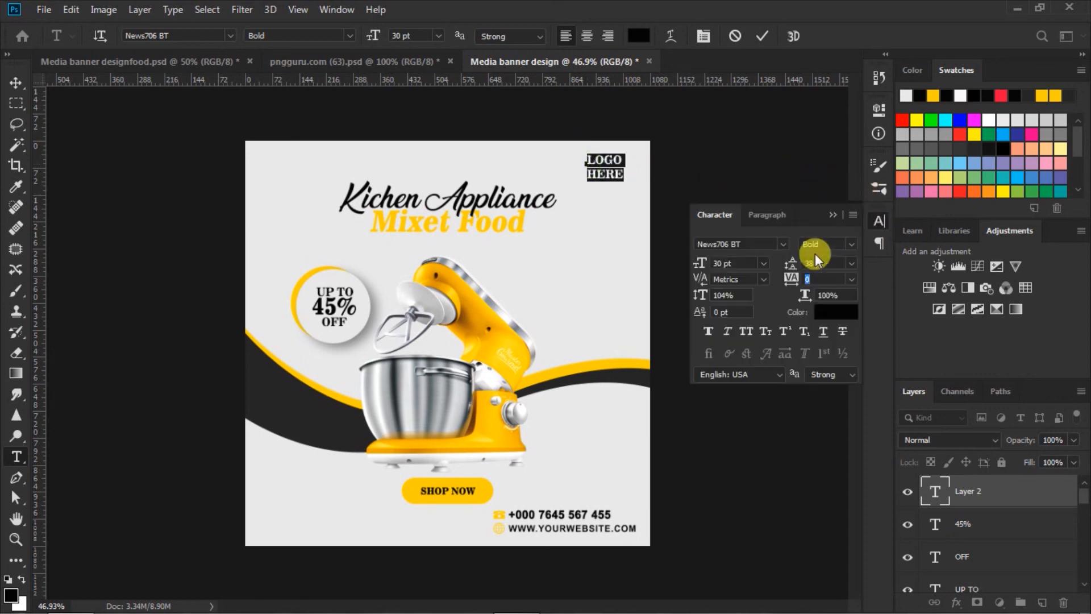
pyautogui.moveTo(786, 263); pyautogui.dragTo(777, 268)
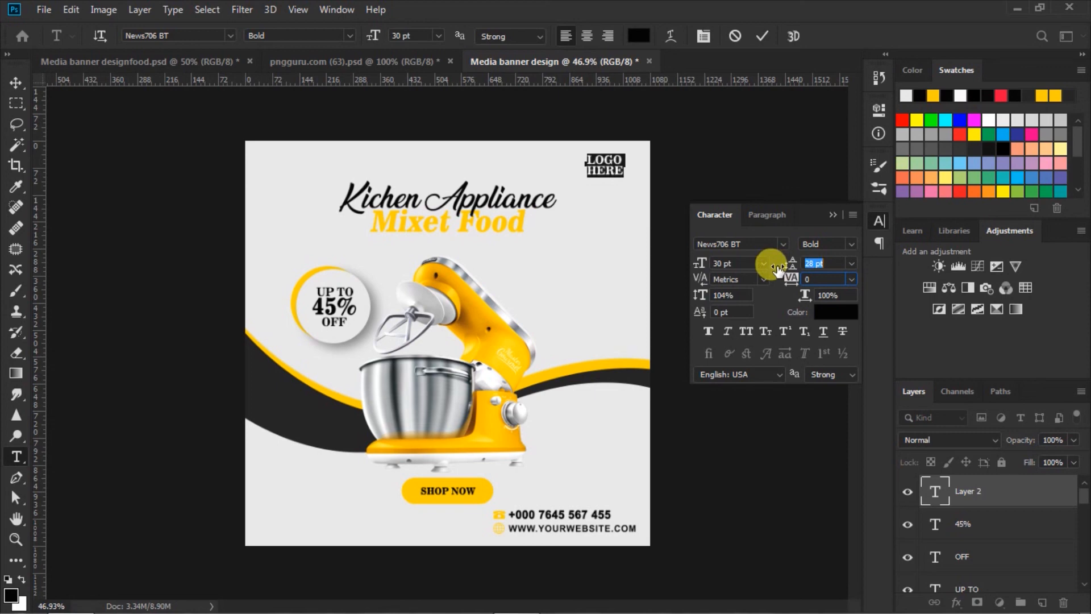
pyautogui.click(760, 36)
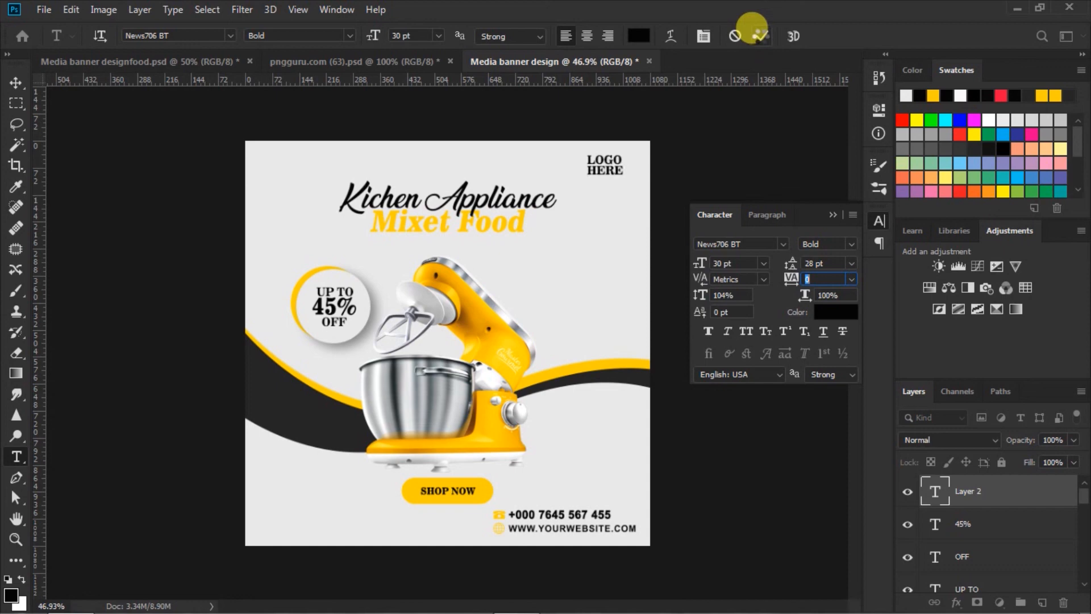
pyautogui.click(760, 36)
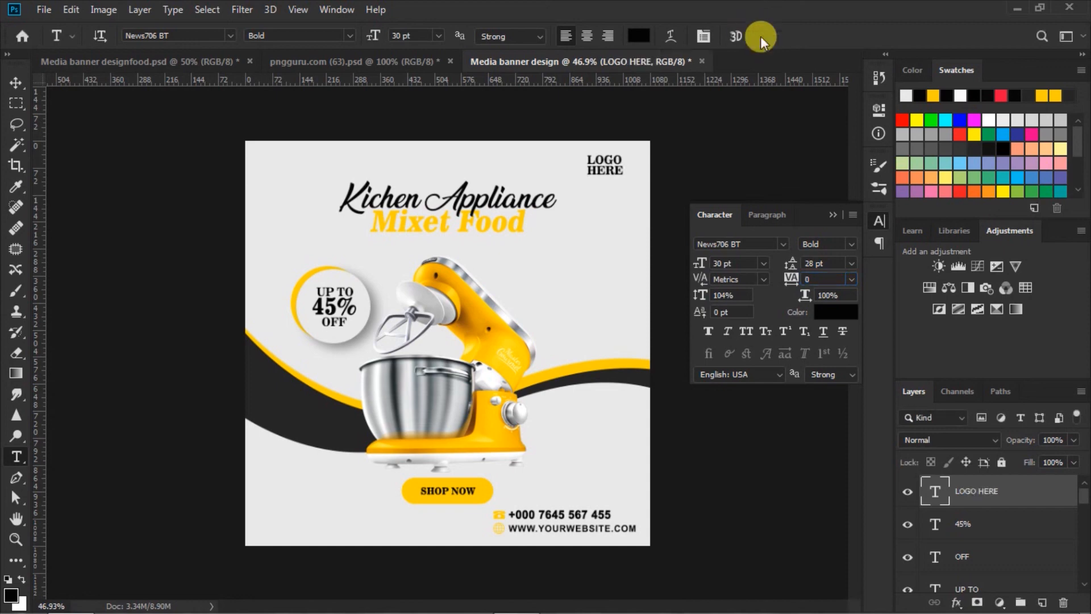
pyautogui.click(831, 216)
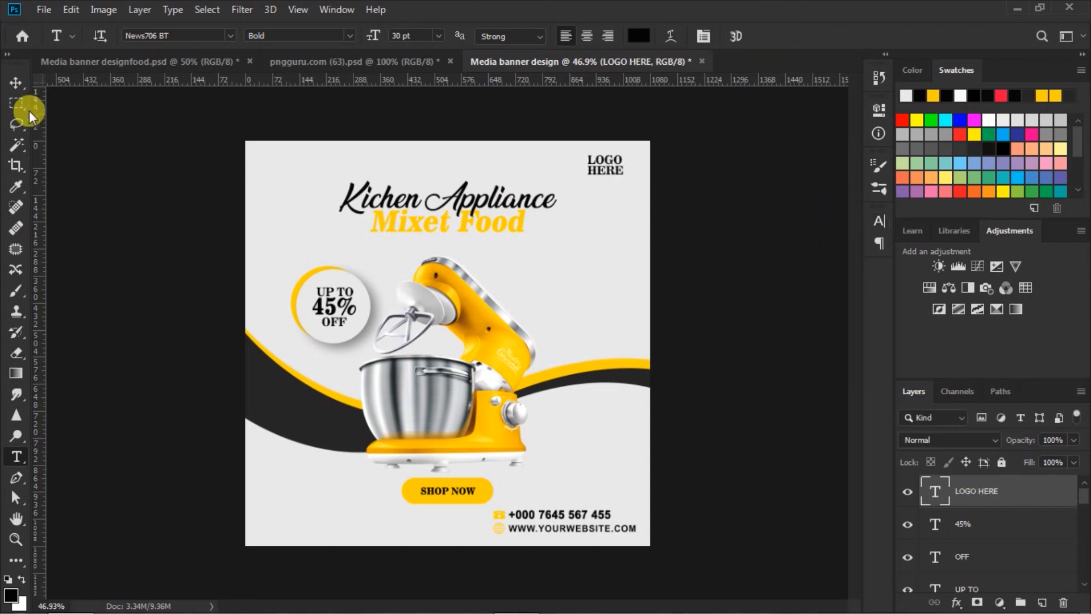
# Move the LOGO HERE text slightly right and down within the banner's upper-right corner.
pyautogui.click(16, 82)
pyautogui.click(711, 179)
pyautogui.moveTo(607, 166); pyautogui.dragTo(623, 177)
pyautogui.click(738, 199)
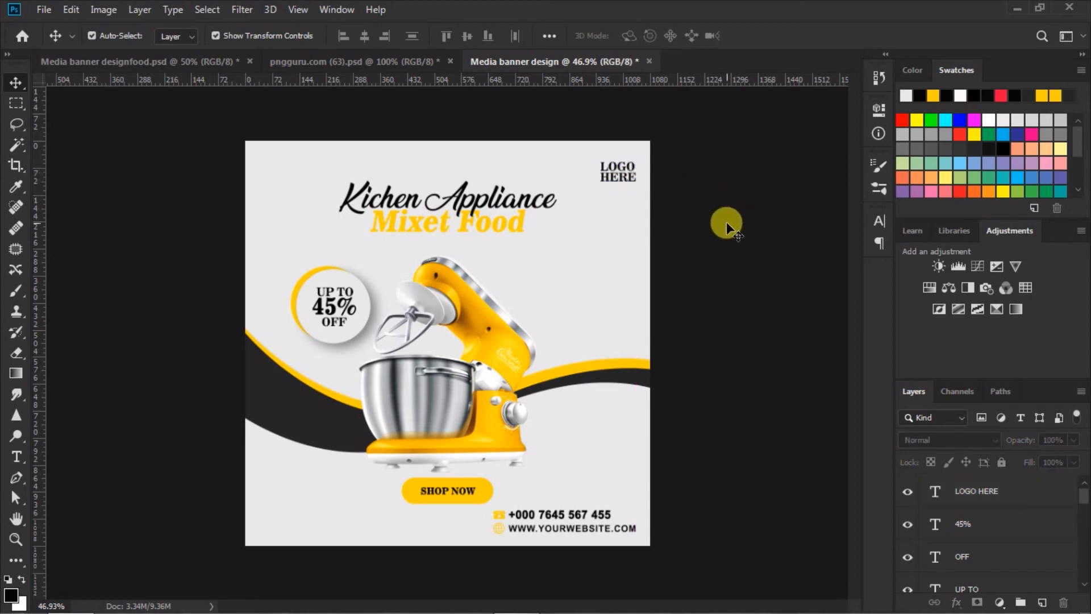
# Reshape the dark wave by lowering its upper-left anchor point slightly and adjusting that point's curve handle.
pyautogui.click(295, 405)
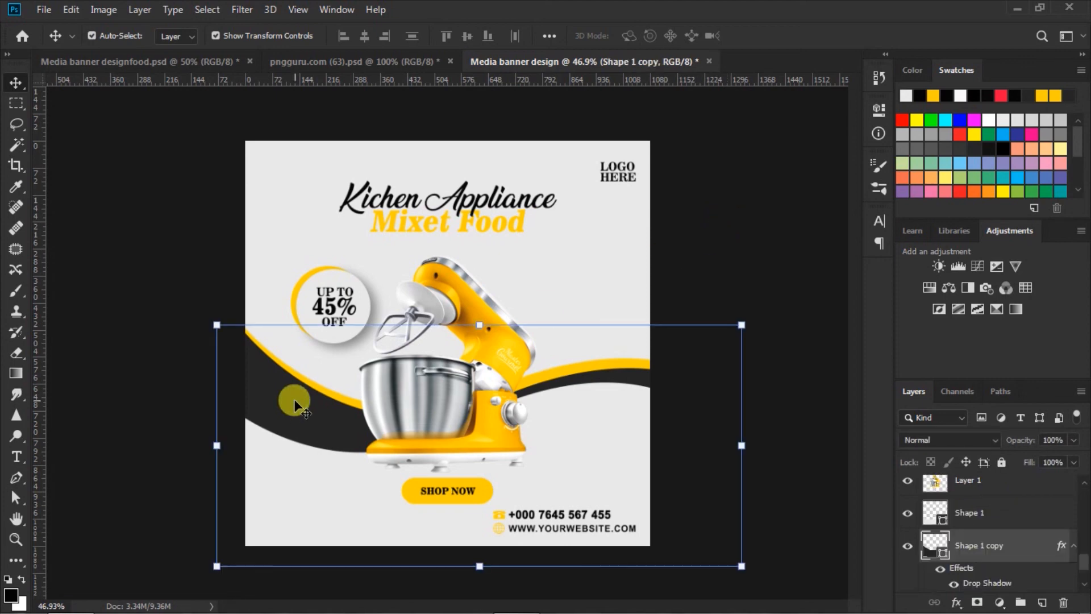
pyautogui.click(18, 498)
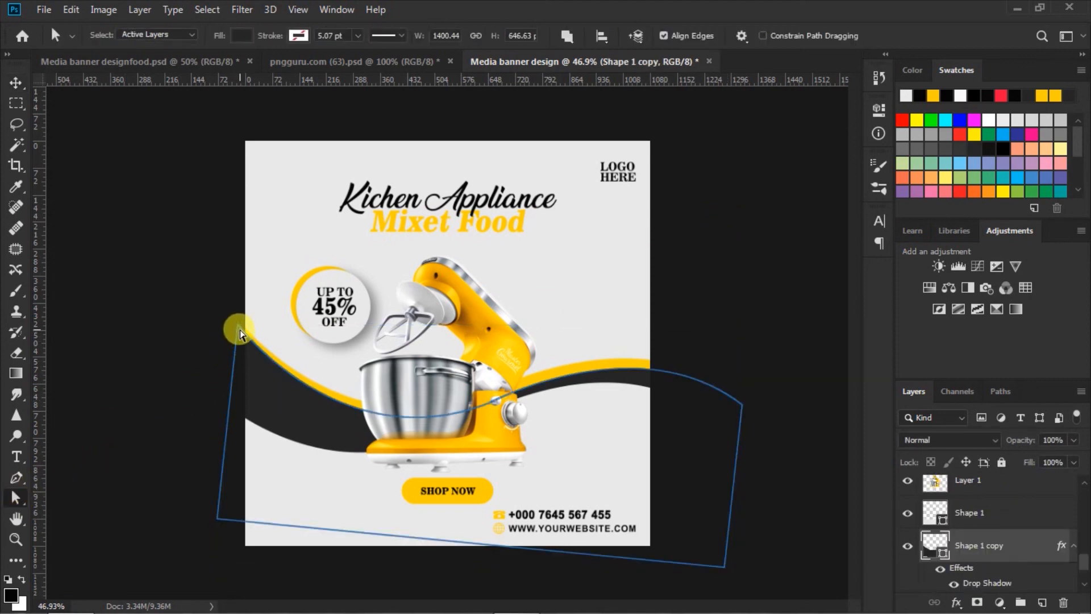
pyautogui.click(257, 384)
pyautogui.moveTo(238, 328); pyautogui.dragTo(238, 346)
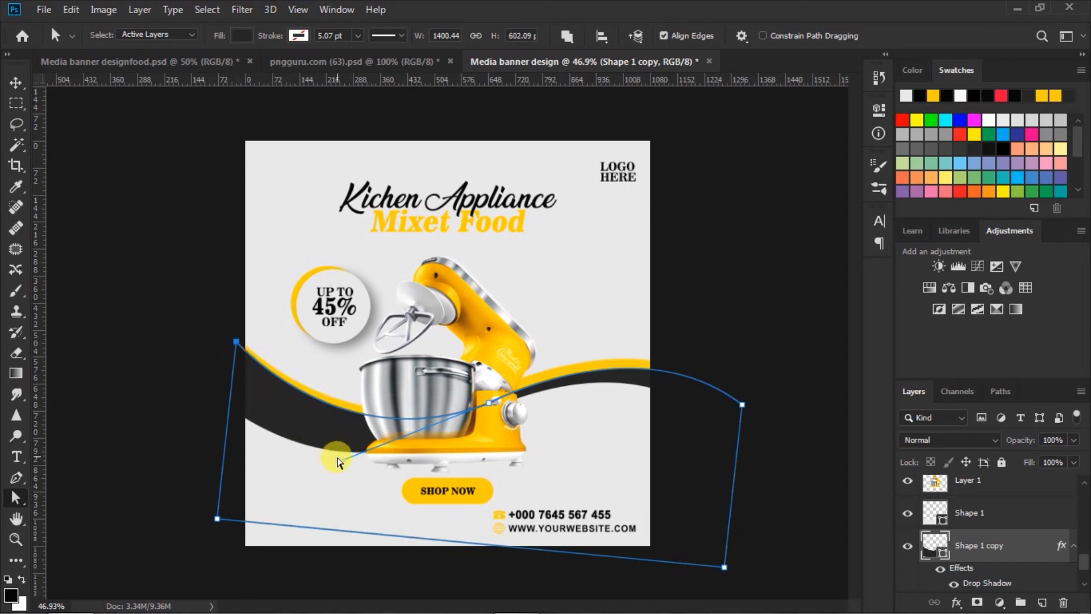
pyautogui.moveTo(342, 465); pyautogui.dragTo(341, 466)
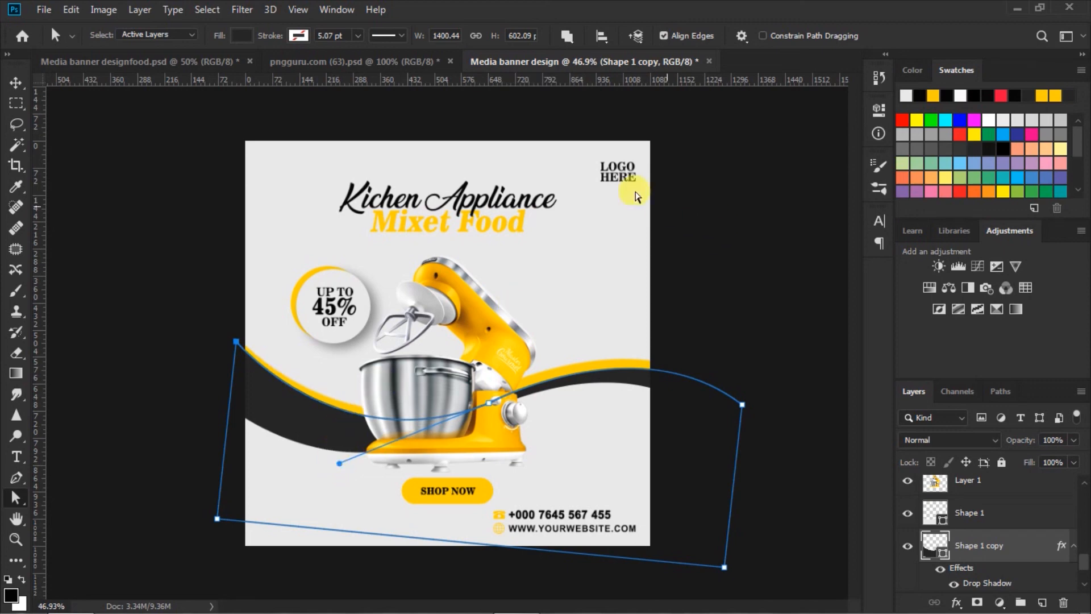
pyautogui.click(17, 84)
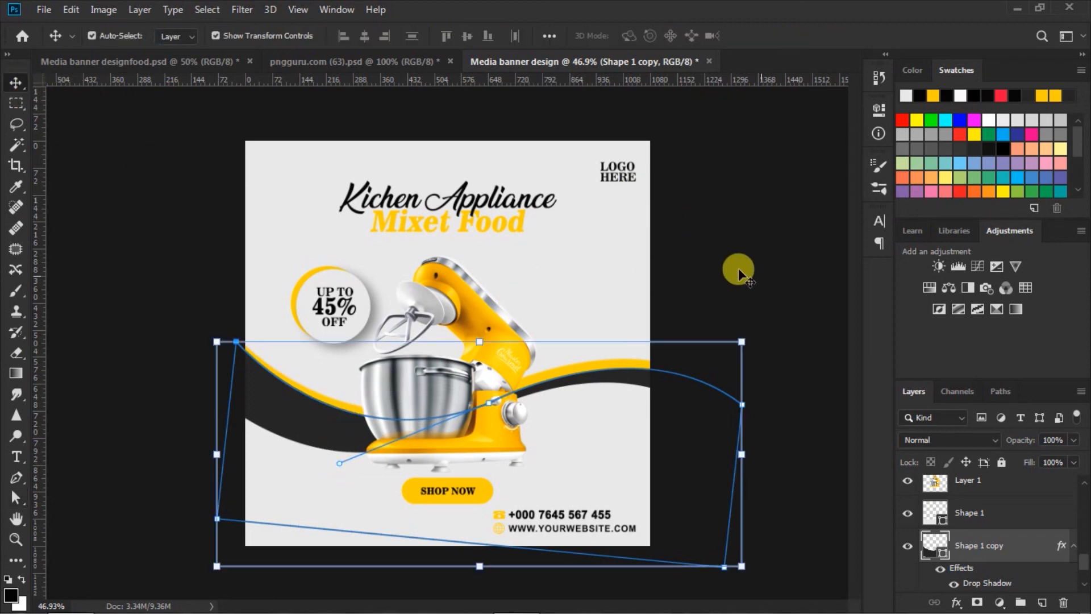
pyautogui.click(719, 259)
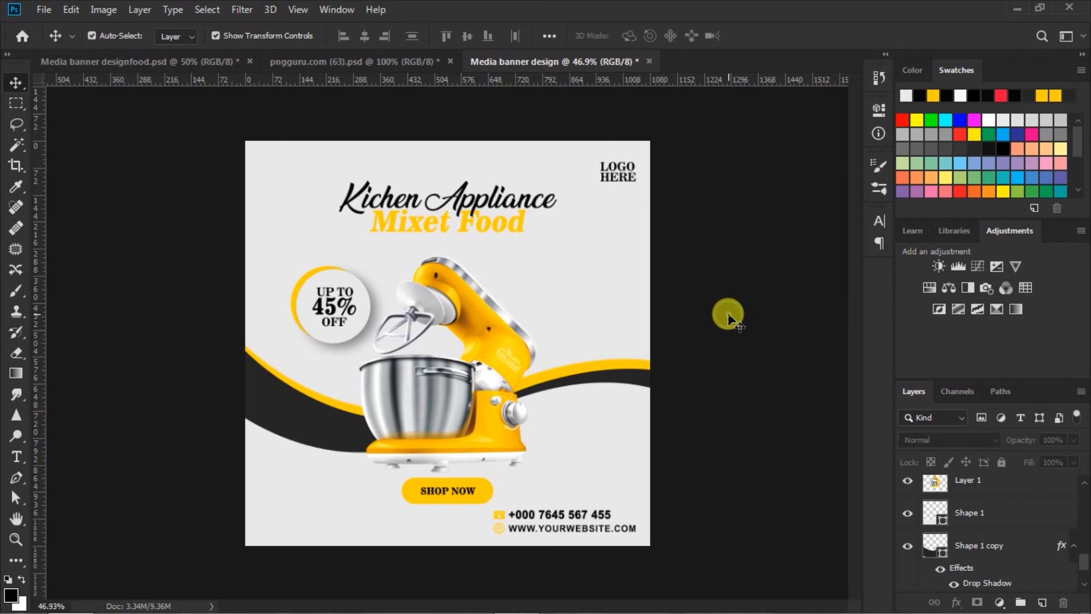
# Move the stand mixer image 24 pt right and 6 pt down.
pyautogui.moveTo(448, 400); pyautogui.dragTo(457, 405)
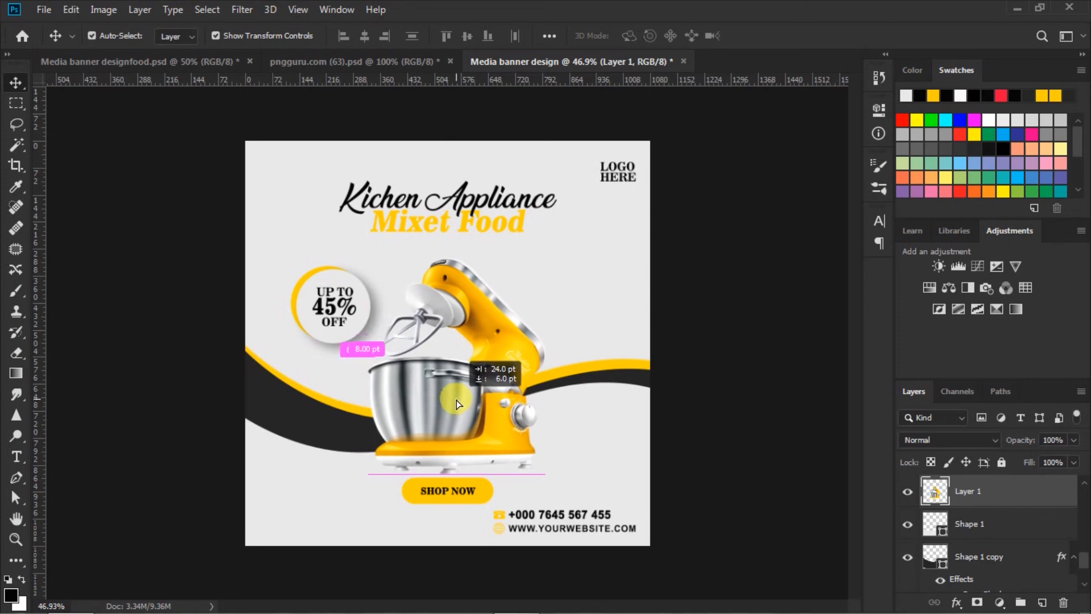
pyautogui.moveTo(457, 404); pyautogui.dragTo(457, 404)
pyautogui.click(718, 387)
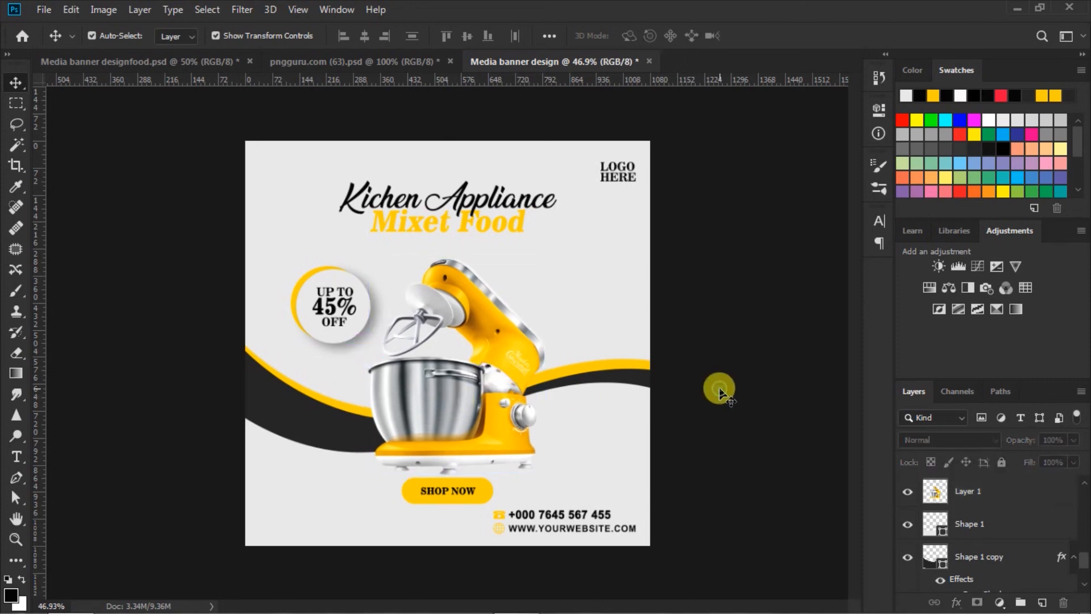
# Move the "Kichen Appliance" and "Mixet Food" headings together slightly down.
pyautogui.click(490, 203)
pyautogui.keyDown('shift'); pyautogui.click(967, 522); pyautogui.keyUp('shift')
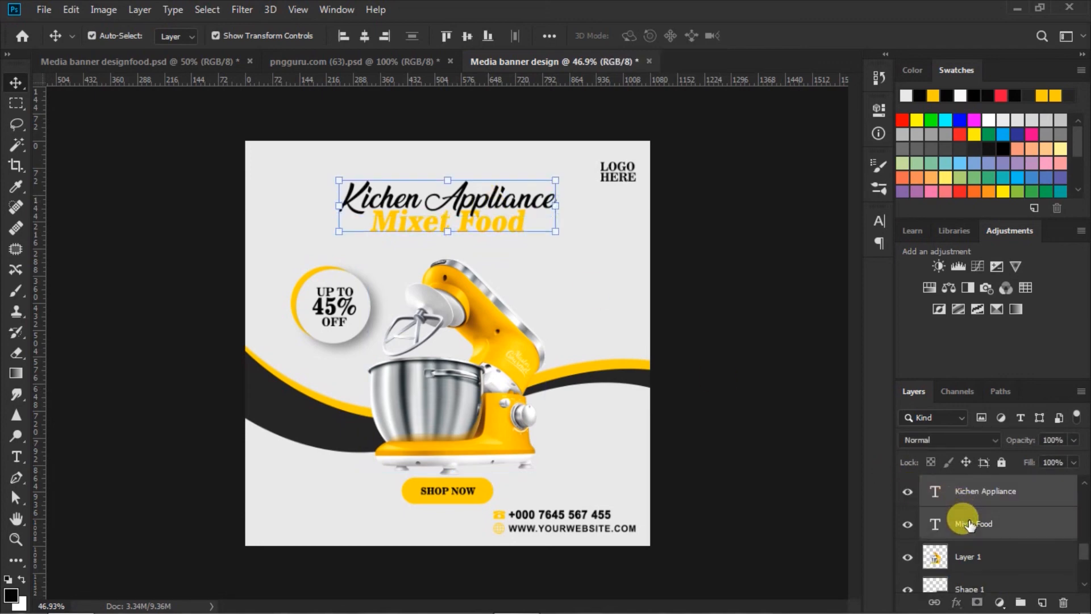
pyautogui.moveTo(465, 226); pyautogui.dragTo(466, 230)
pyautogui.click(730, 284)
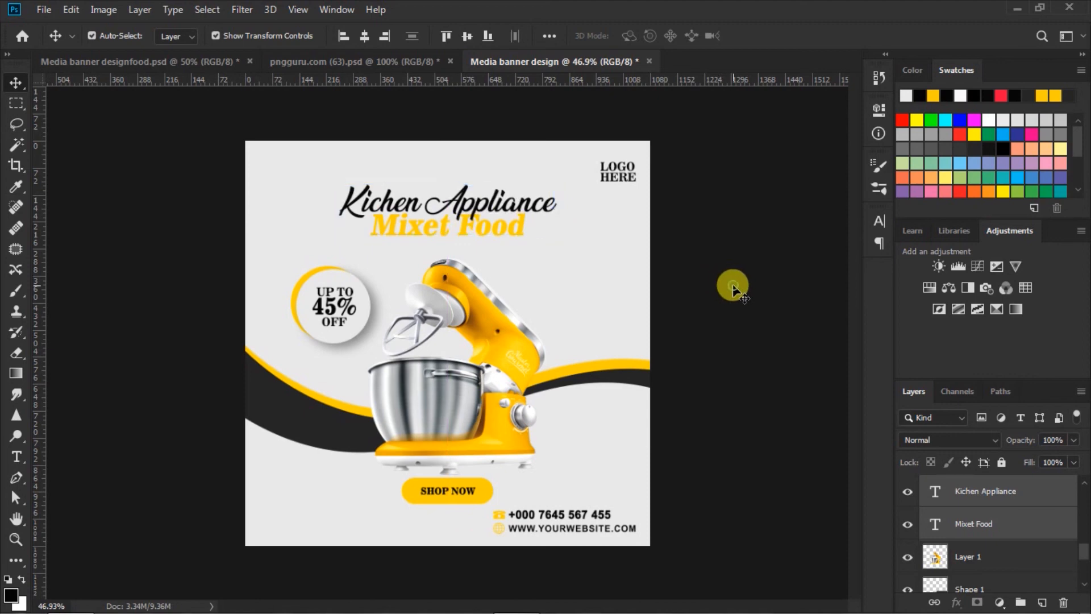